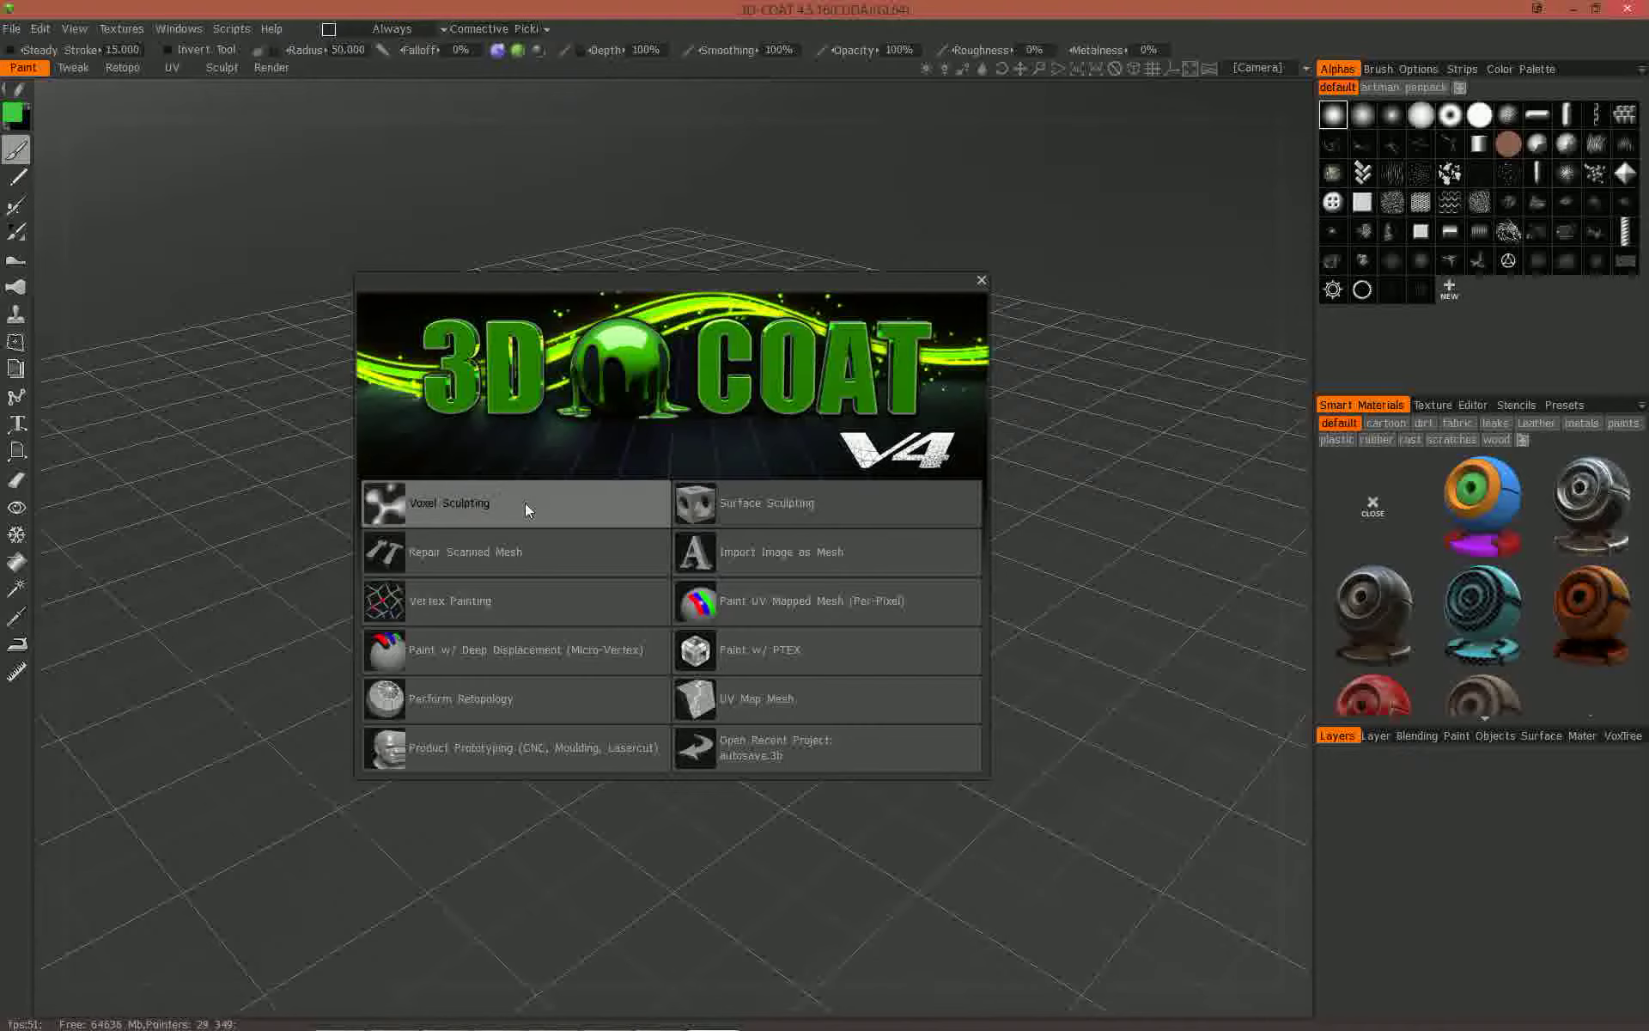
- Start a Voxel Sculpting scene from the large sphere and raise a small bump on it with the Grow brush
{"action": "mouse_move", "coordinate": [526, 507]}
{"action": "left_click", "coordinate": [502, 508]}
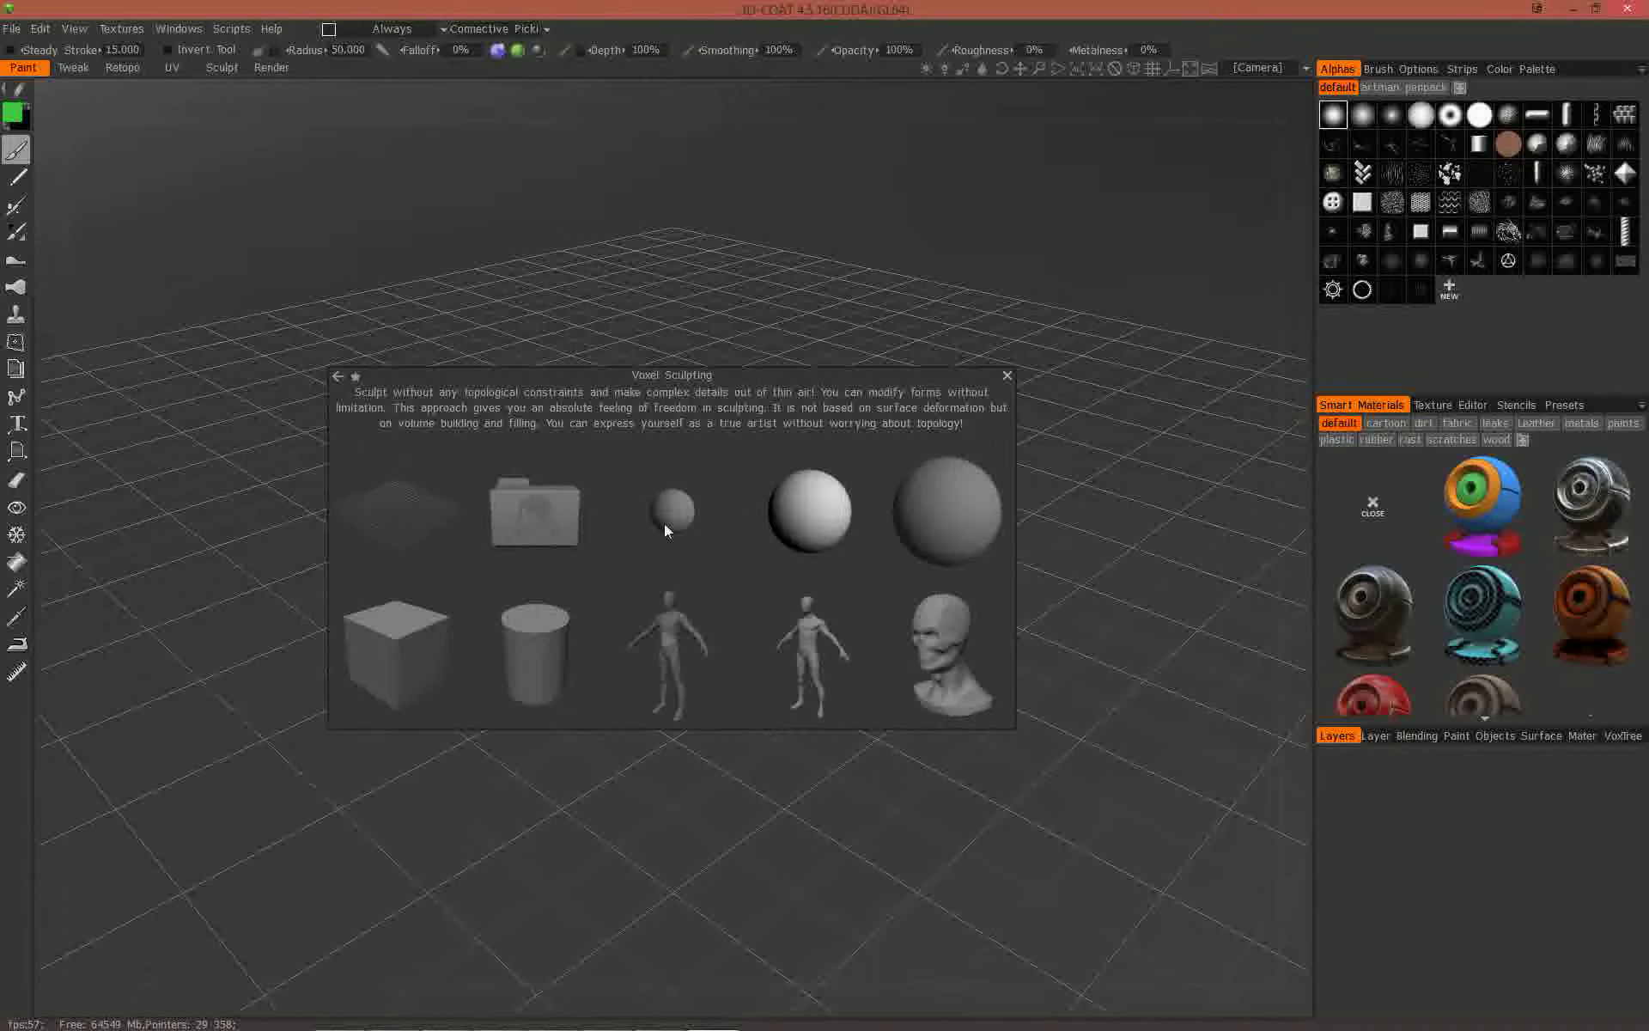
{"action": "left_click", "coordinate": [937, 507]}
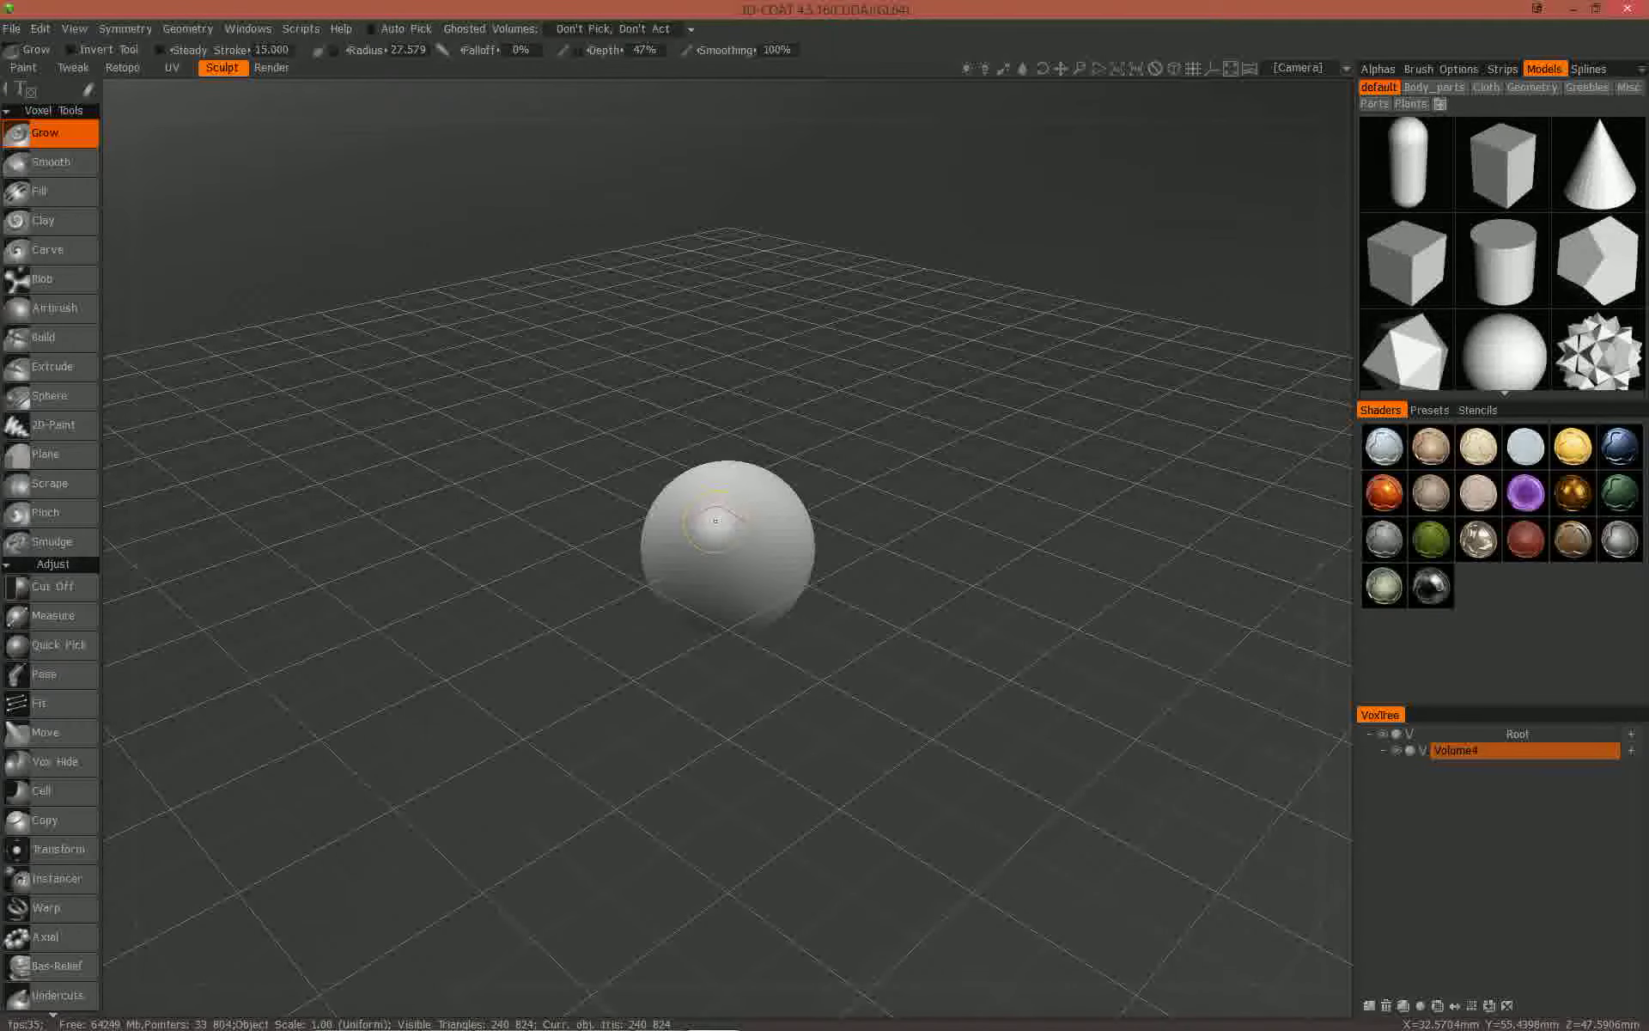
{"action": "mouse_move", "coordinate": [715, 520]}
{"action": "left_mouse_down"}
{"action": "mouse_move", "coordinate": [687, 525]}
{"action": "mouse_move", "coordinate": [678, 498]}
{"action": "mouse_move", "coordinate": [695, 492]}
{"action": "mouse_move", "coordinate": [497, 485]}
{"action": "mouse_move", "coordinate": [589, 472]}
{"action": "mouse_move", "coordinate": [570, 461]}
{"action": "mouse_move", "coordinate": [611, 507]}
{"action": "left_mouse_up"}
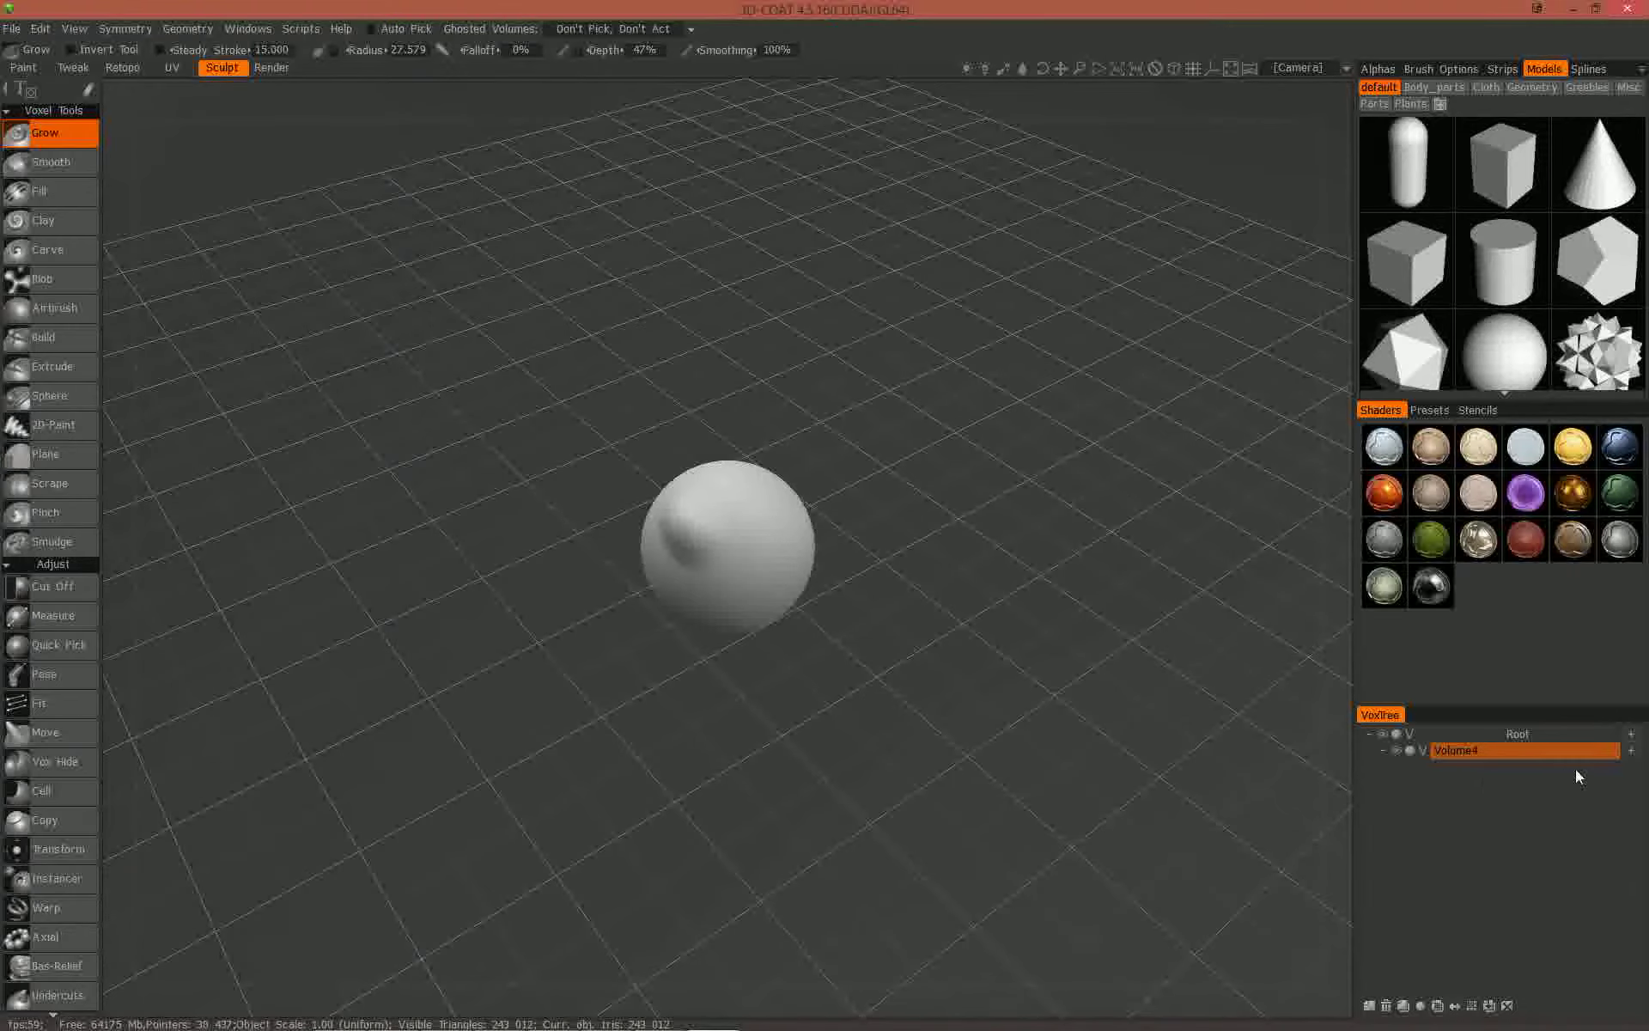
- Add a new volume under Root and load the spiked ball from the default models for import
{"action": "left_click", "coordinate": [1628, 736]}
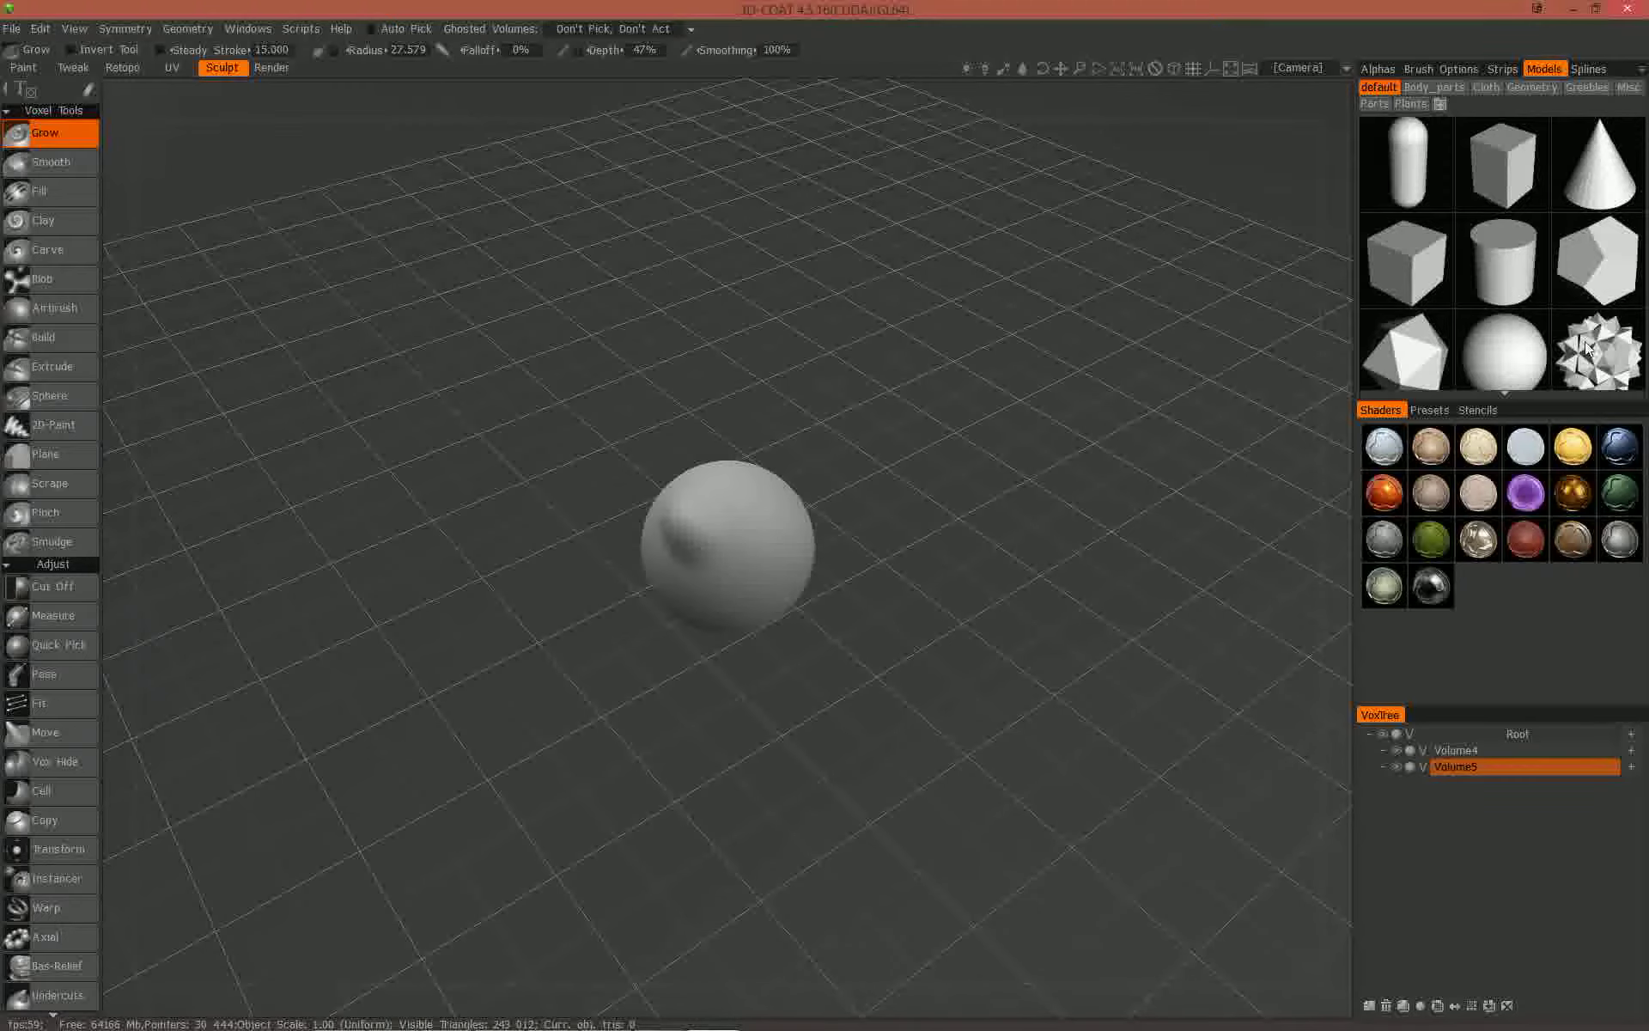
{"action": "scroll", "coordinate": [1517, 322], "scroll_direction": "down", "scroll_amount": 1}
{"action": "scroll", "coordinate": [1514, 320], "scroll_direction": "up", "scroll_amount": 1}
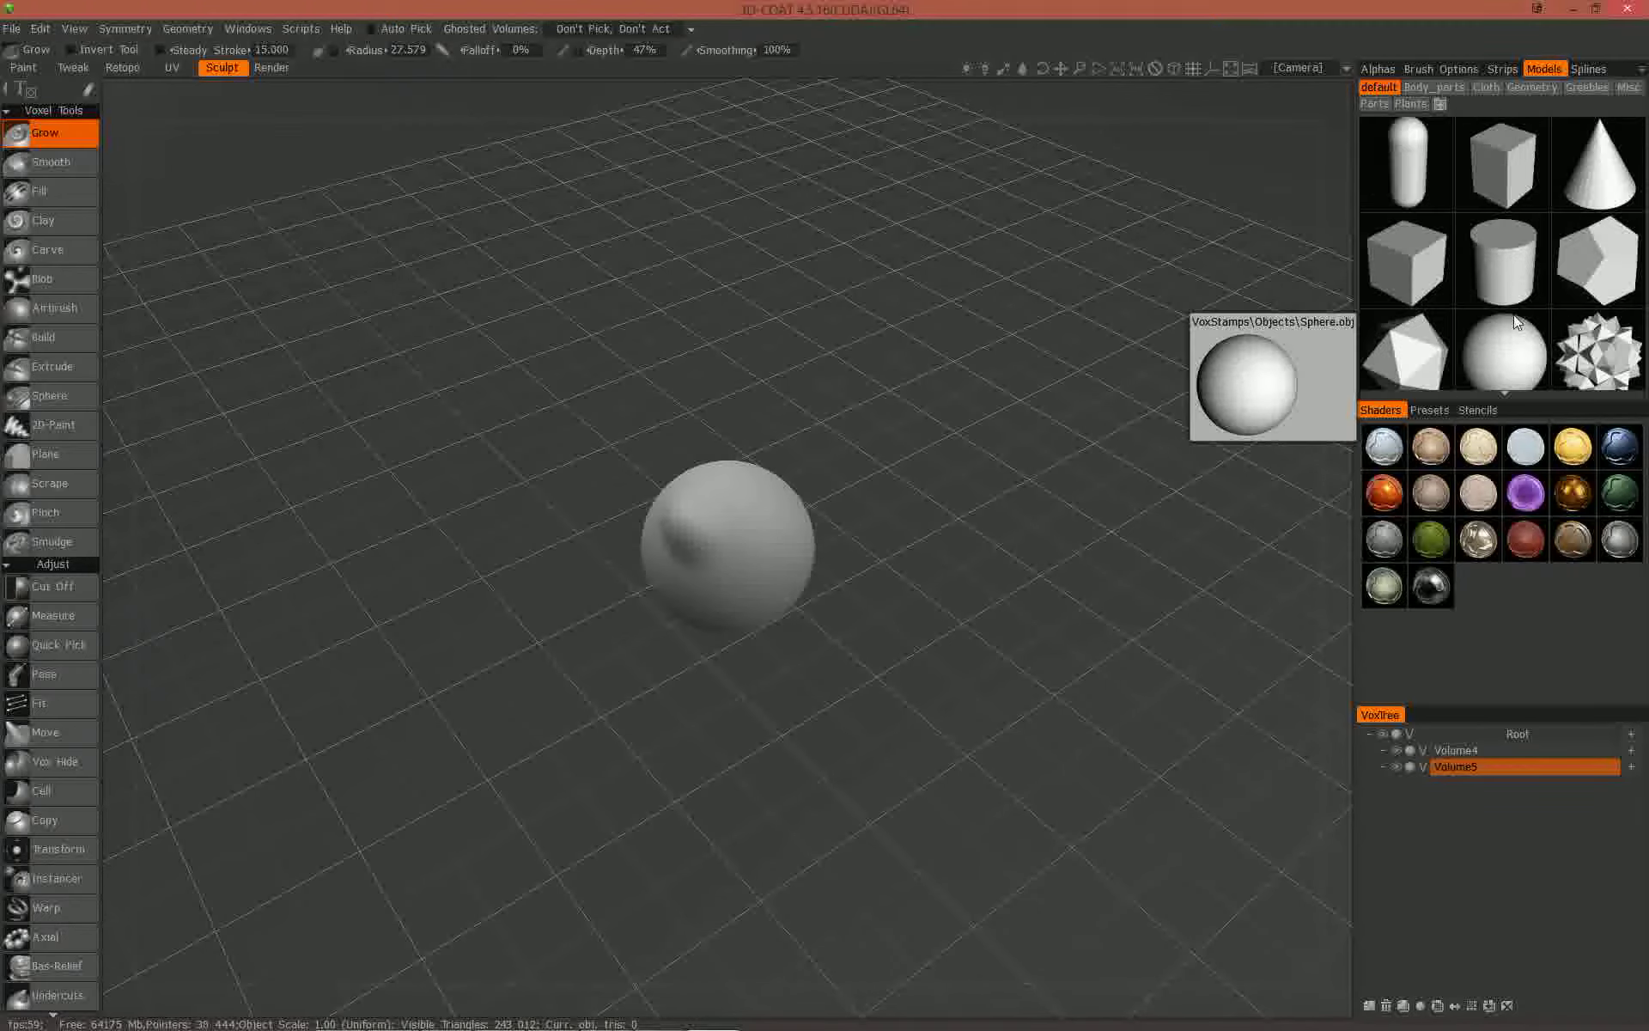
{"action": "left_click", "coordinate": [1545, 316]}
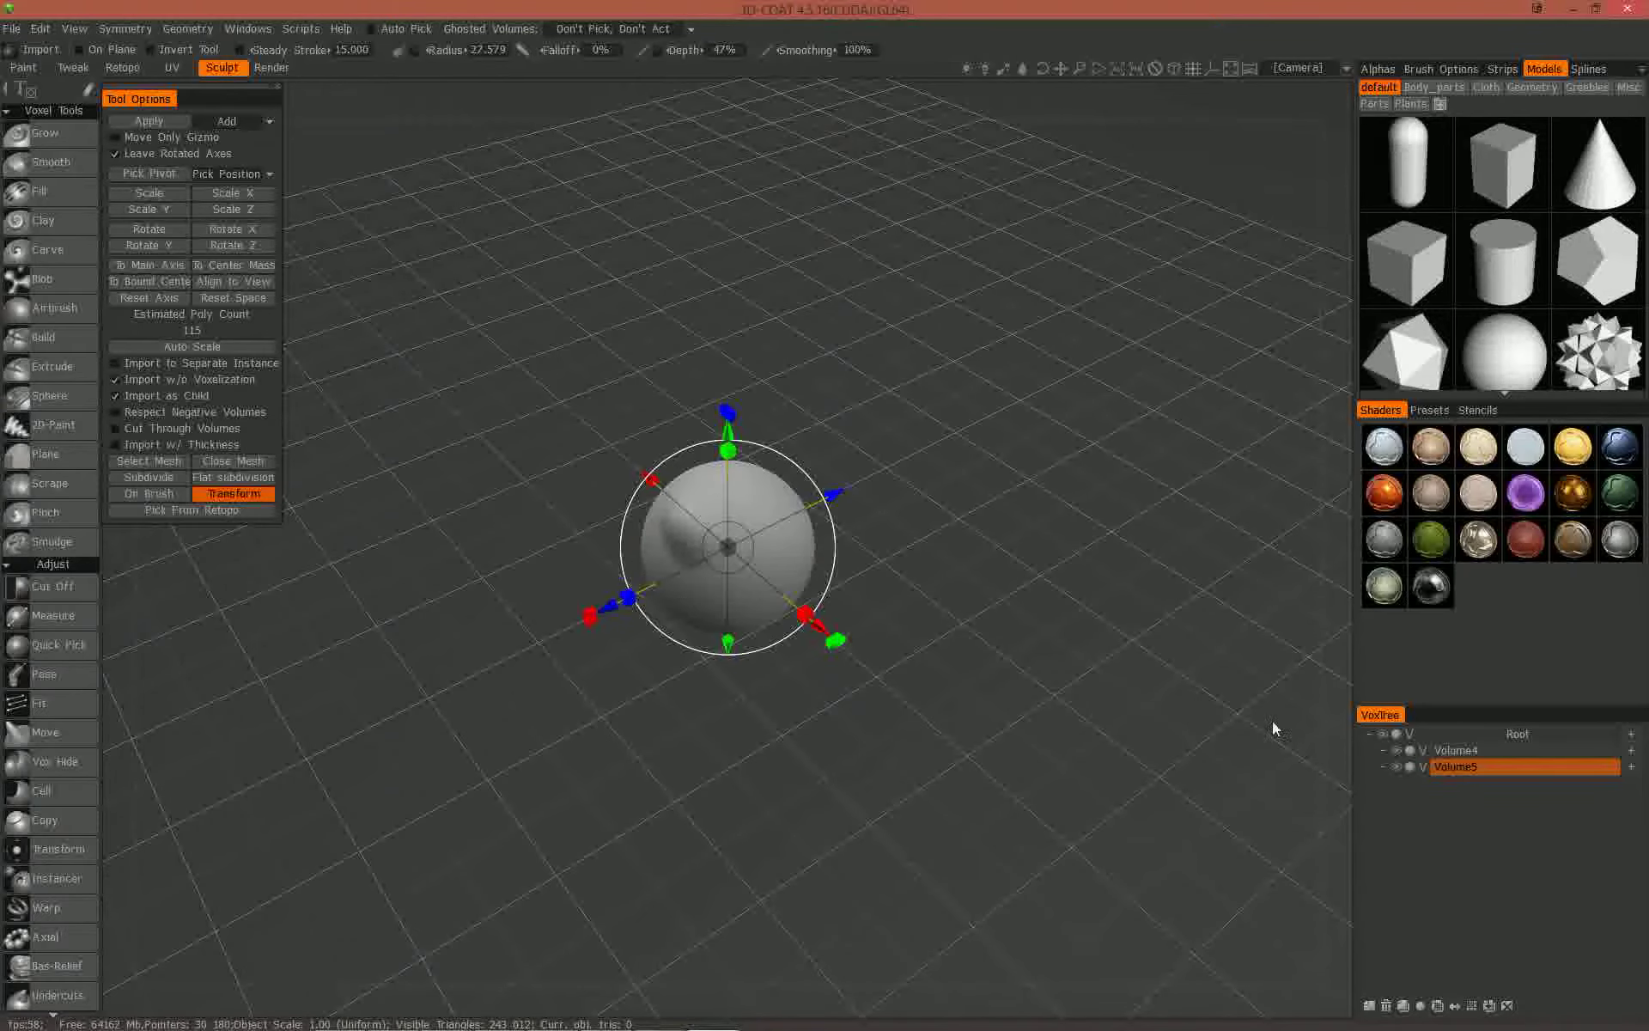
- Hide the sphere volume, scale the spiked ball up uniformly and apply its import, keeping the initial scale and position
{"action": "left_click", "coordinate": [1394, 749]}
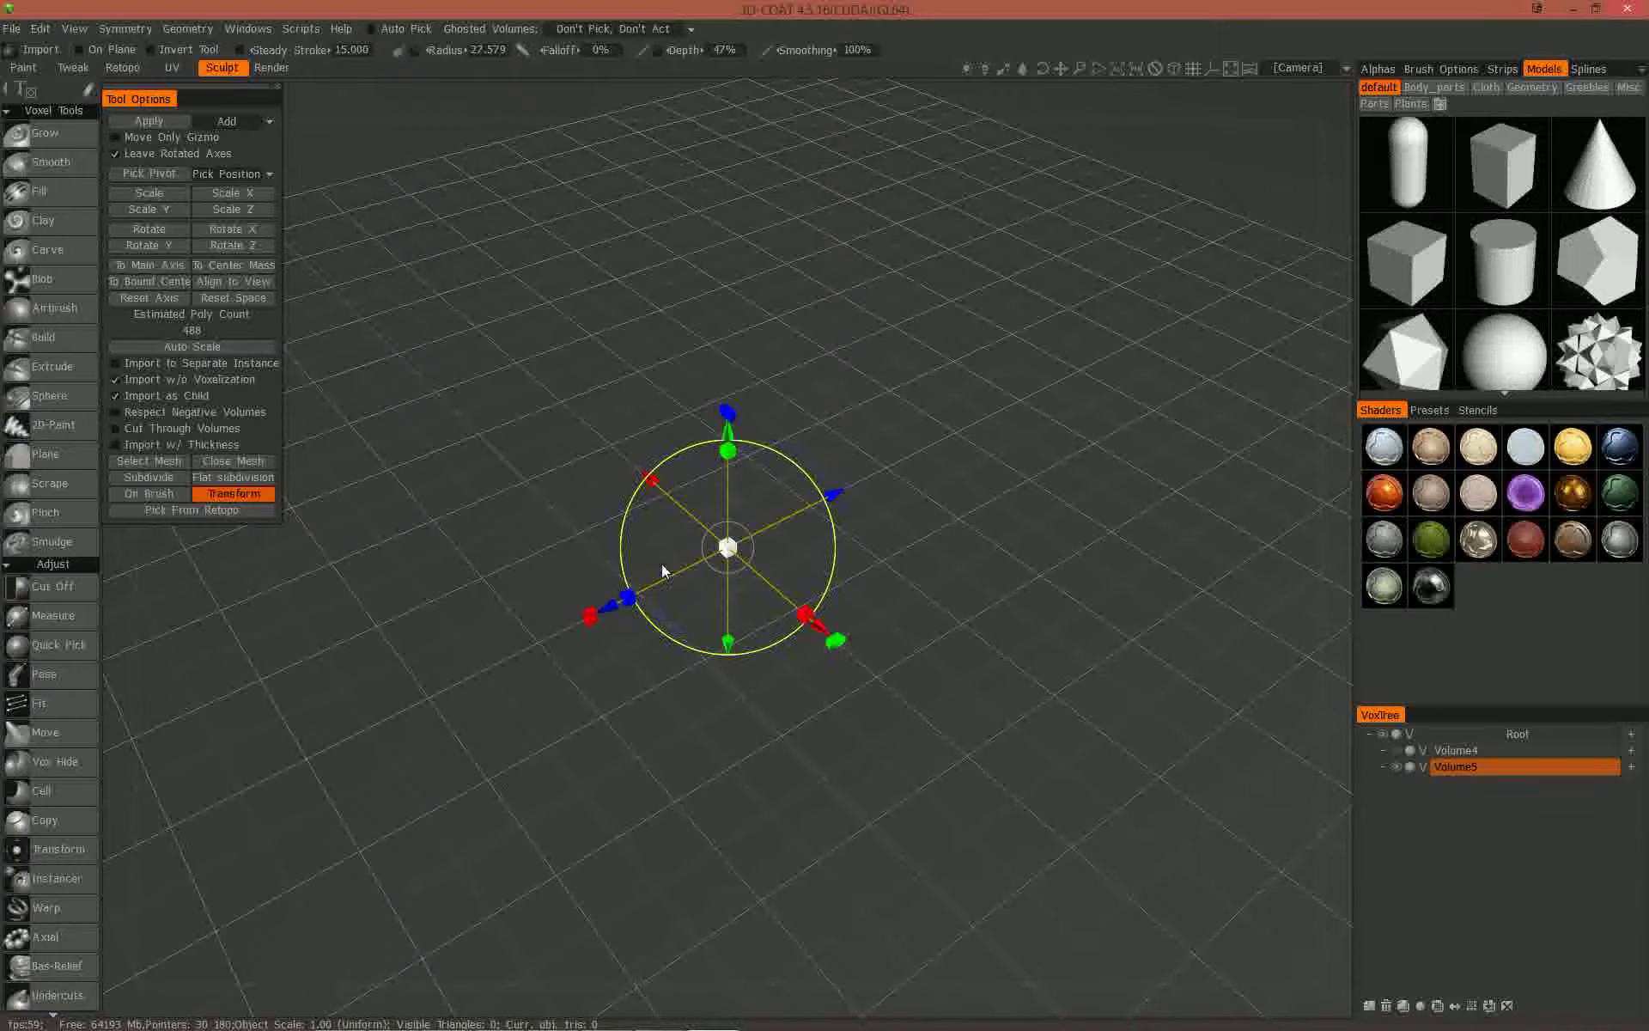
{"action": "left_click_drag", "start_coordinate": [725, 548], "coordinate": [961, 543]}
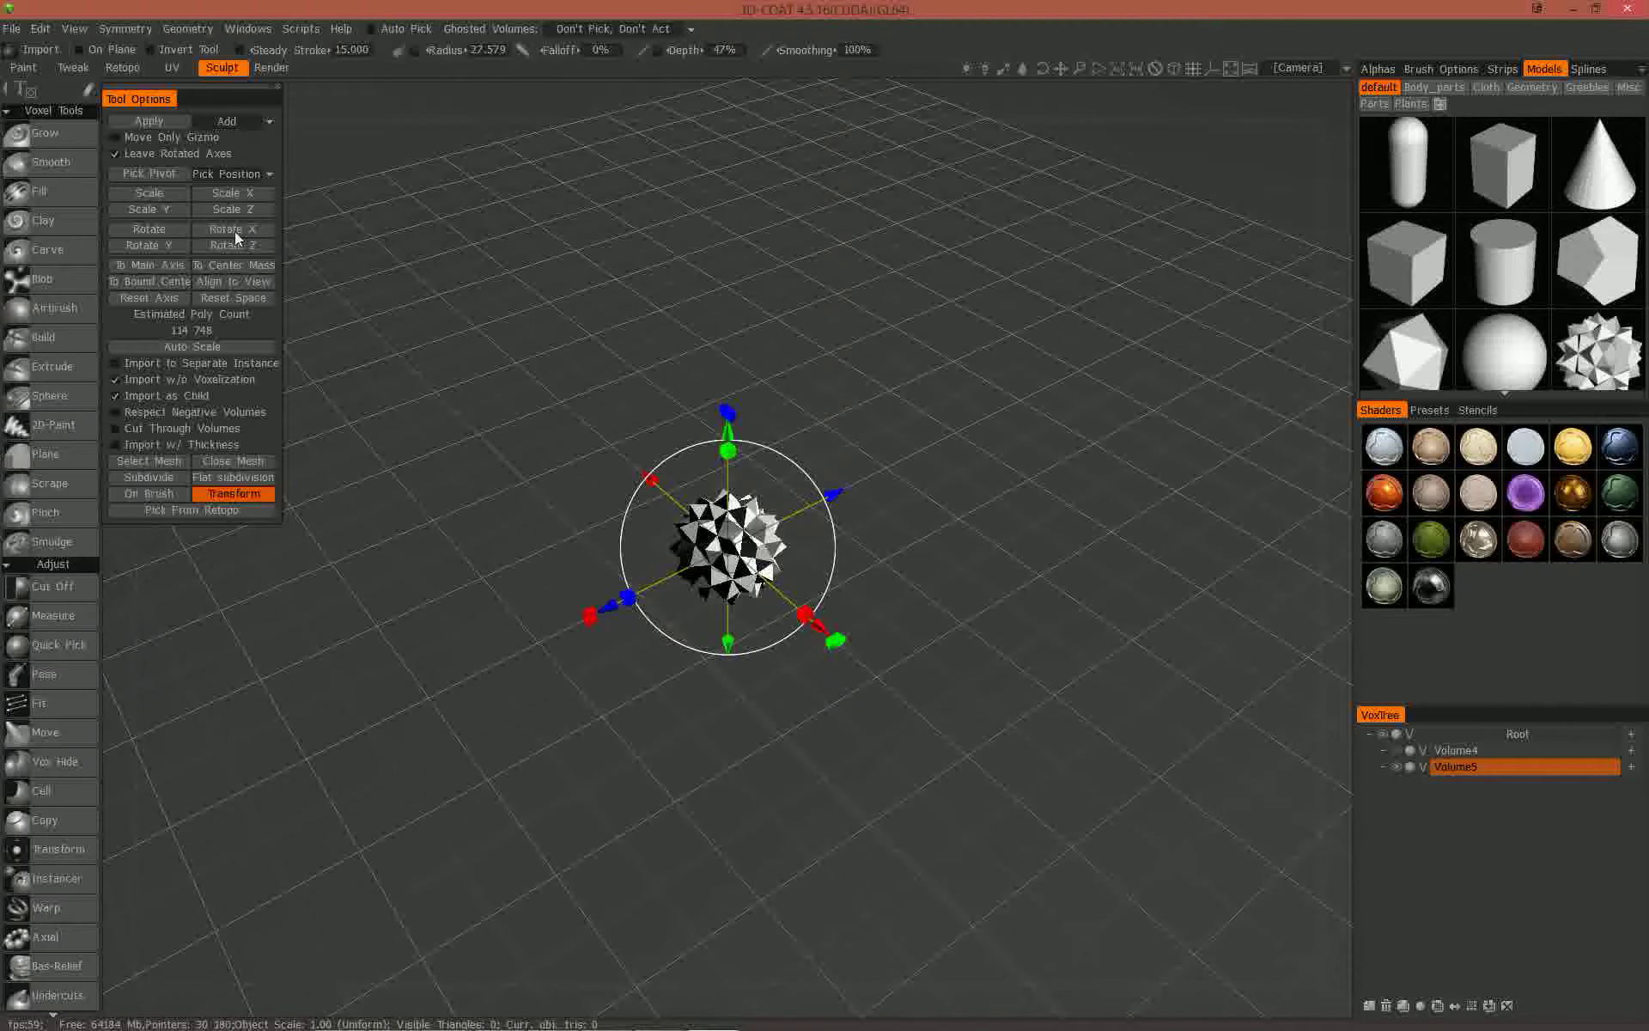
{"action": "left_click", "coordinate": [152, 120]}
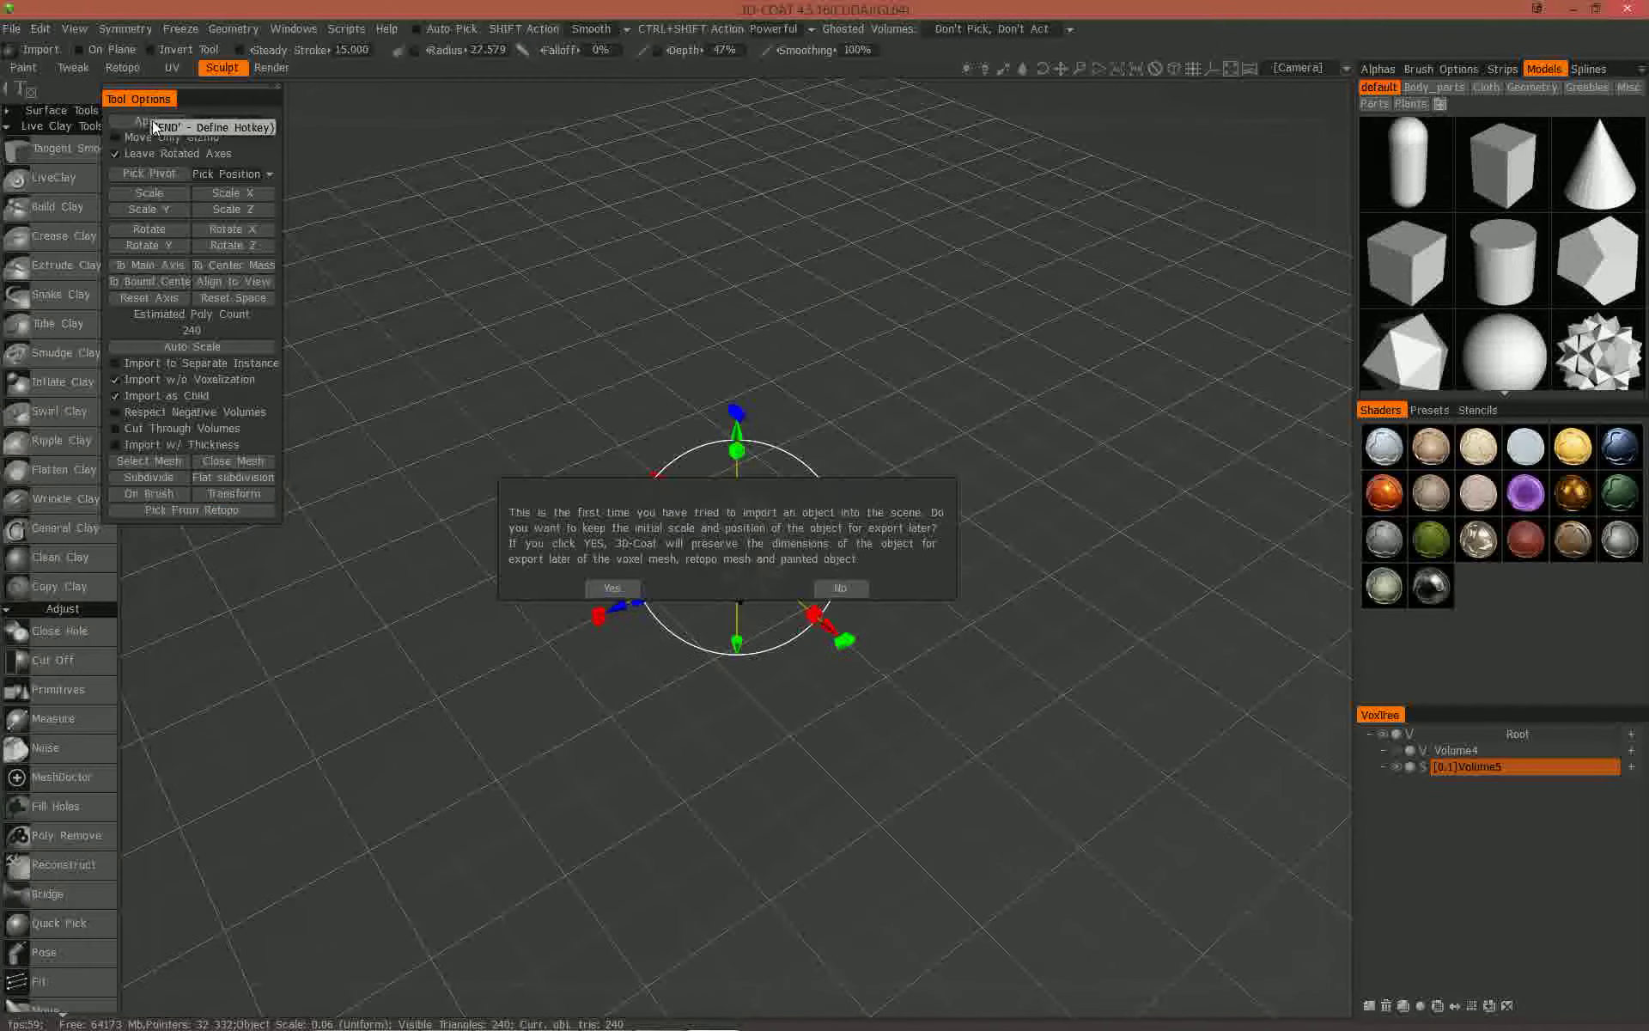
{"action": "left_click", "coordinate": [597, 587]}
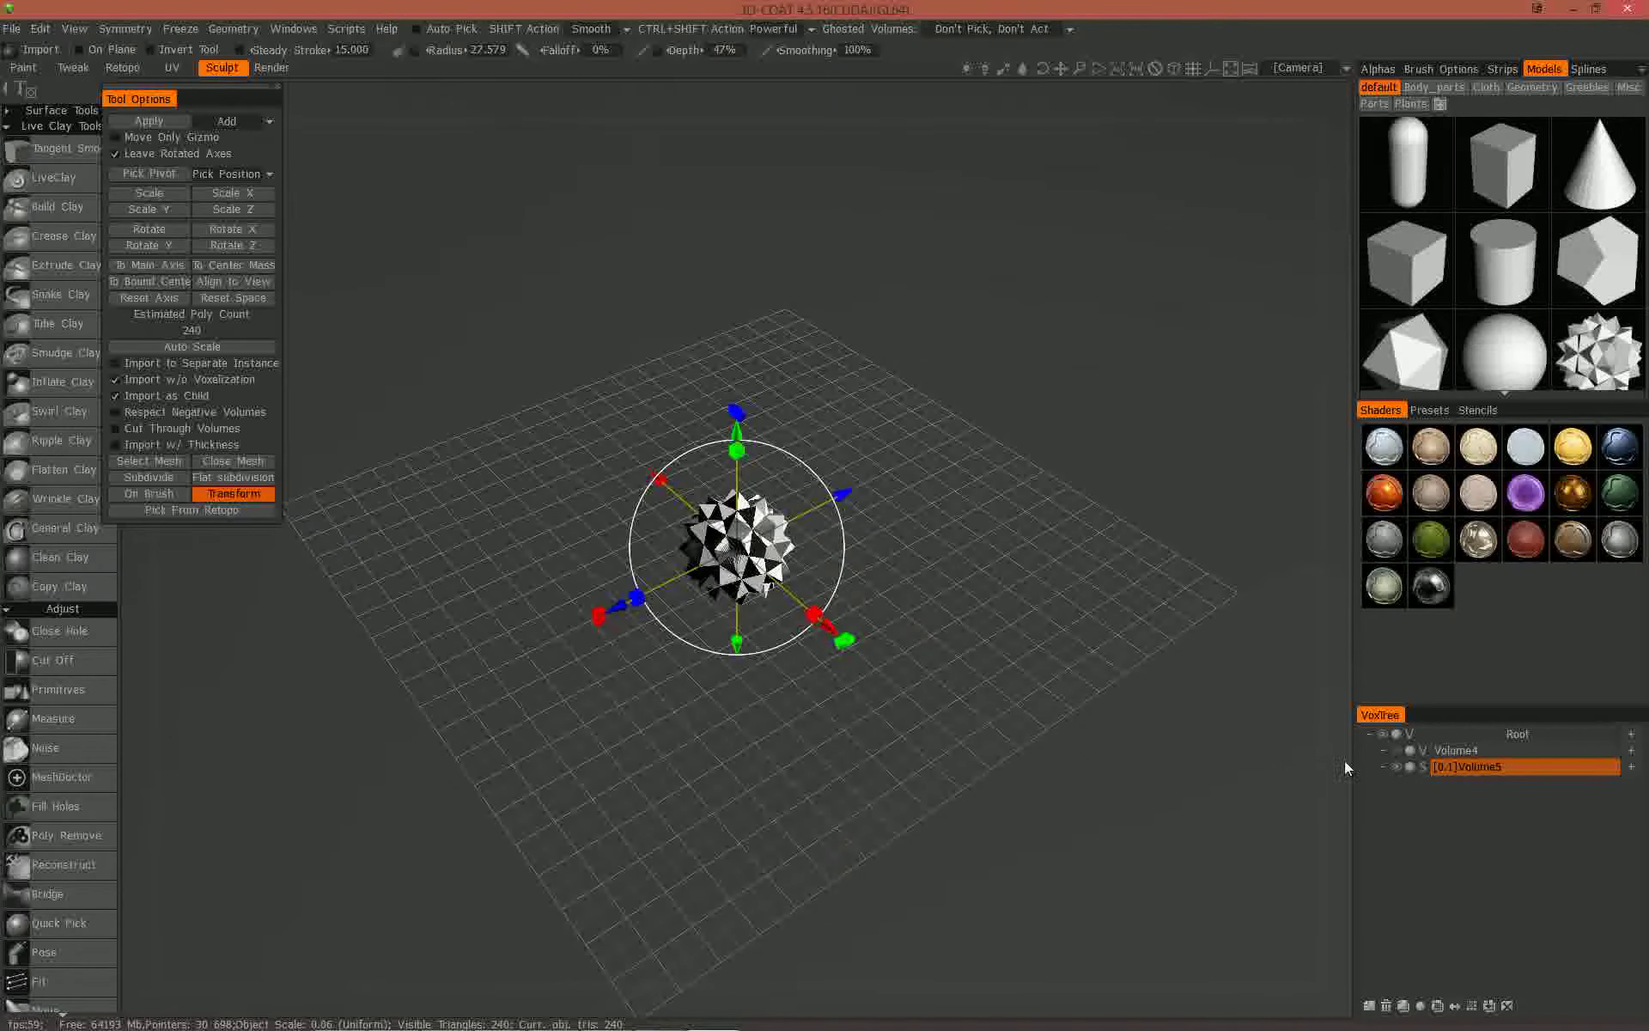
- Hide the spiked ball's volume and load TestHead.obj for import into a new volume under Root
{"action": "left_click", "coordinate": [1397, 767]}
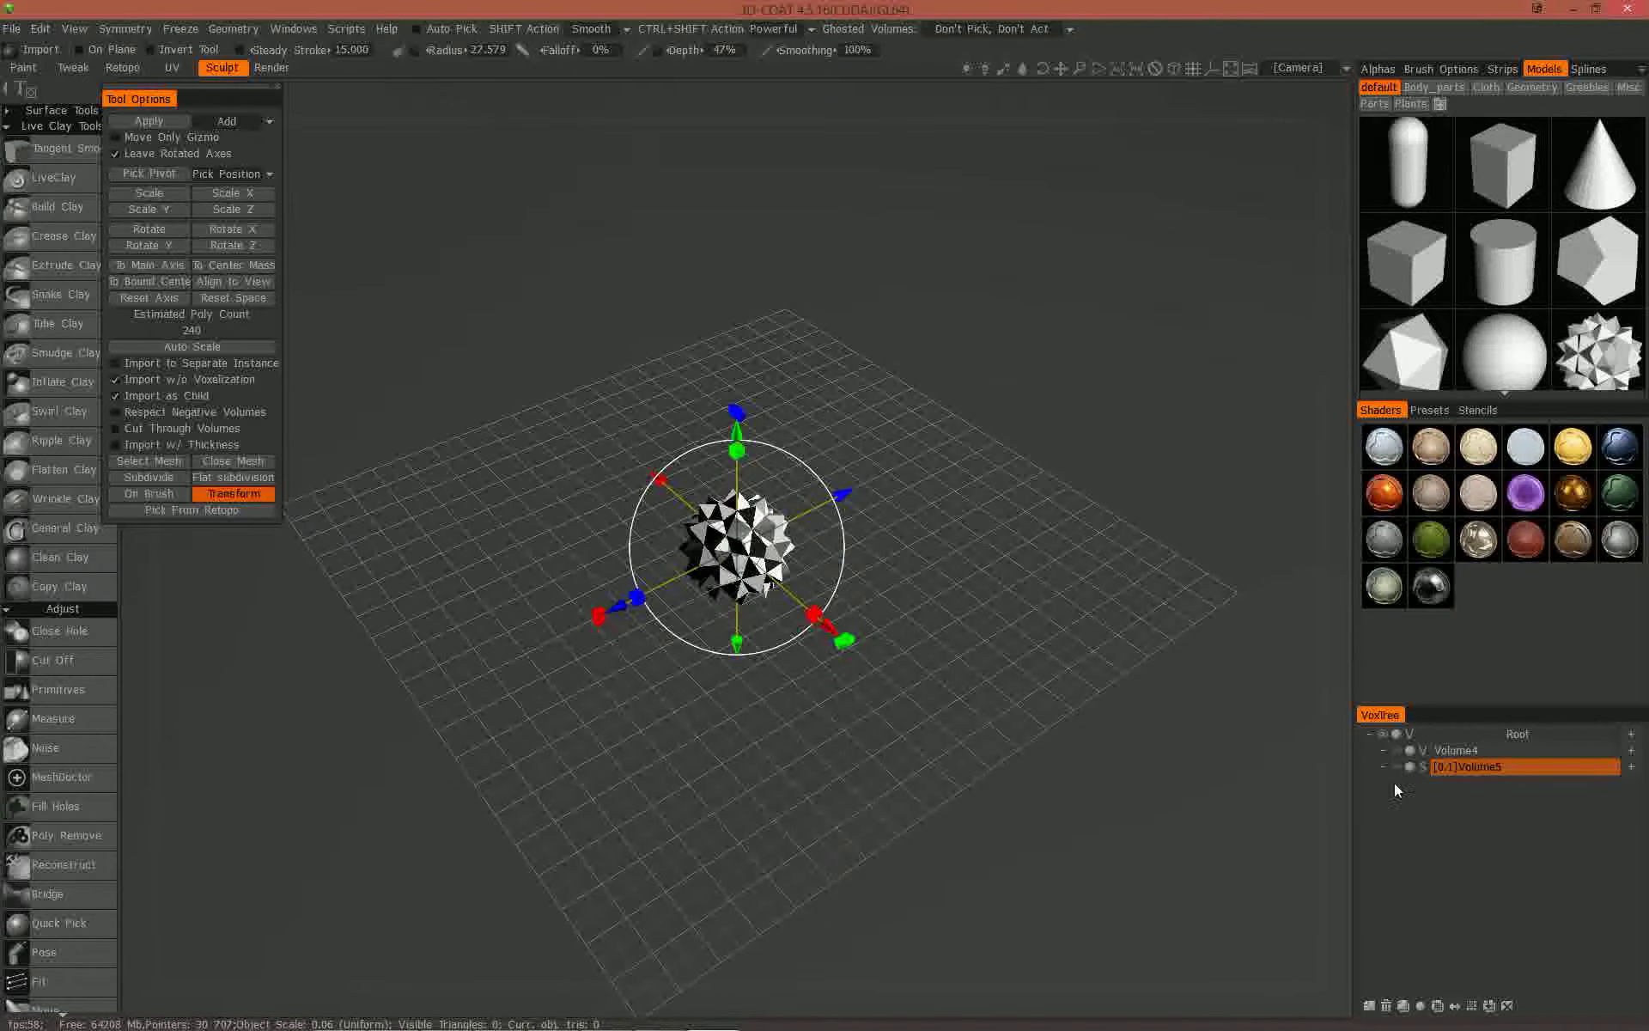
{"action": "left_click", "coordinate": [1628, 736]}
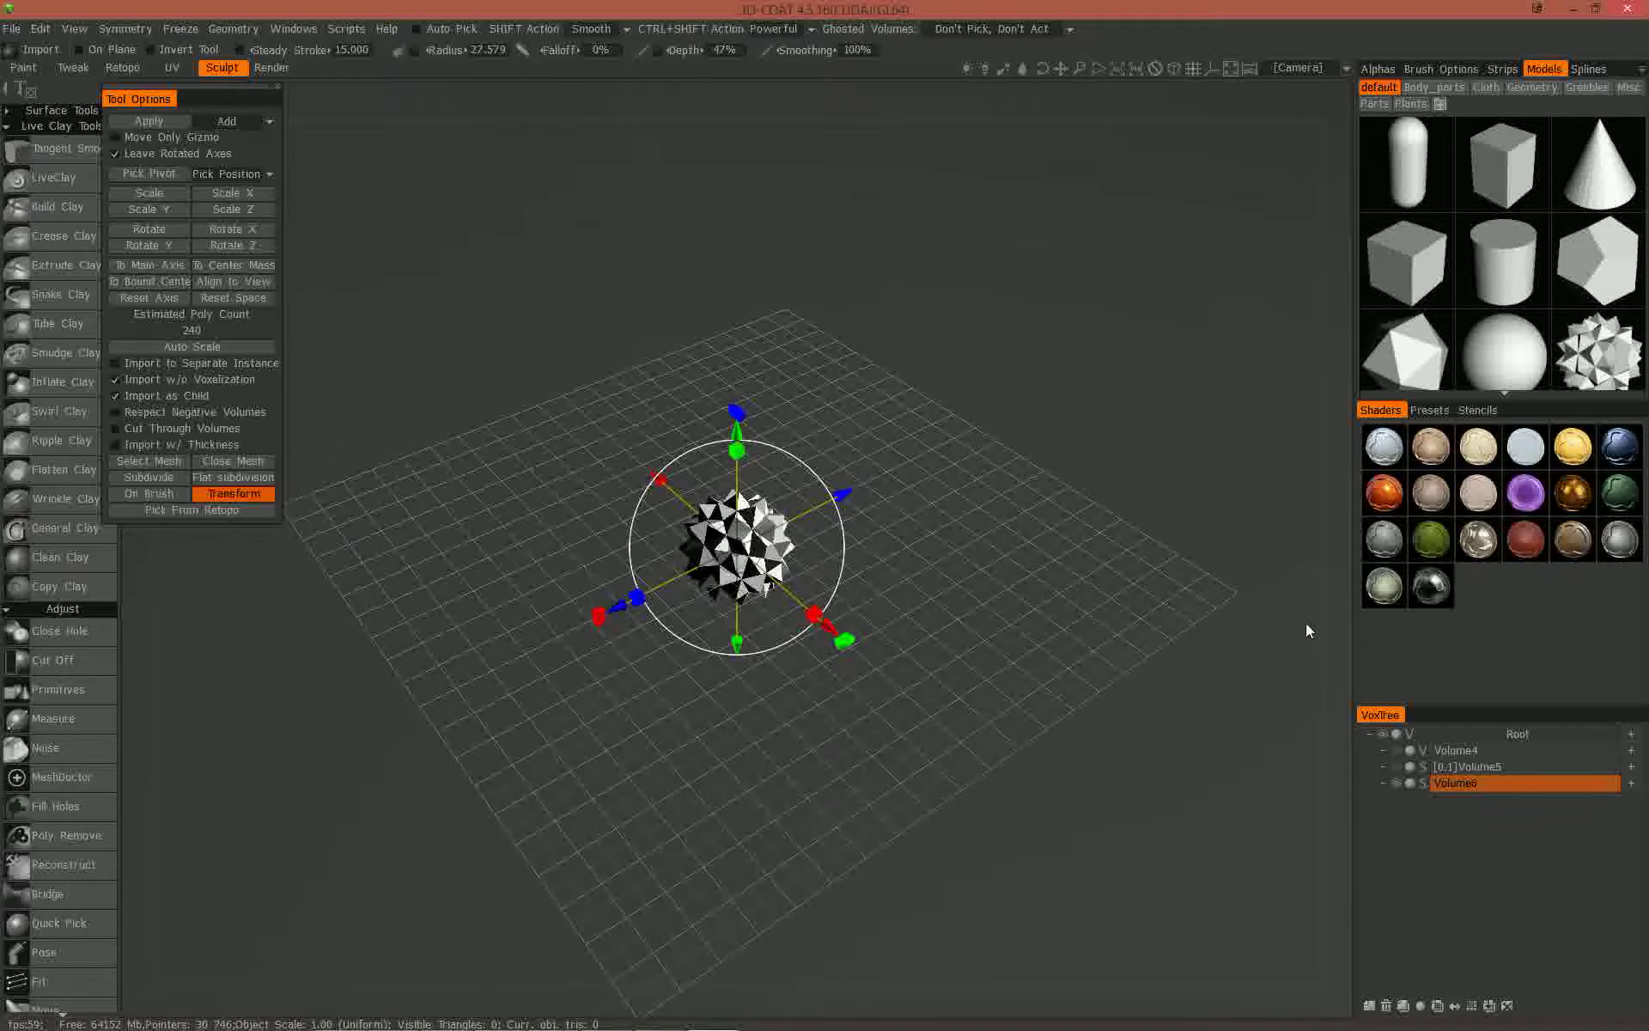
{"action": "right_click", "coordinate": [1457, 783]}
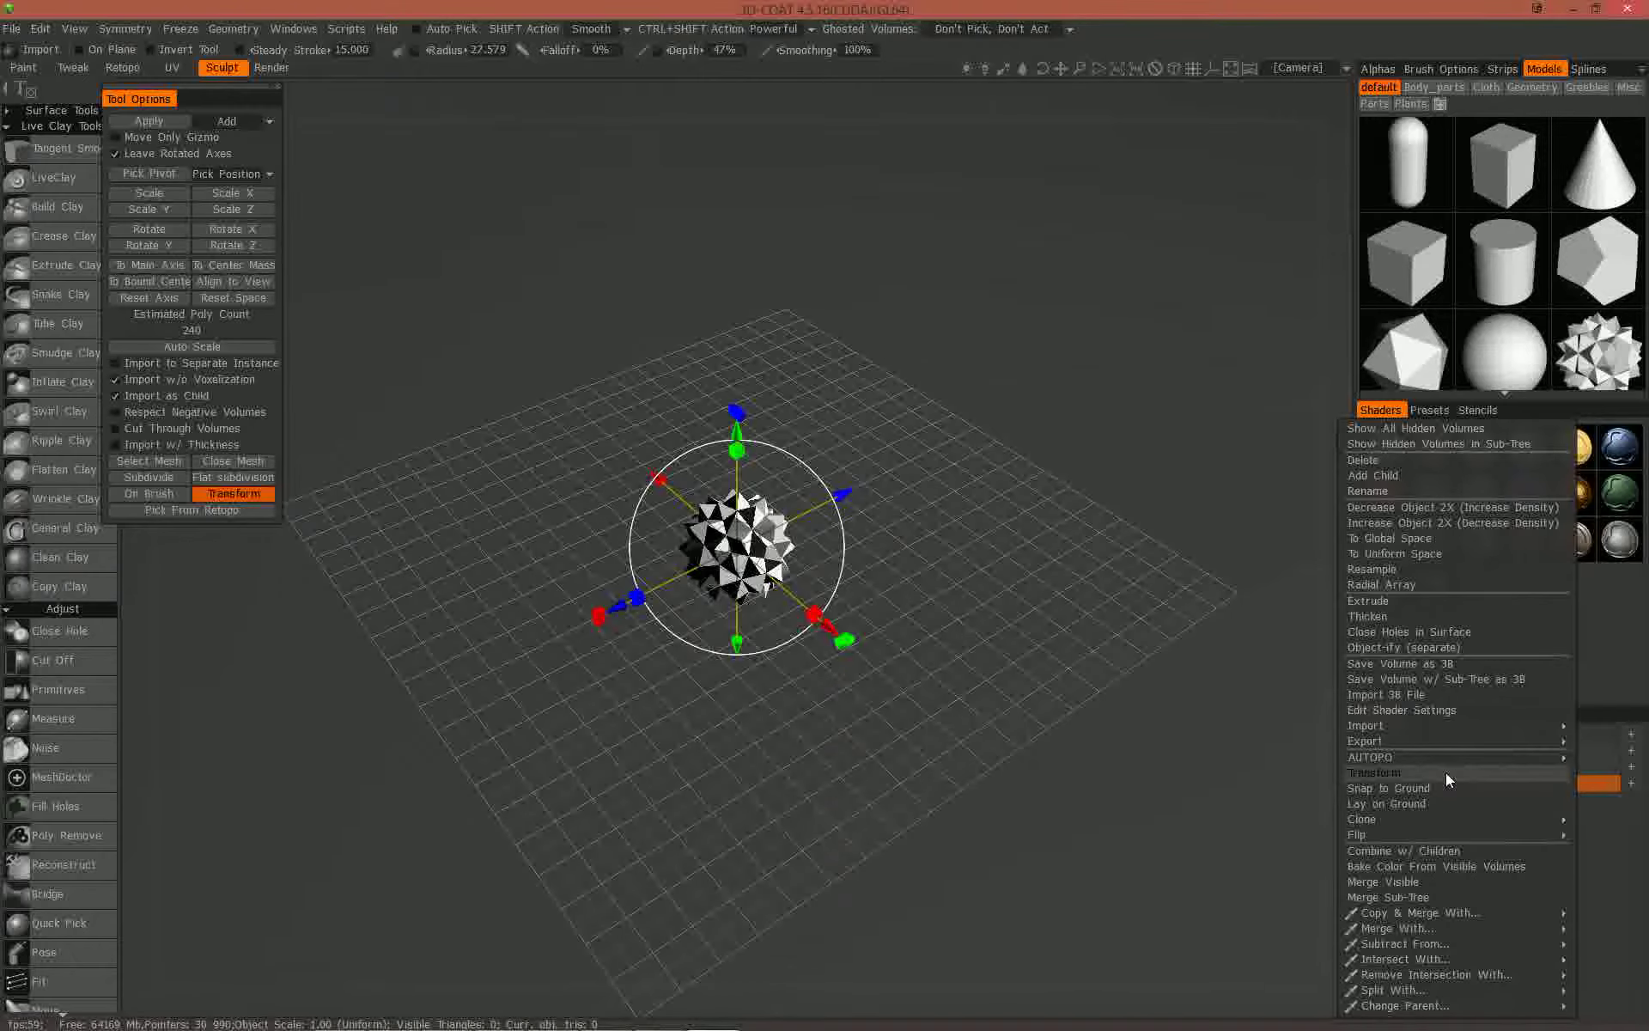
{"action": "mouse_move", "coordinate": [1432, 759]}
{"action": "mouse_move", "coordinate": [1395, 727]}
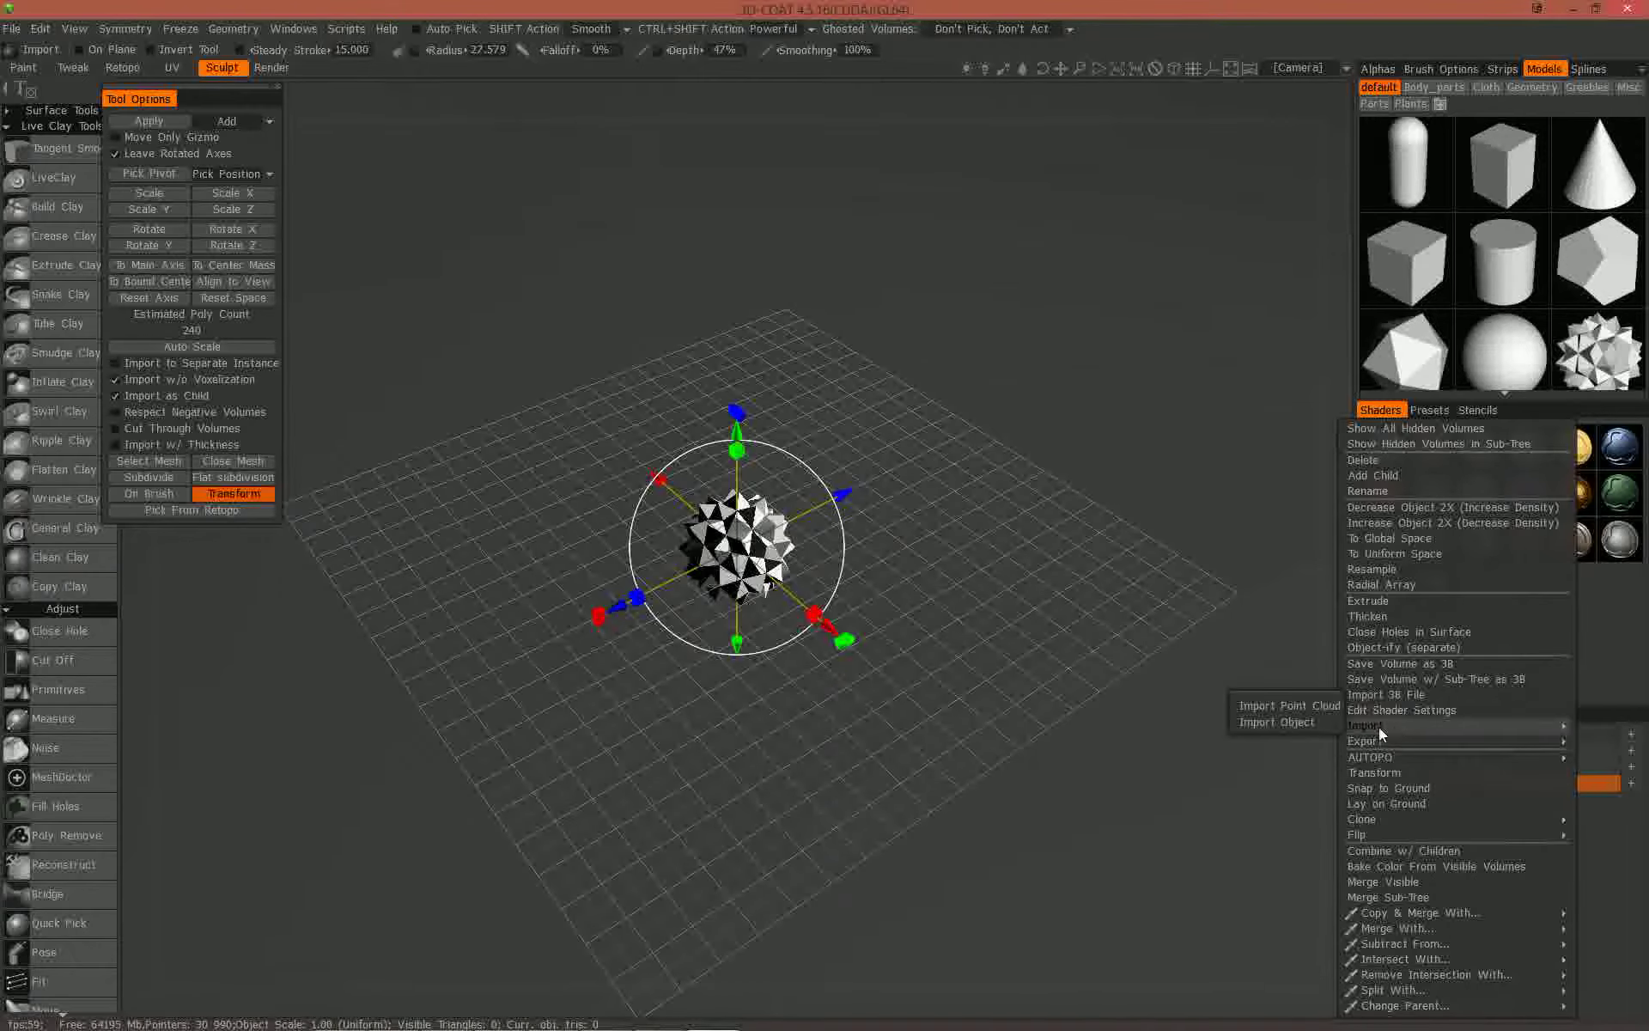
{"action": "left_click", "coordinate": [1322, 724]}
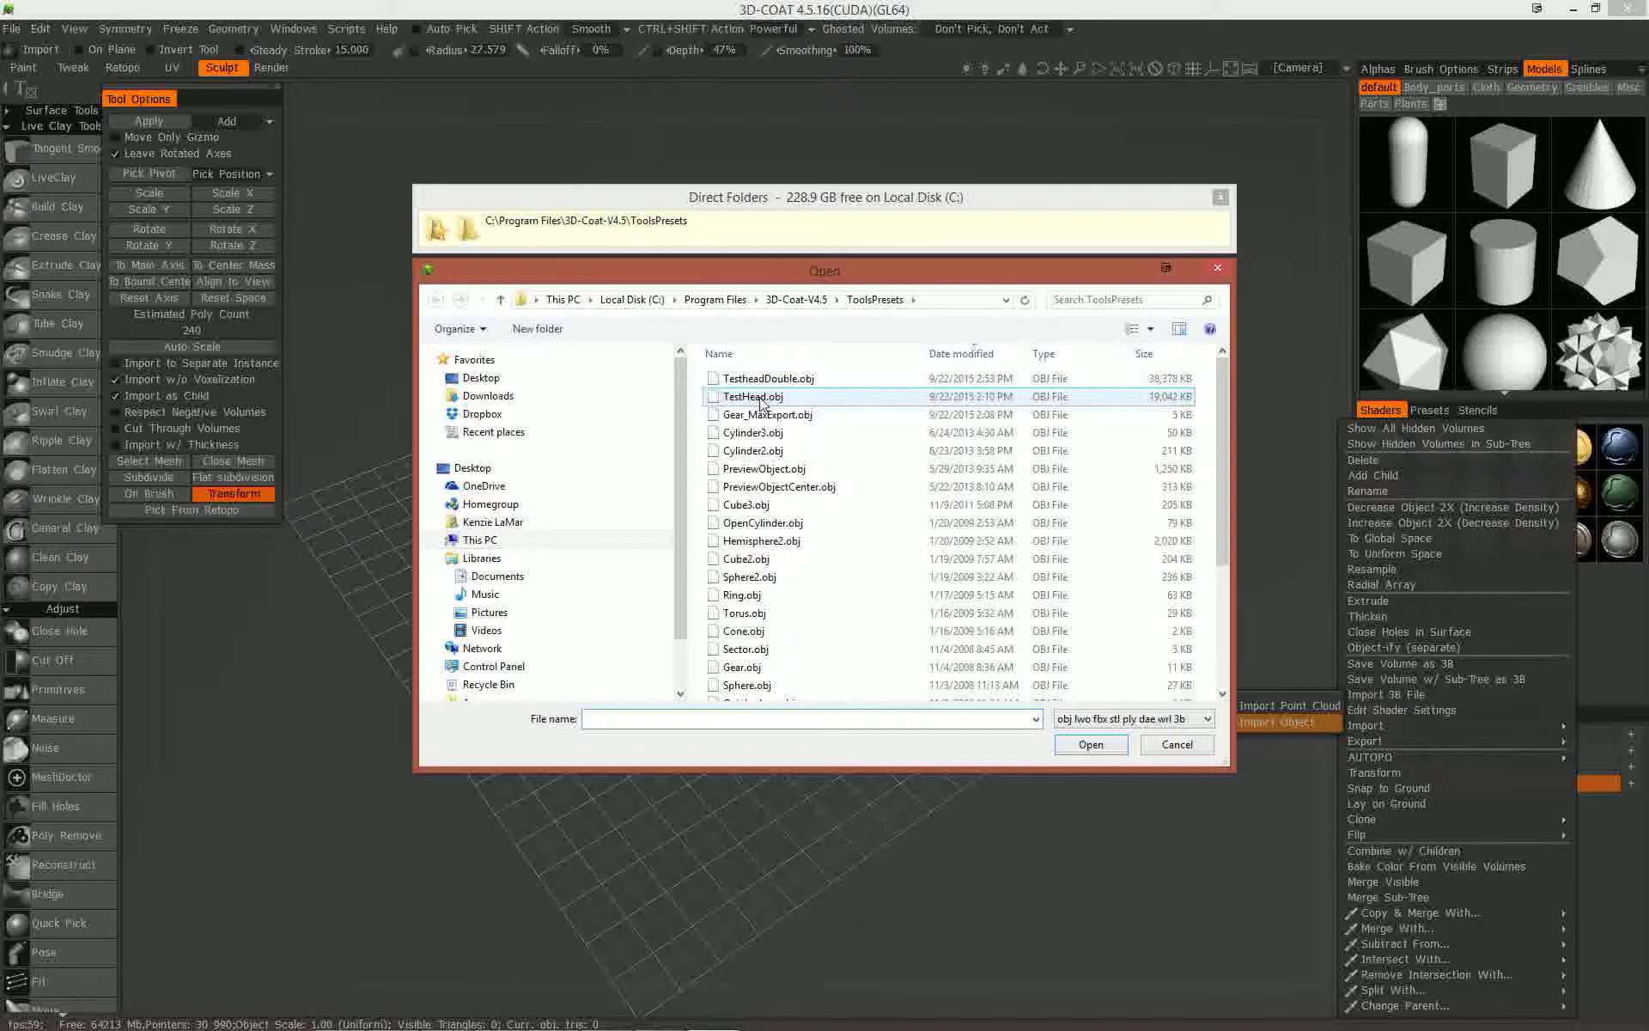
{"action": "double_click", "coordinate": [752, 397]}
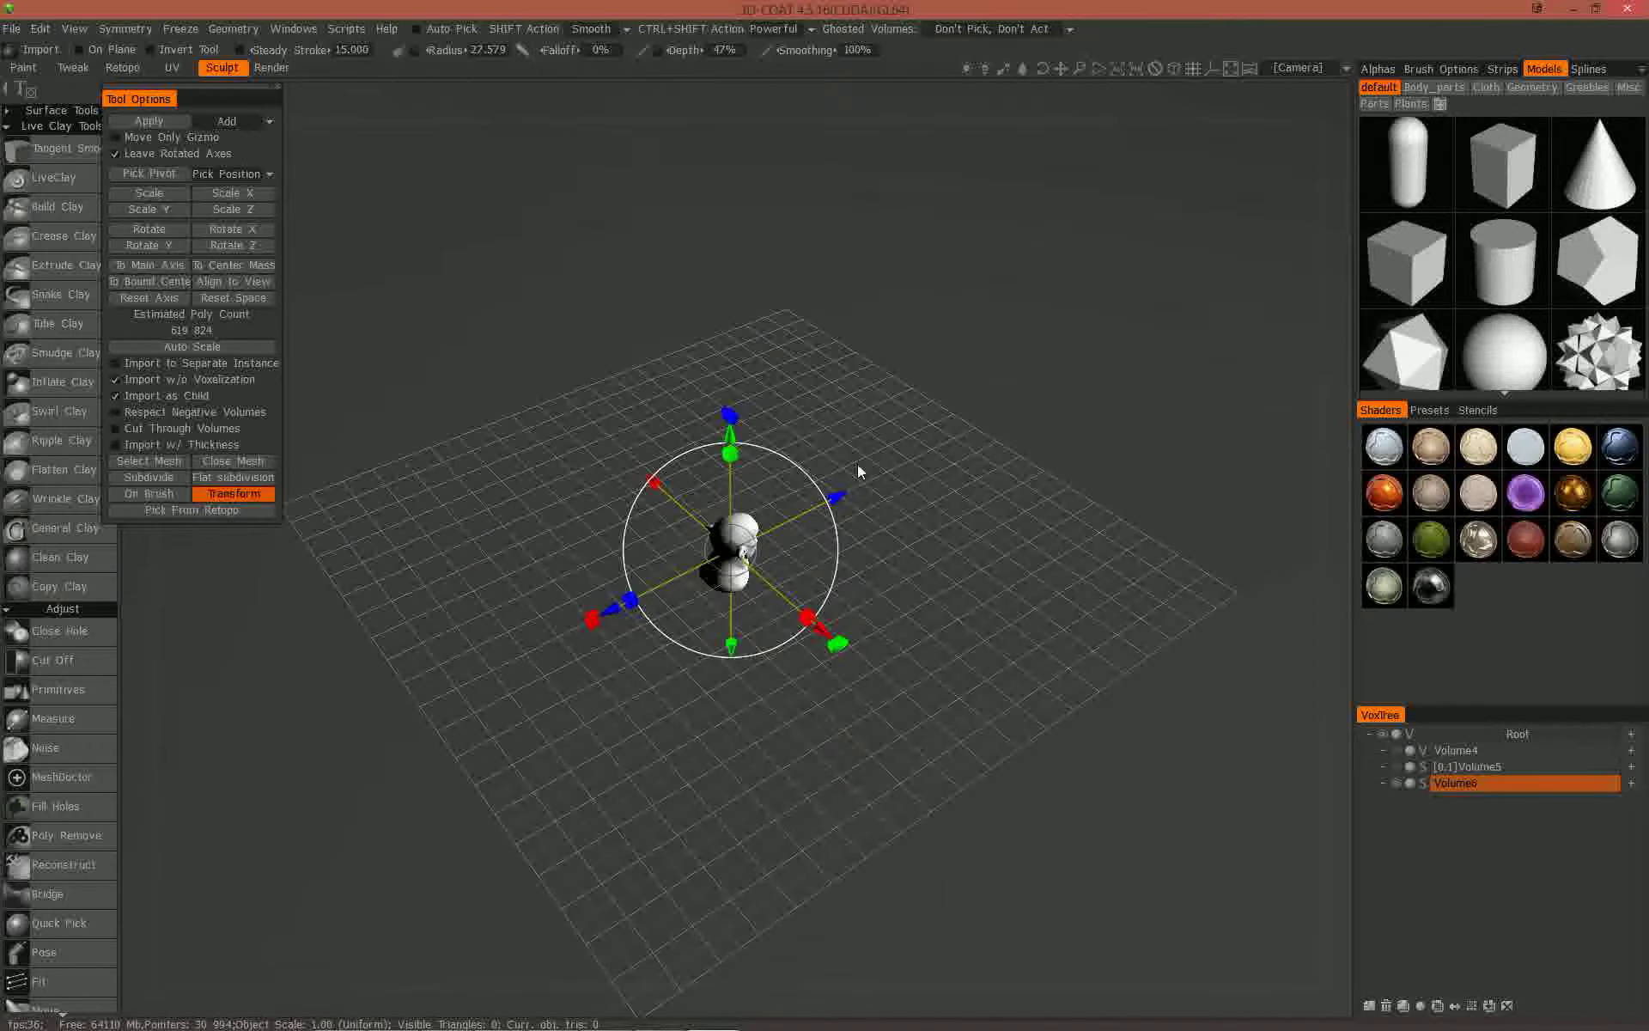
- Try stretching the imported head along one axis with the transform gizmo and undo the stretch
{"action": "right_click_drag", "start_coordinate": [931, 531], "coordinate": [909, 563]}
{"action": "left_click_drag", "start_coordinate": [909, 563], "coordinate": [663, 512]}
{"action": "right_click_drag", "start_coordinate": [688, 569], "coordinate": [833, 625]}
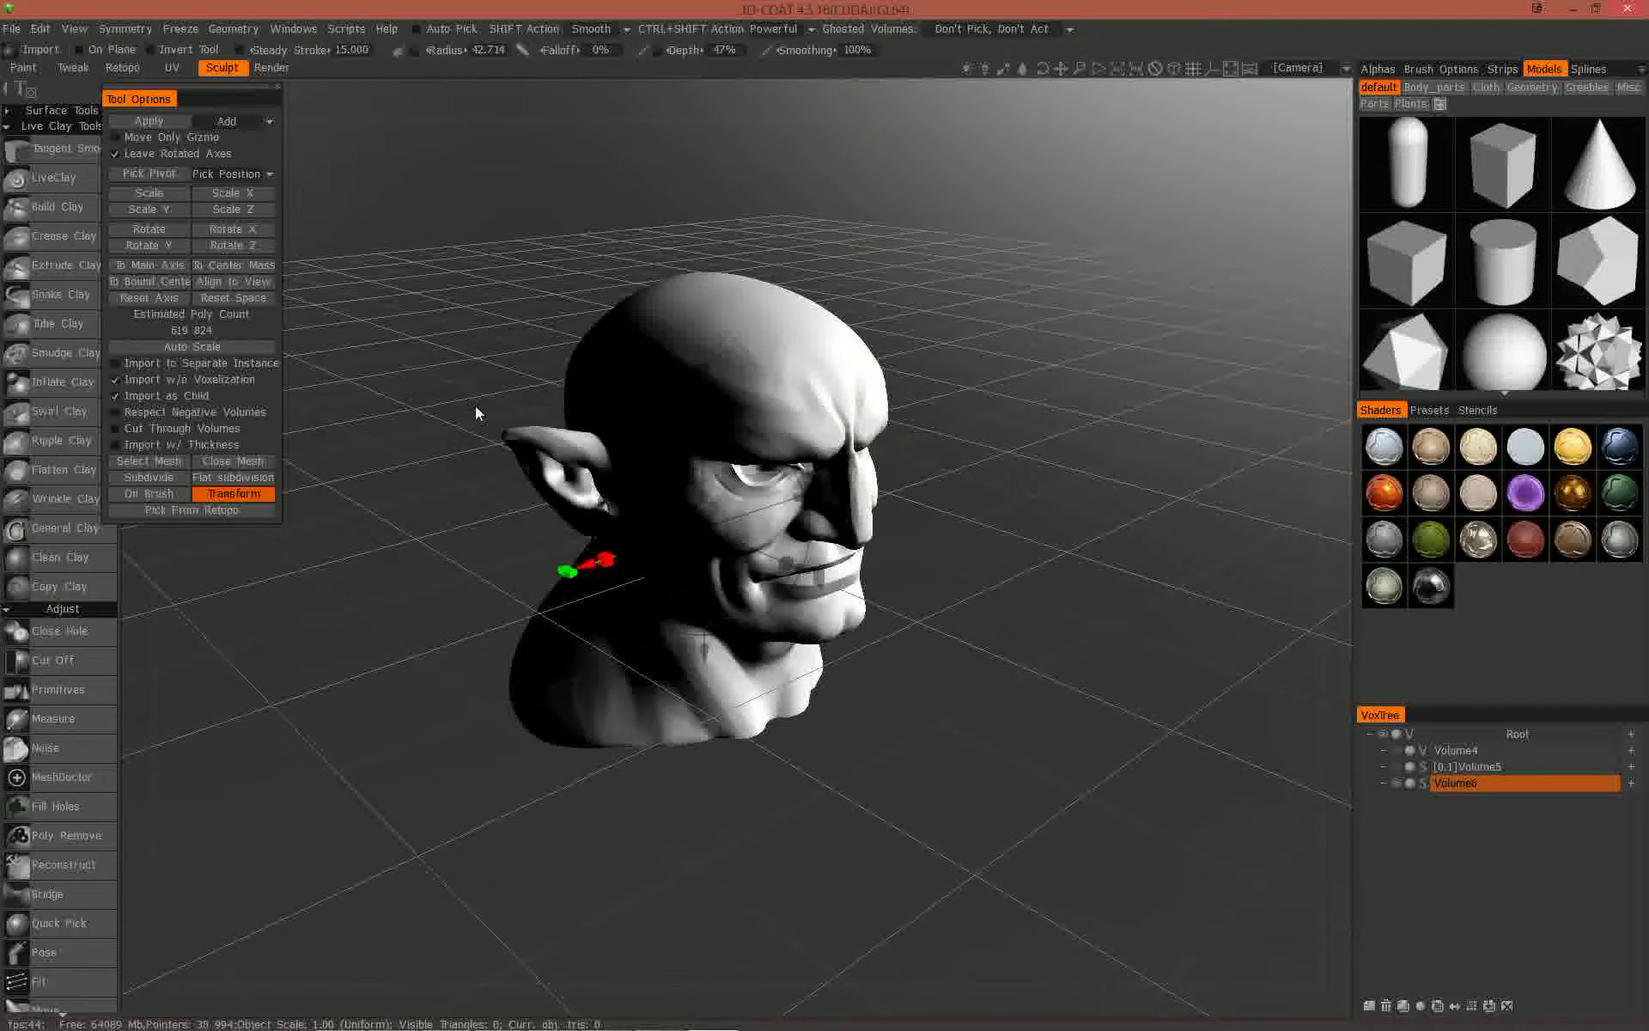
{"action": "left_click_drag", "start_coordinate": [585, 570], "coordinate": [557, 584]}
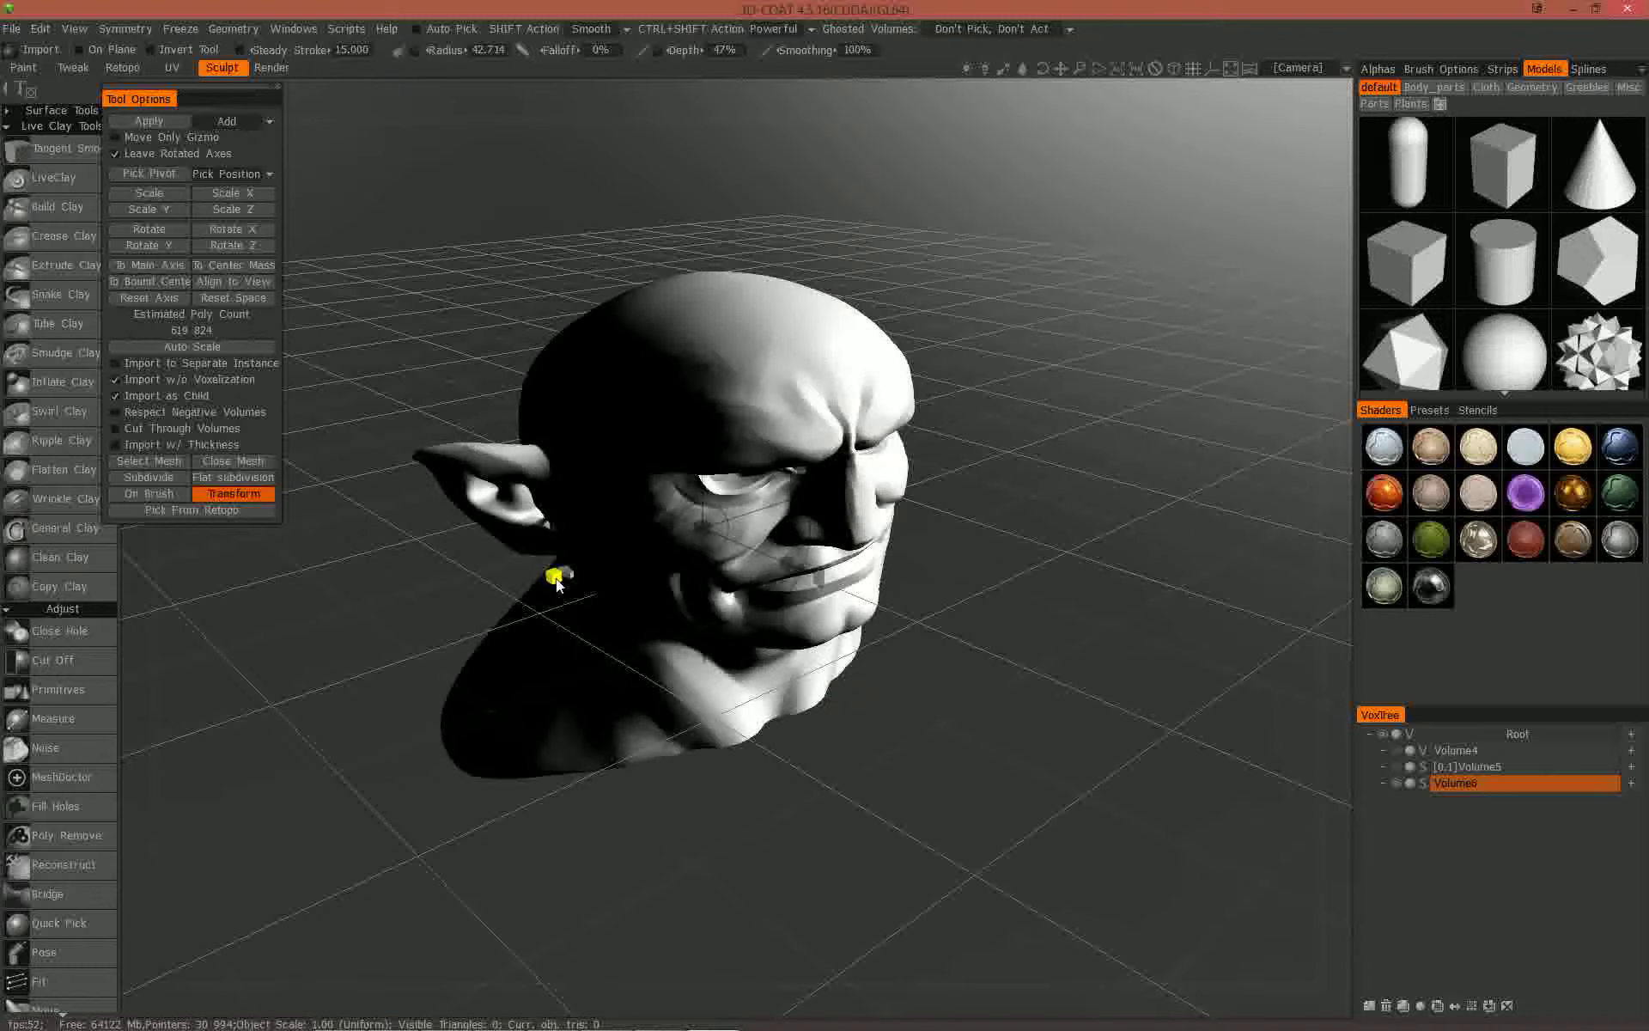
{"action": "key", "text": "ctrl+z"}
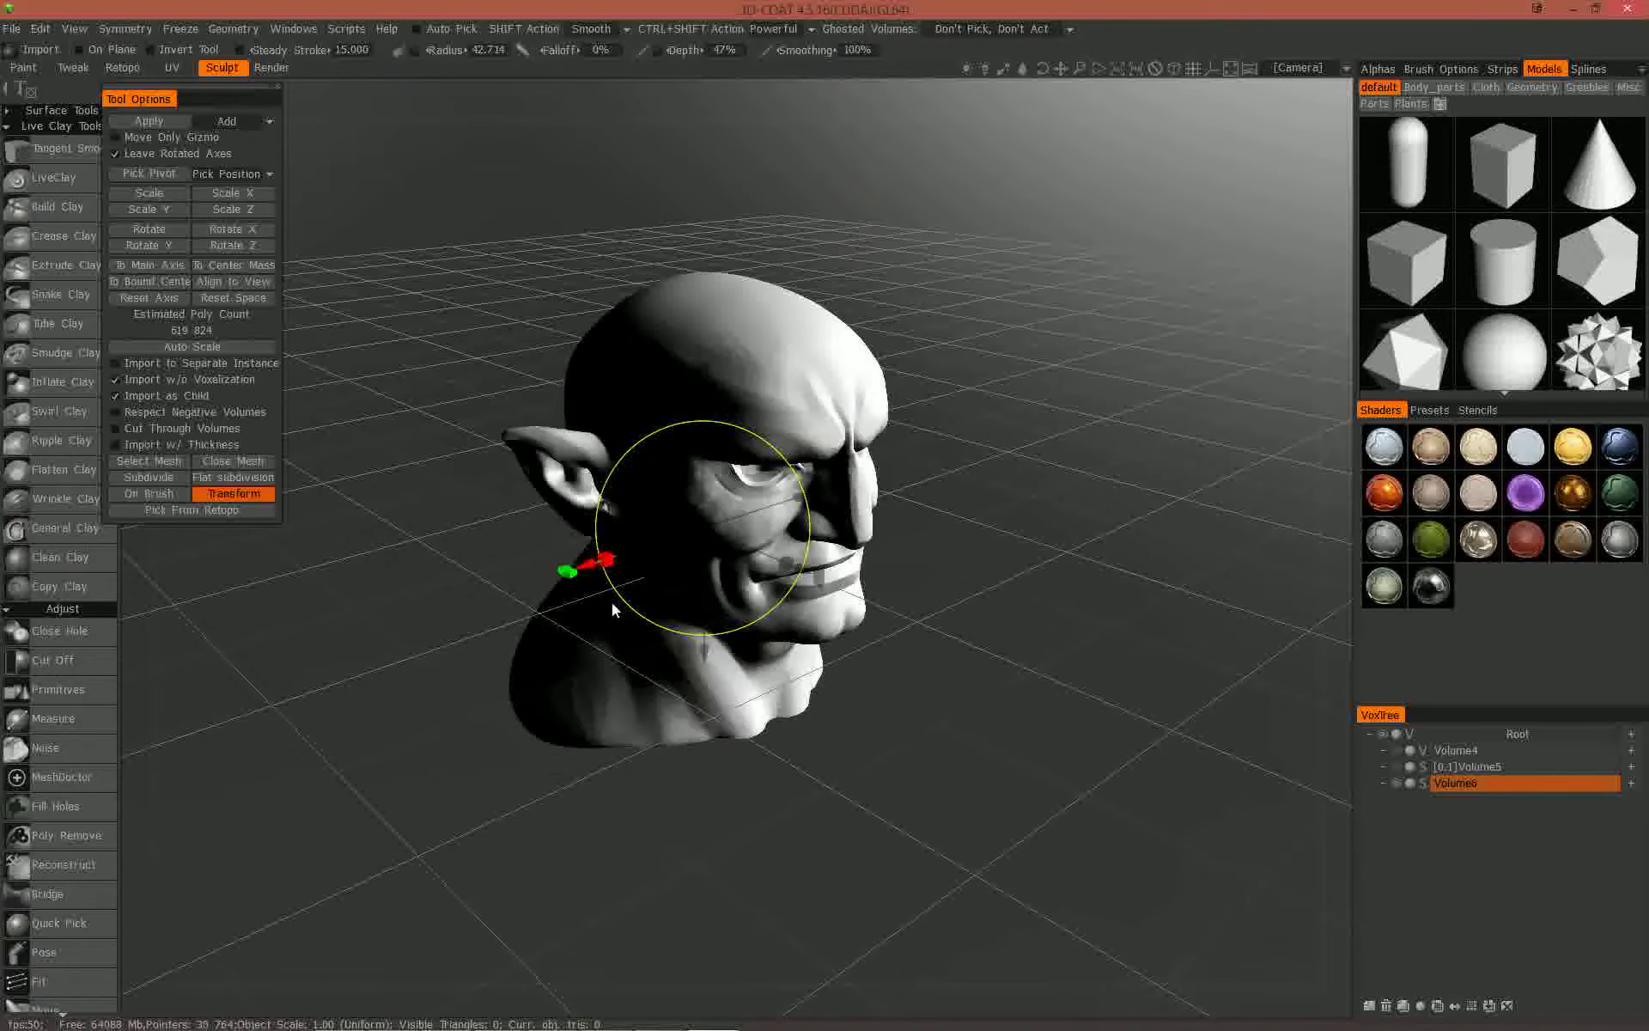
- Scale the imported head up uniformly with the gizmo and run Auto Scale on it
{"action": "left_click_drag", "start_coordinate": [699, 528], "coordinate": [735, 529]}
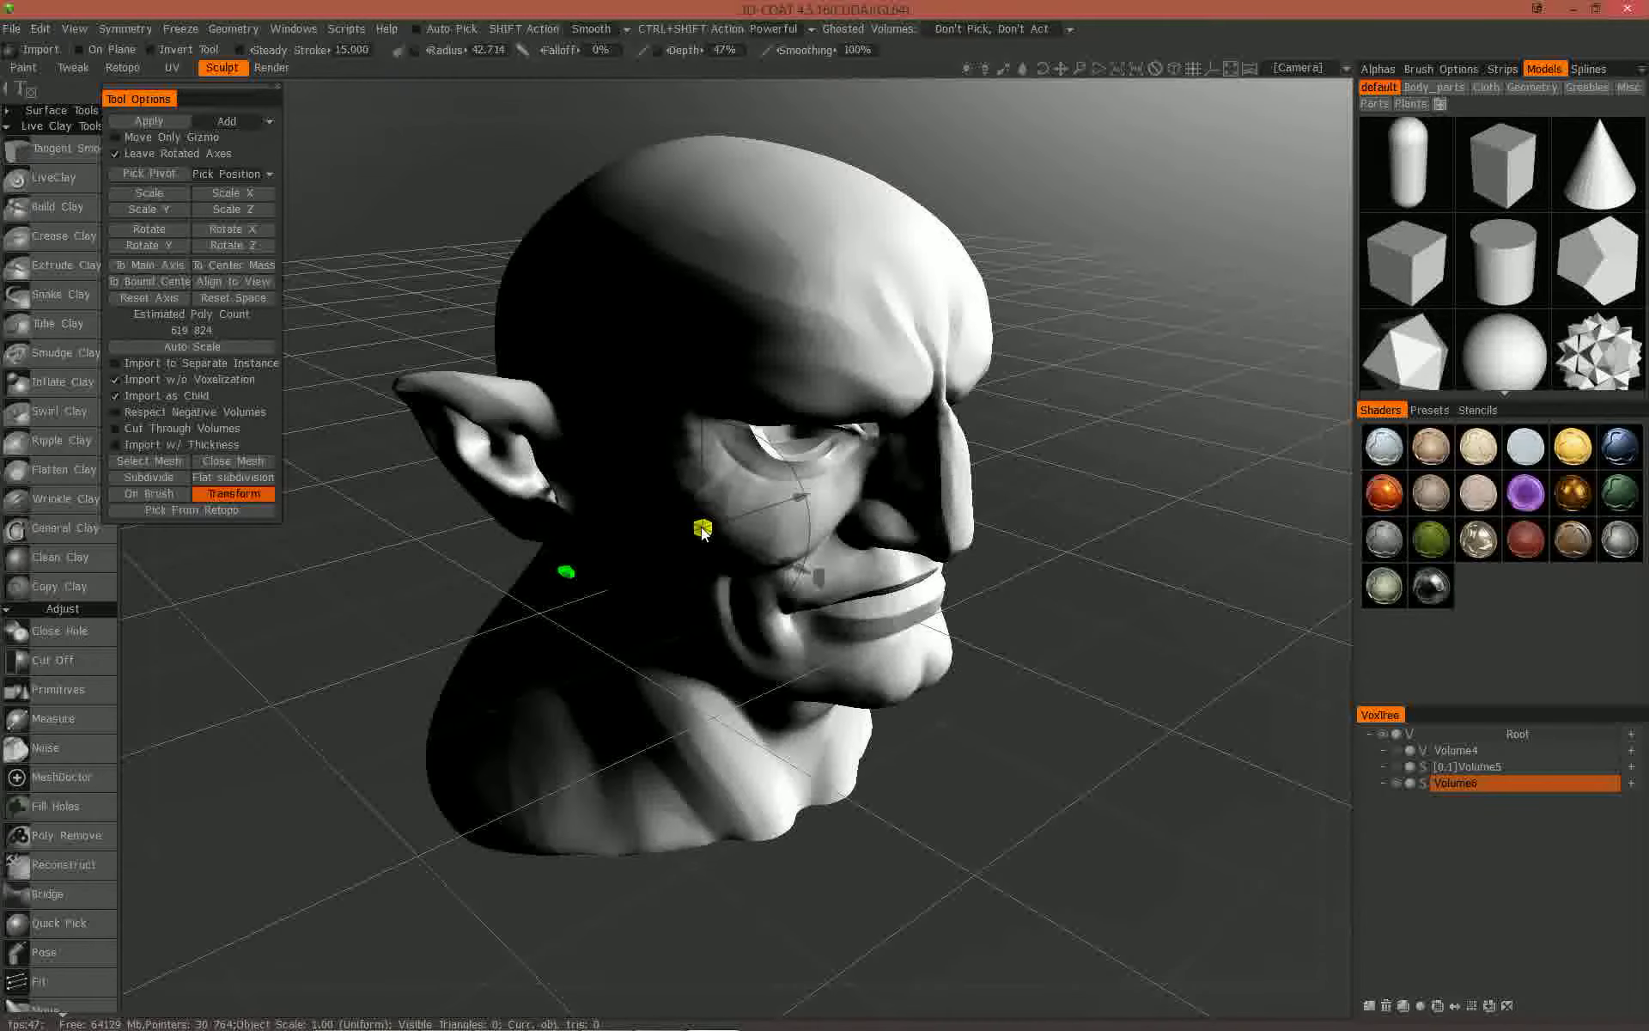
{"action": "scroll", "coordinate": [658, 518], "scroll_direction": "down", "scroll_amount": 5}
{"action": "scroll", "coordinate": [661, 526], "scroll_direction": "up", "scroll_amount": 2}
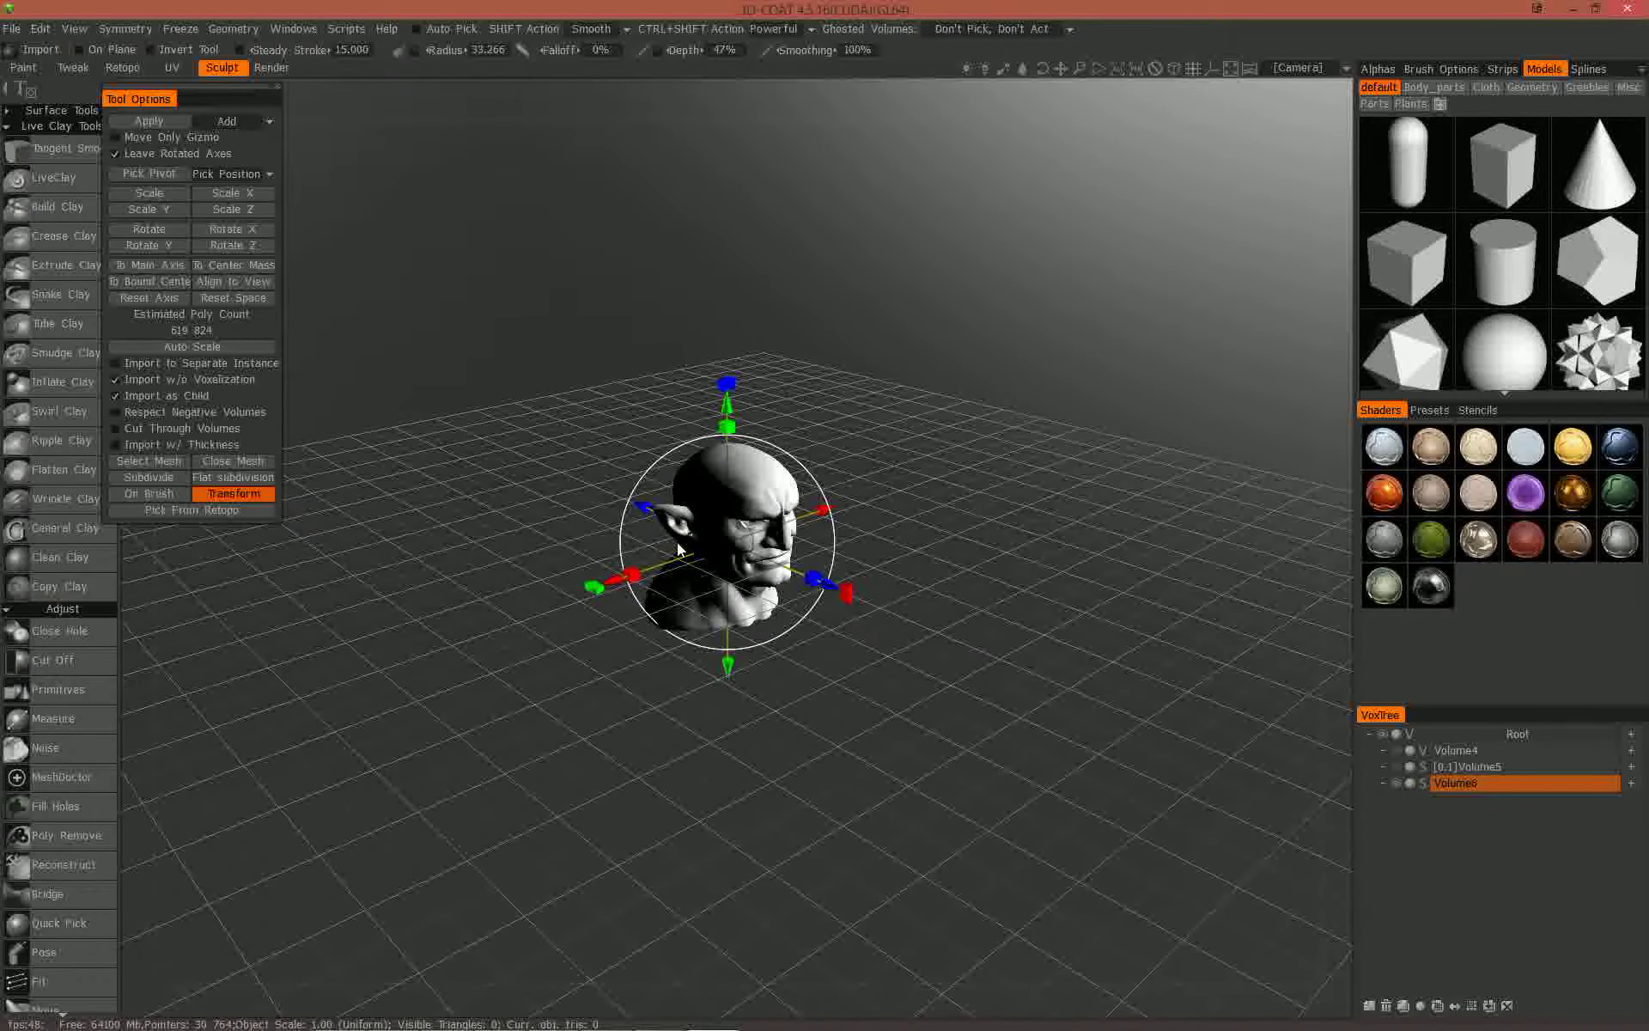
{"action": "left_click_drag", "start_coordinate": [729, 549], "coordinate": [814, 558]}
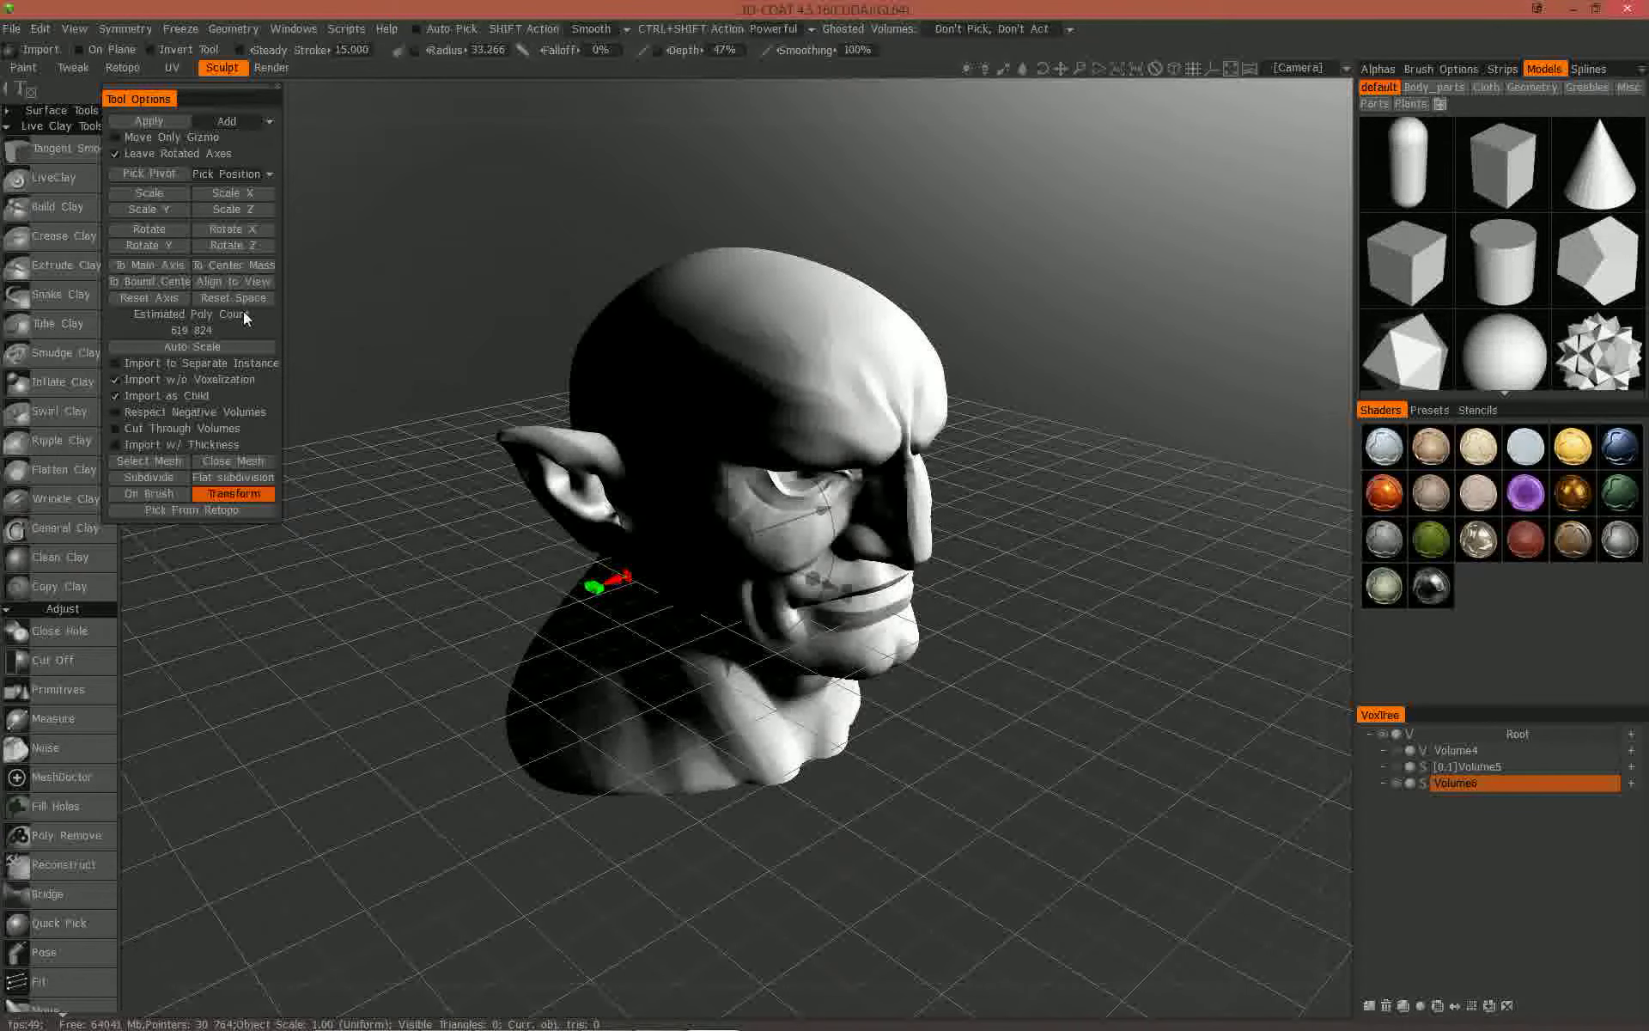
{"action": "left_click", "coordinate": [213, 348]}
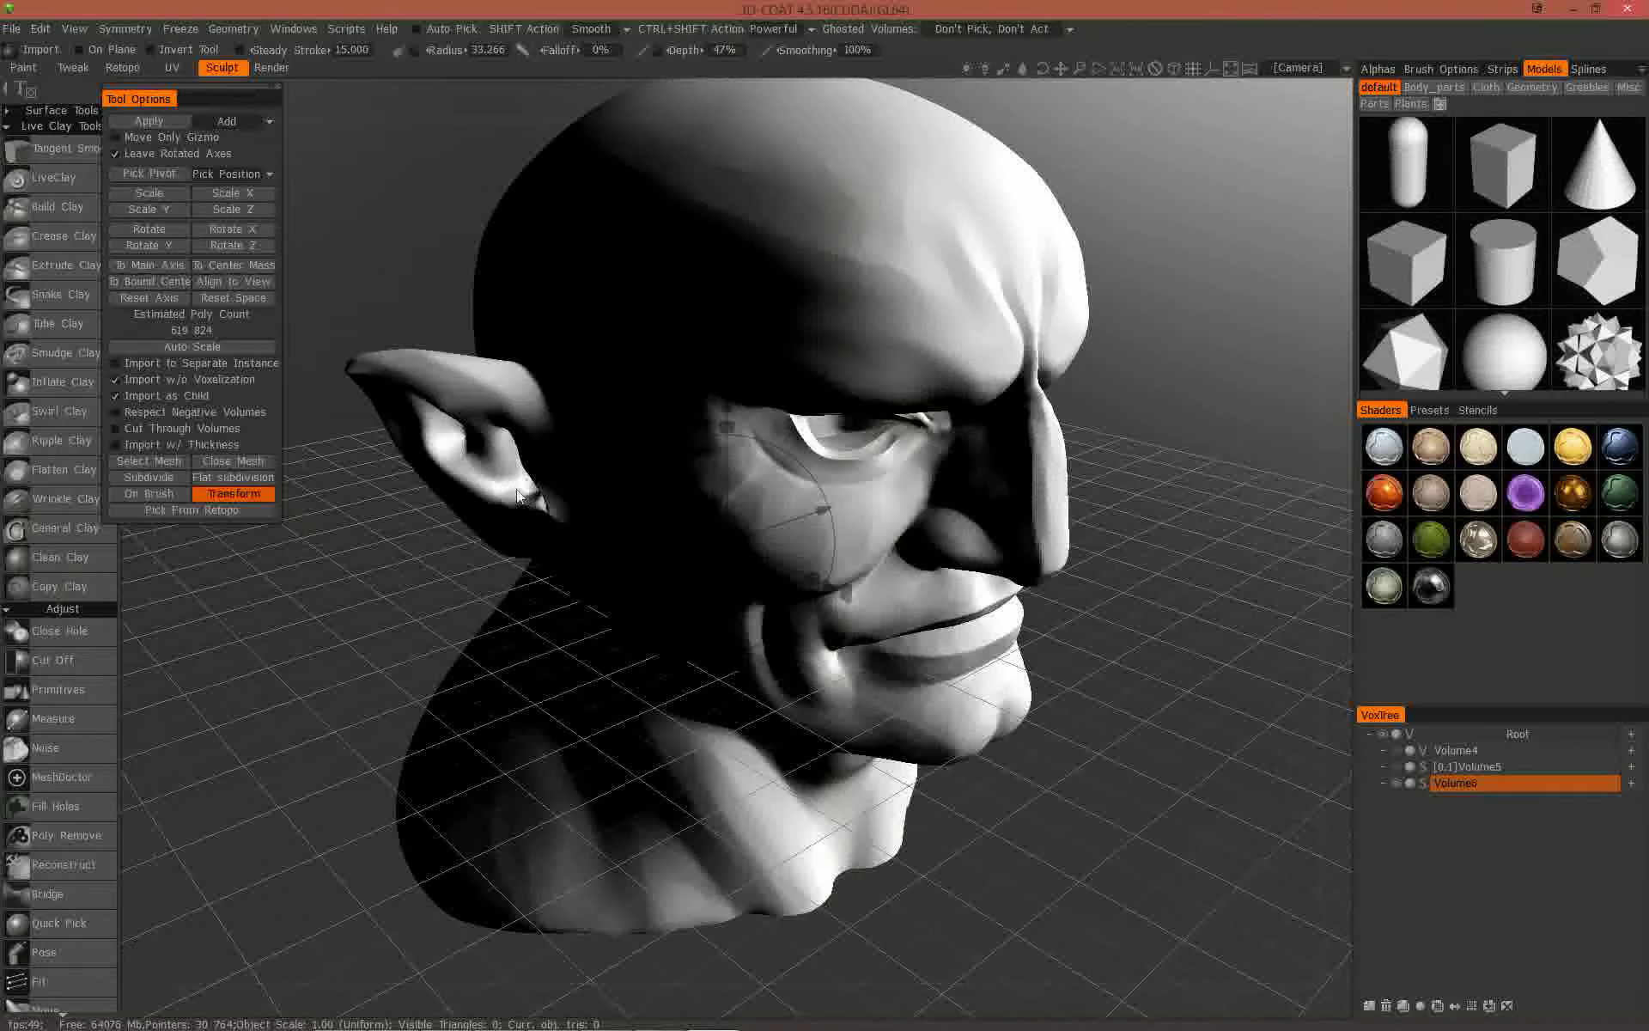
- Enlarge the head further with the uniform scale handle and apply the import without voxelization
{"action": "right_click_drag", "start_coordinate": [770, 612], "coordinate": [574, 574]}
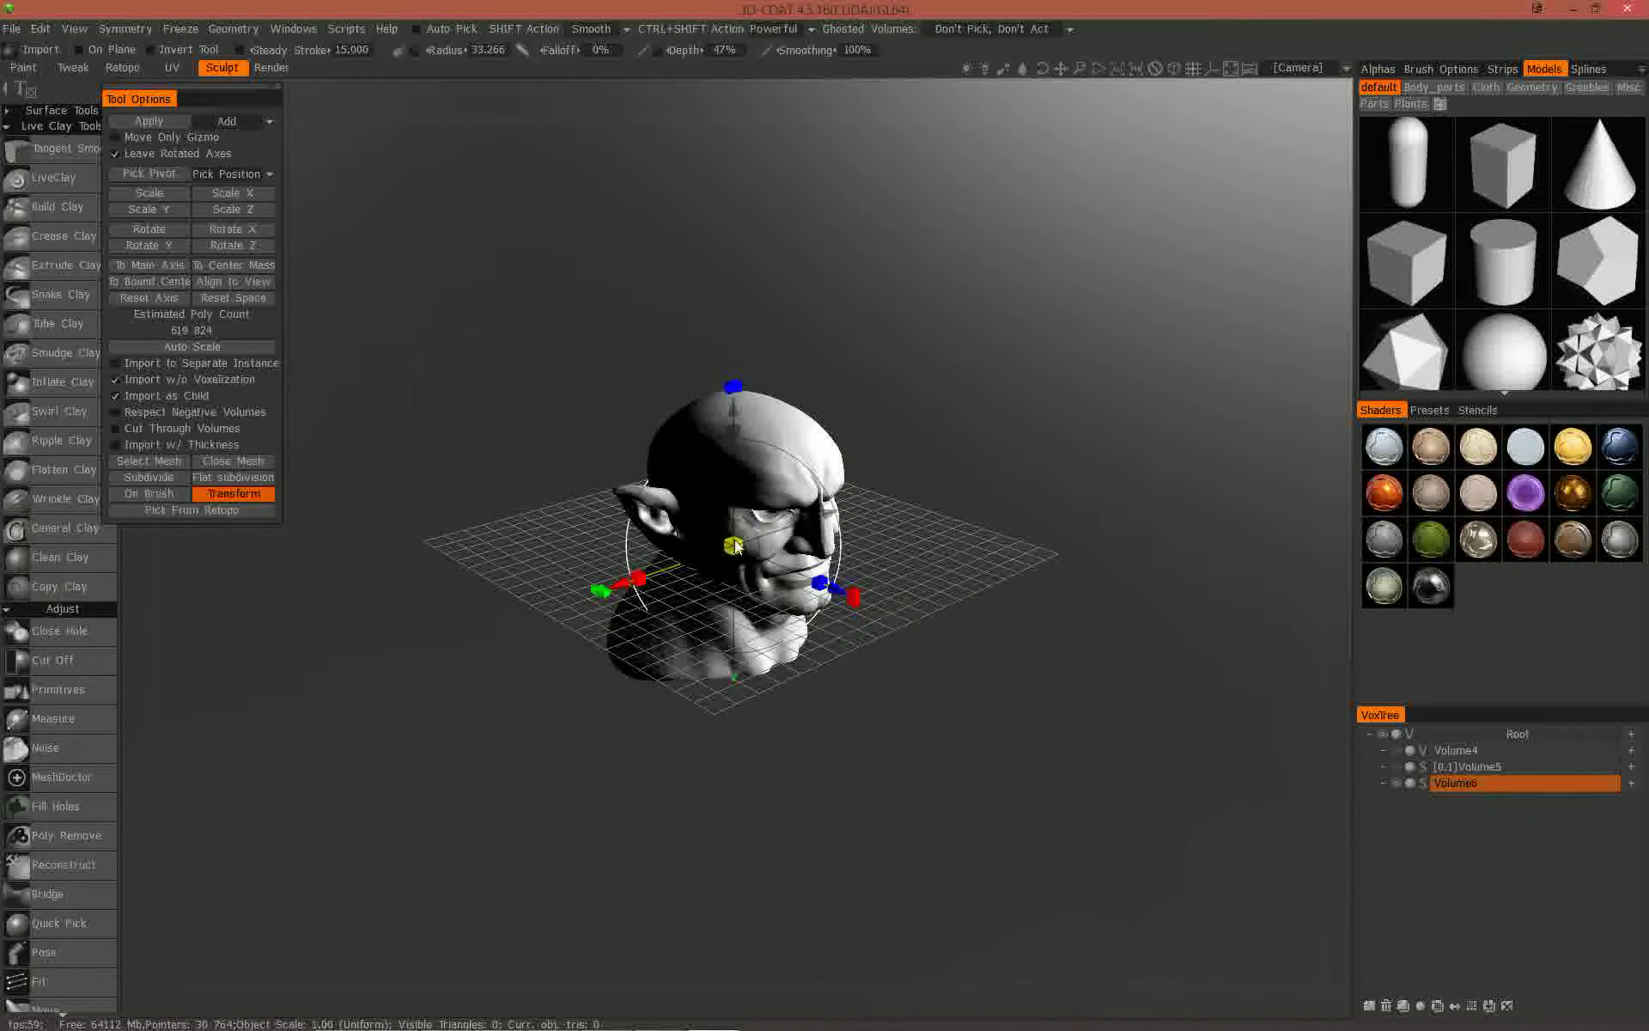
{"action": "left_click_drag", "start_coordinate": [731, 543], "coordinate": [782, 585]}
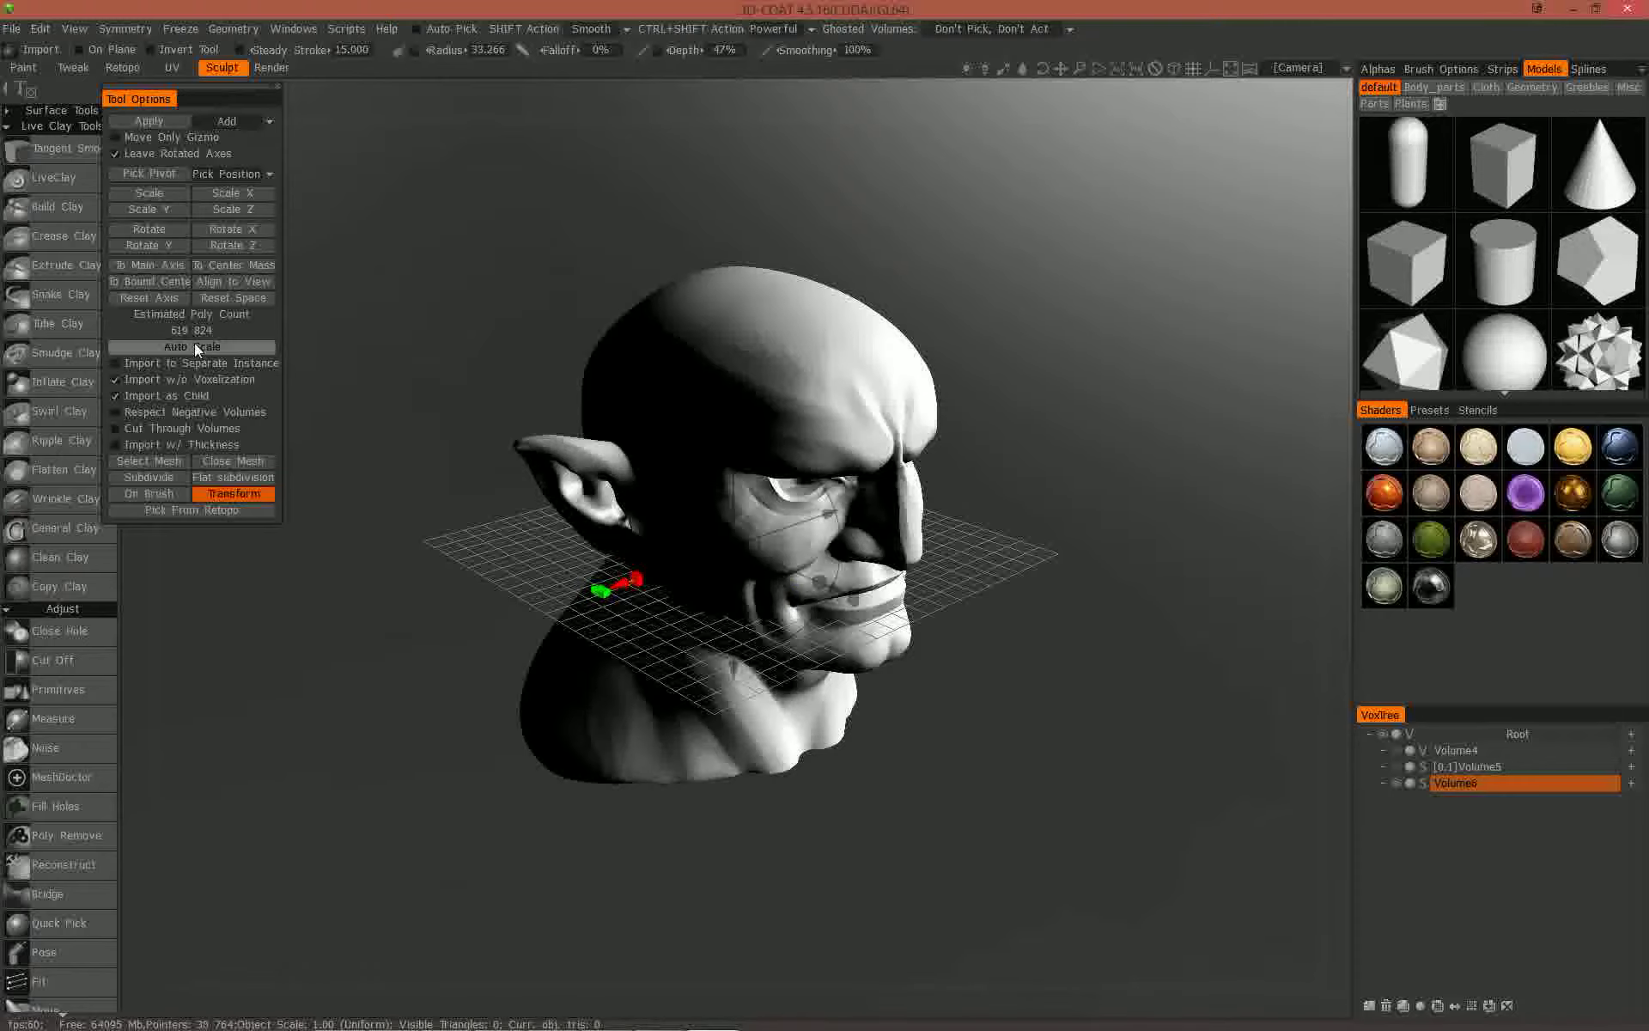
{"action": "left_click", "coordinate": [176, 125]}
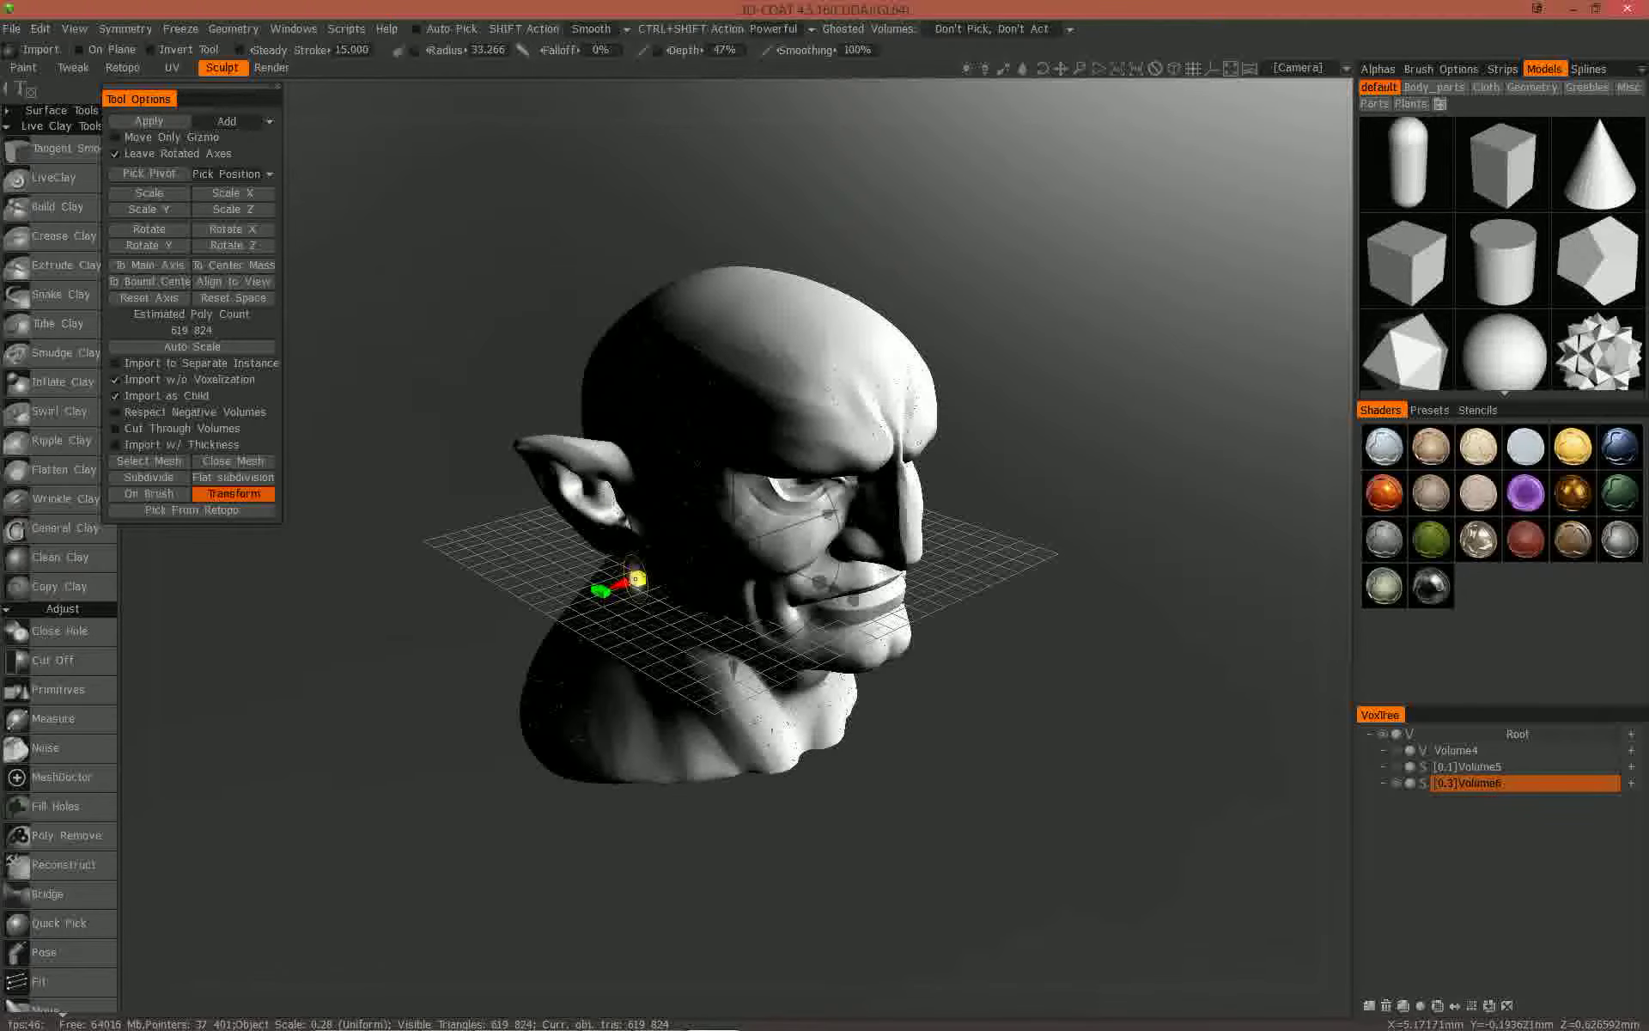
- Move the import preview away from the placed head and sculpt a small bump on the forehead with Swirl Clay
{"action": "left_click_drag", "start_coordinate": [617, 586], "coordinate": [1074, 543]}
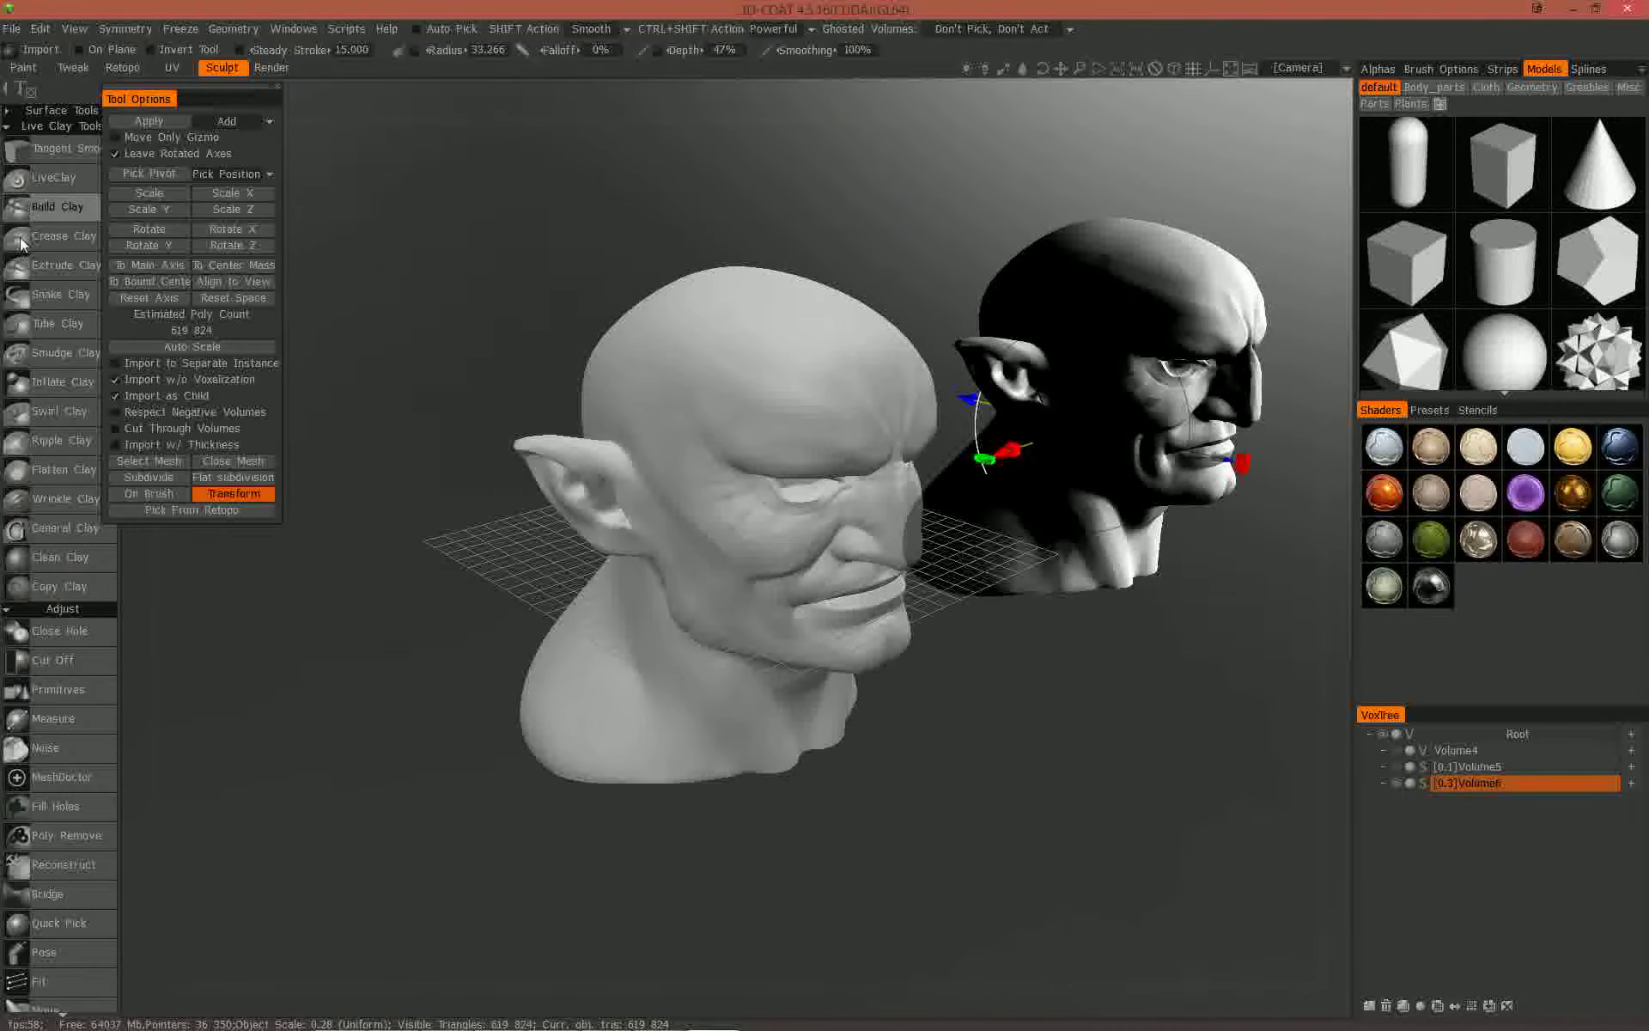
{"action": "left_click", "coordinate": [19, 419]}
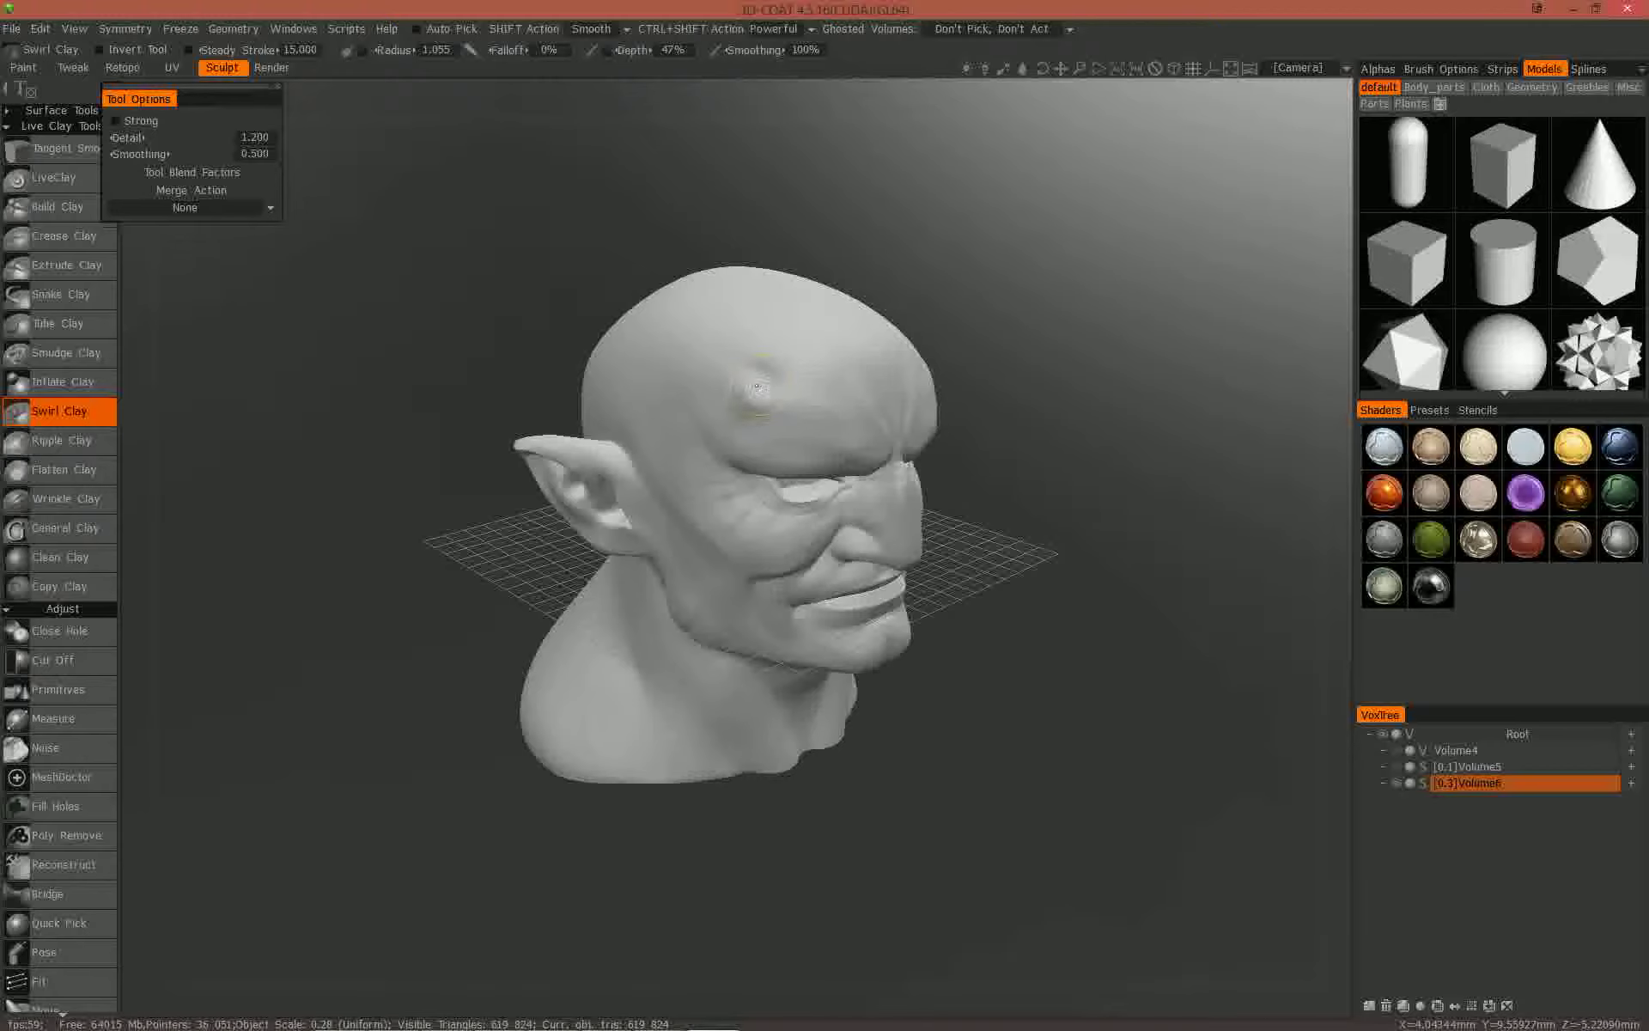
{"action": "left_click_drag", "start_coordinate": [757, 387], "coordinate": [750, 391]}
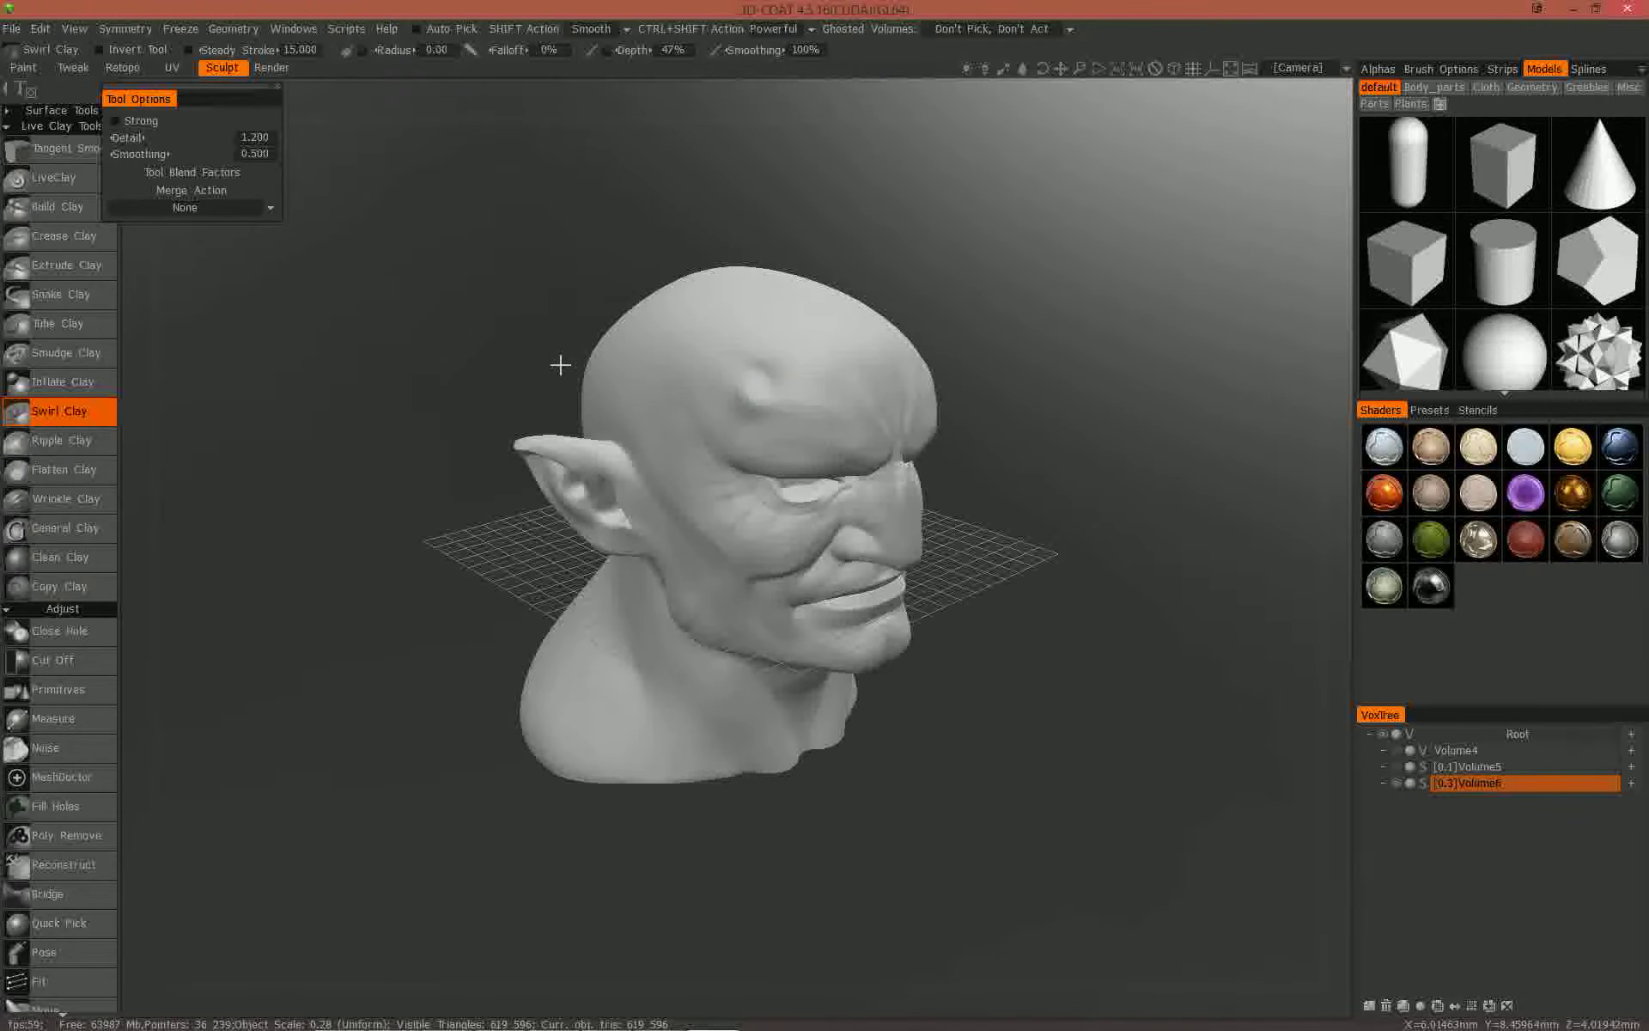
{"action": "mouse_move", "coordinate": [560, 366]}
{"action": "left_mouse_down"}
{"action": "mouse_move", "coordinate": [449, 368]}
{"action": "mouse_move", "coordinate": [533, 353]}
{"action": "mouse_move", "coordinate": [552, 309]}
{"action": "mouse_move", "coordinate": [555, 369]}
{"action": "left_mouse_up"}
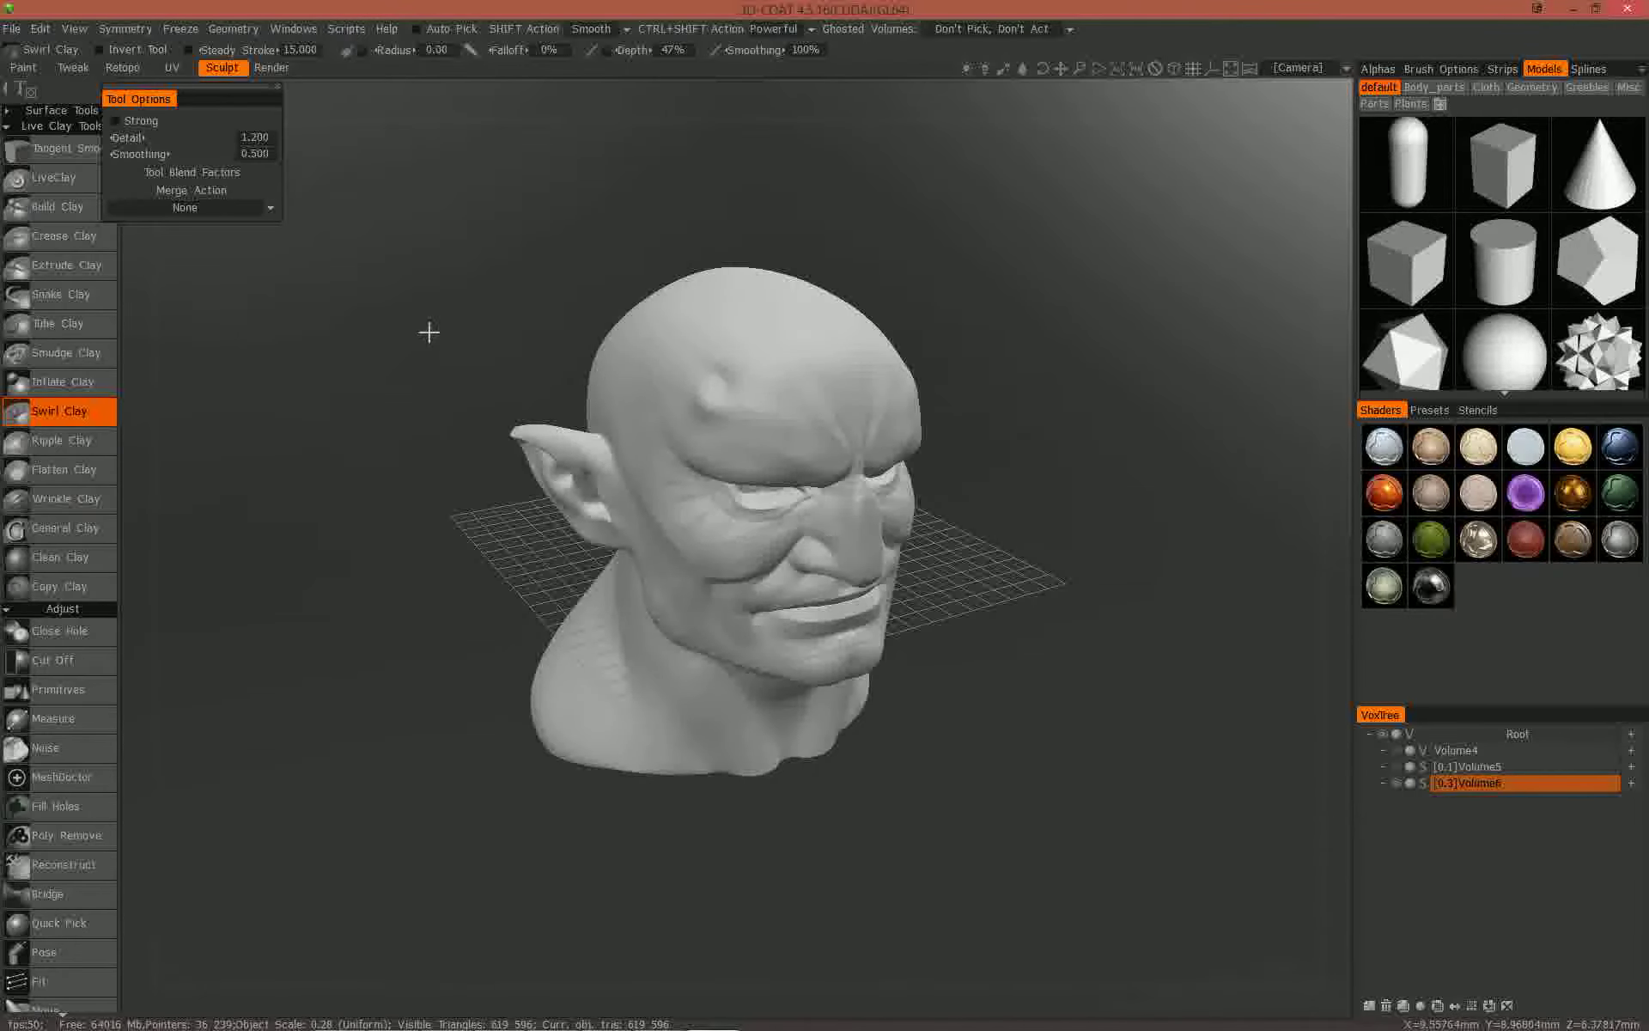
{"action": "left_click_drag", "start_coordinate": [426, 335], "coordinate": [527, 350]}
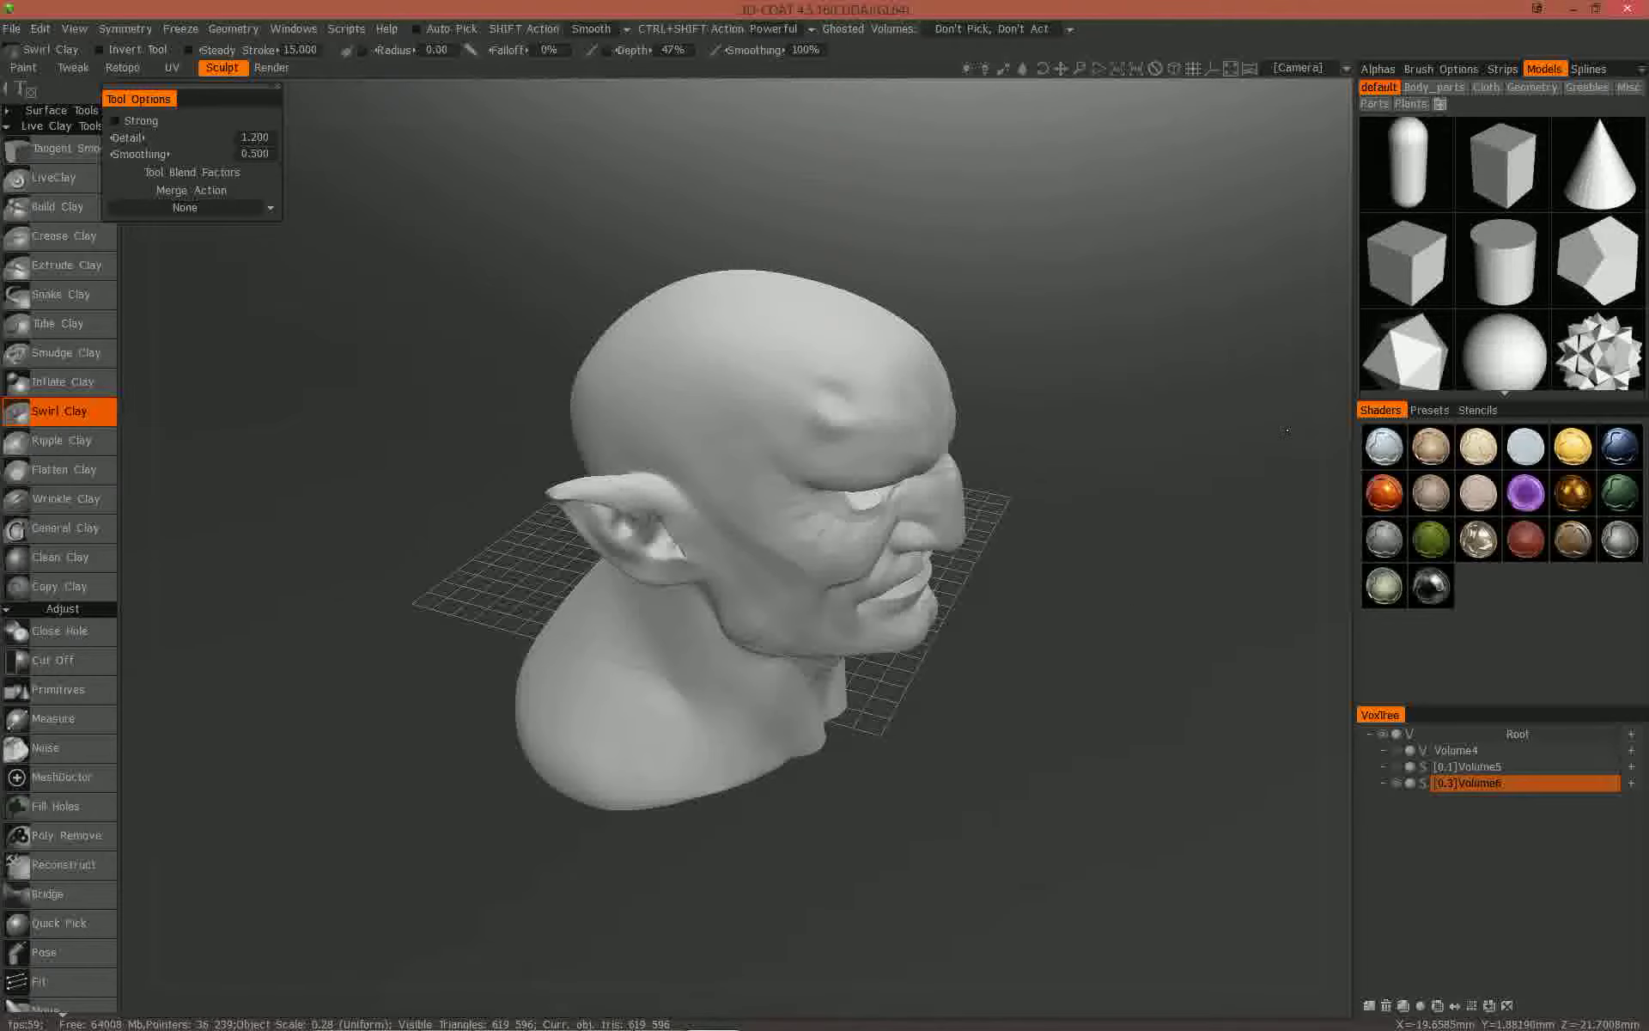
- Add another empty volume under Root, hide the head's volume and make the new volume active
{"action": "left_click", "coordinate": [1632, 736]}
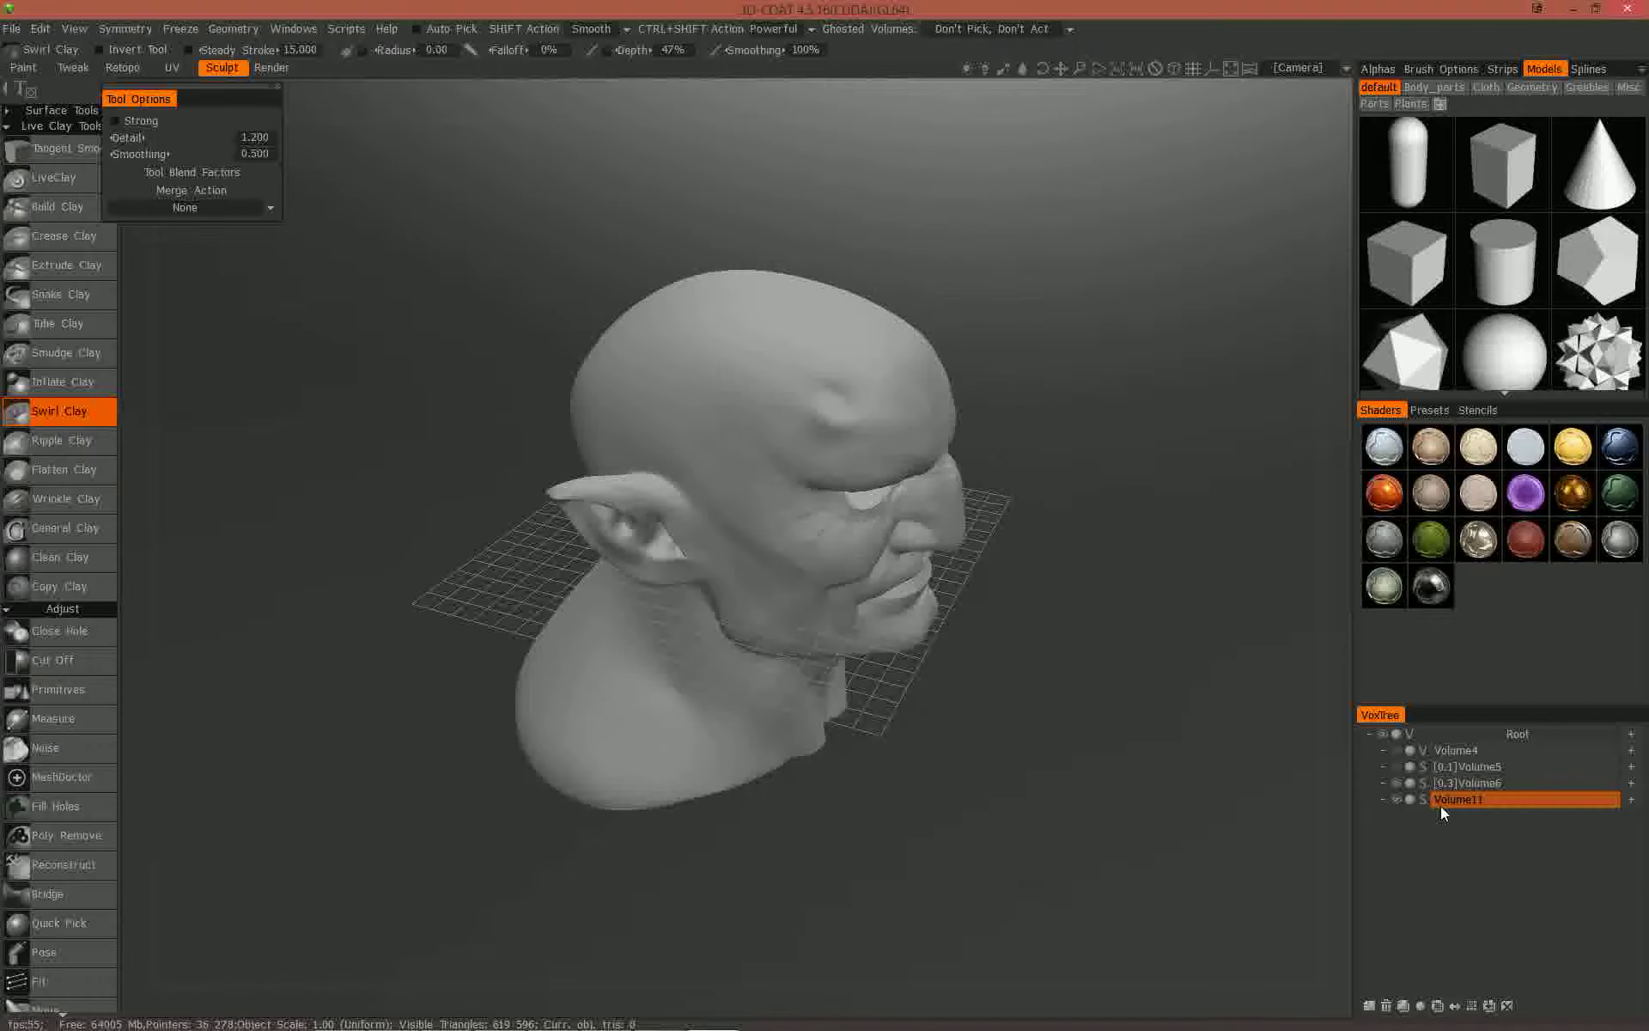
{"action": "left_click", "coordinate": [1395, 784]}
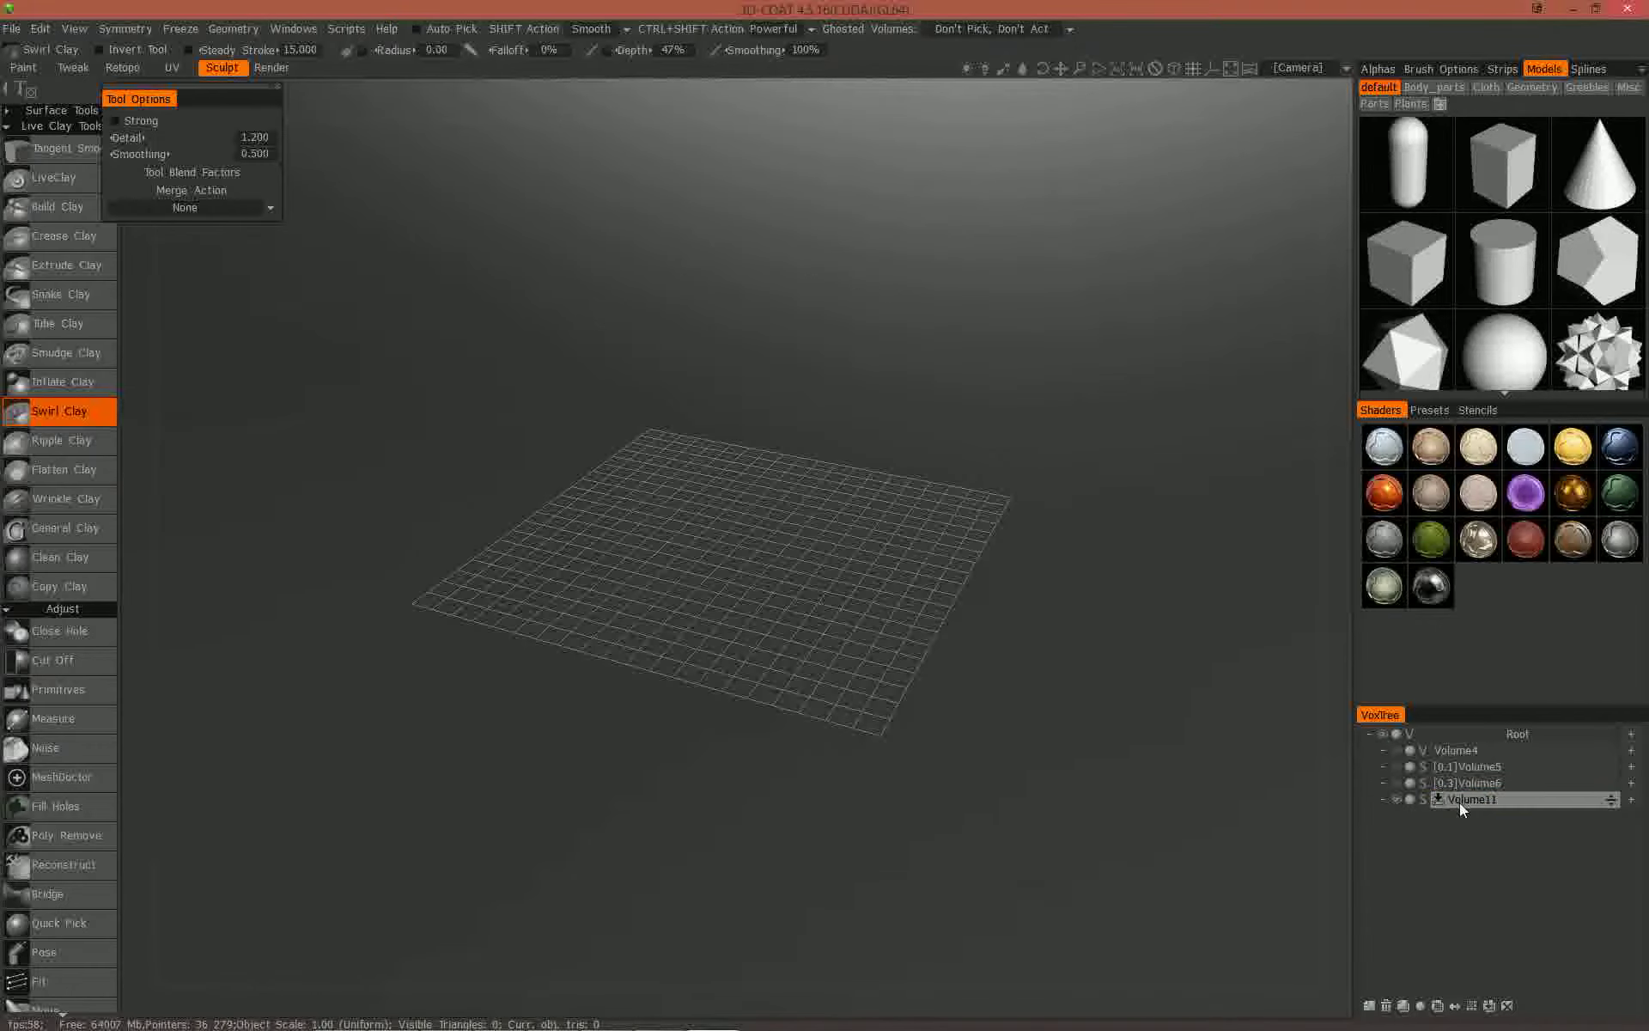
{"action": "left_click", "coordinate": [1460, 801]}
- Show the spiked ball and sphere volumes one after the other, hiding each again
{"action": "left_click", "coordinate": [1397, 767]}
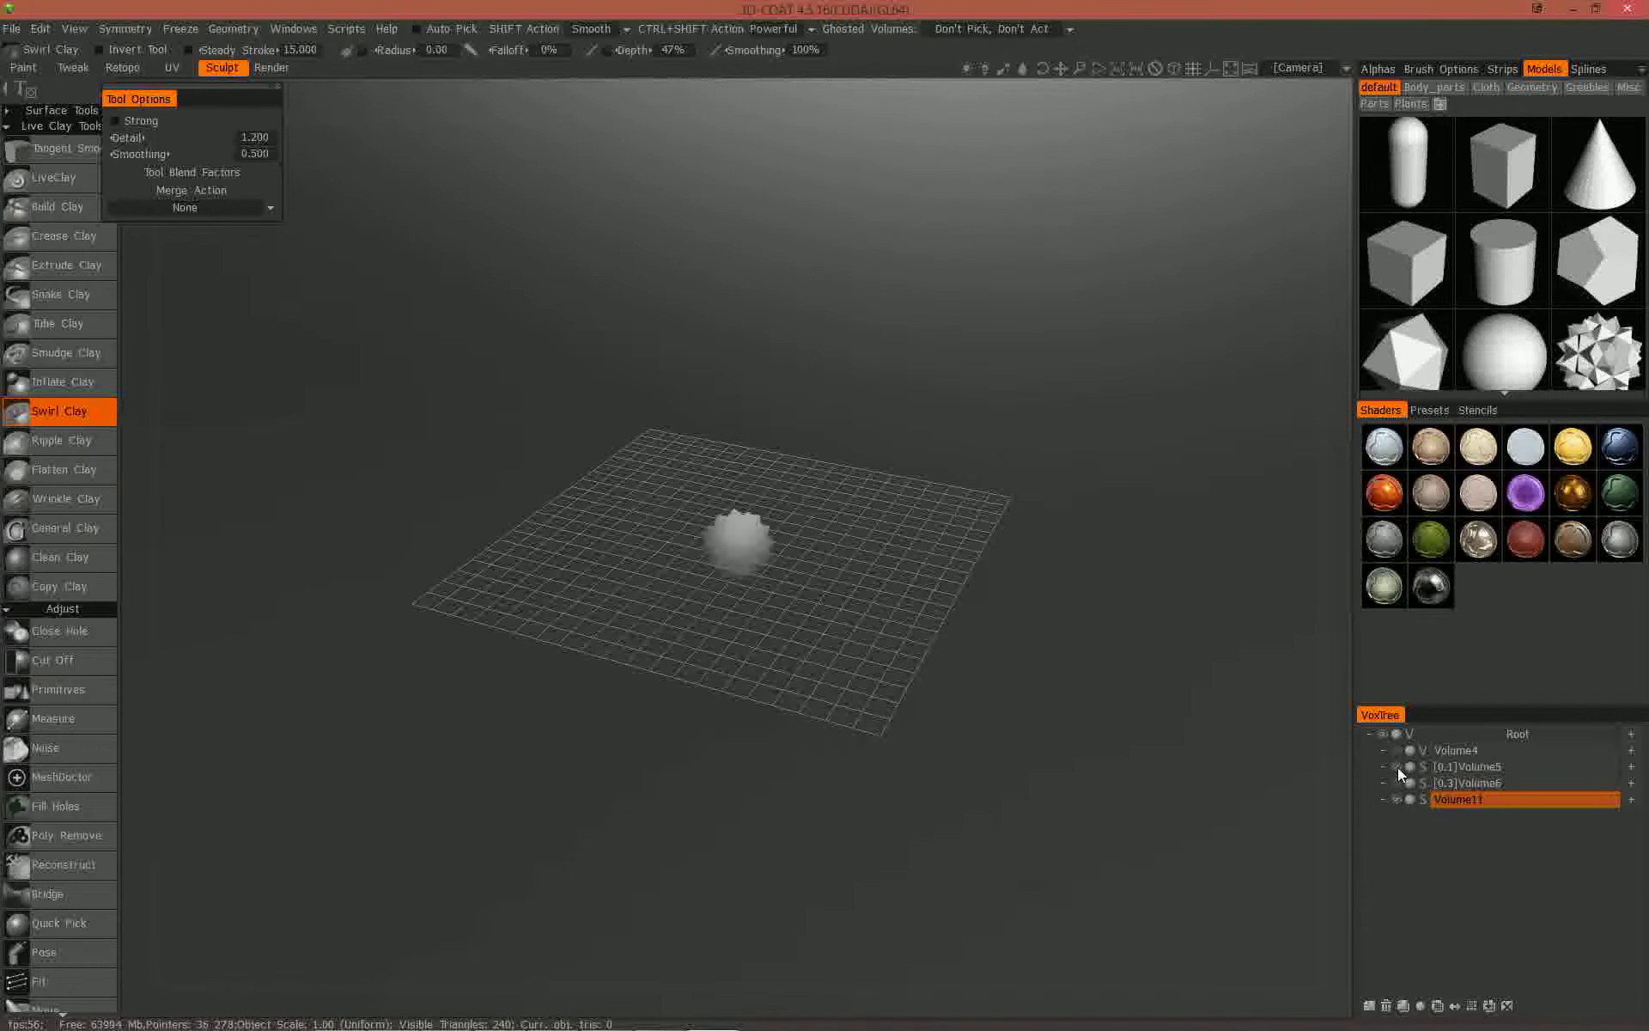
{"action": "left_click", "coordinate": [1398, 766]}
{"action": "left_click", "coordinate": [1396, 750]}
{"action": "left_click", "coordinate": [1396, 750]}
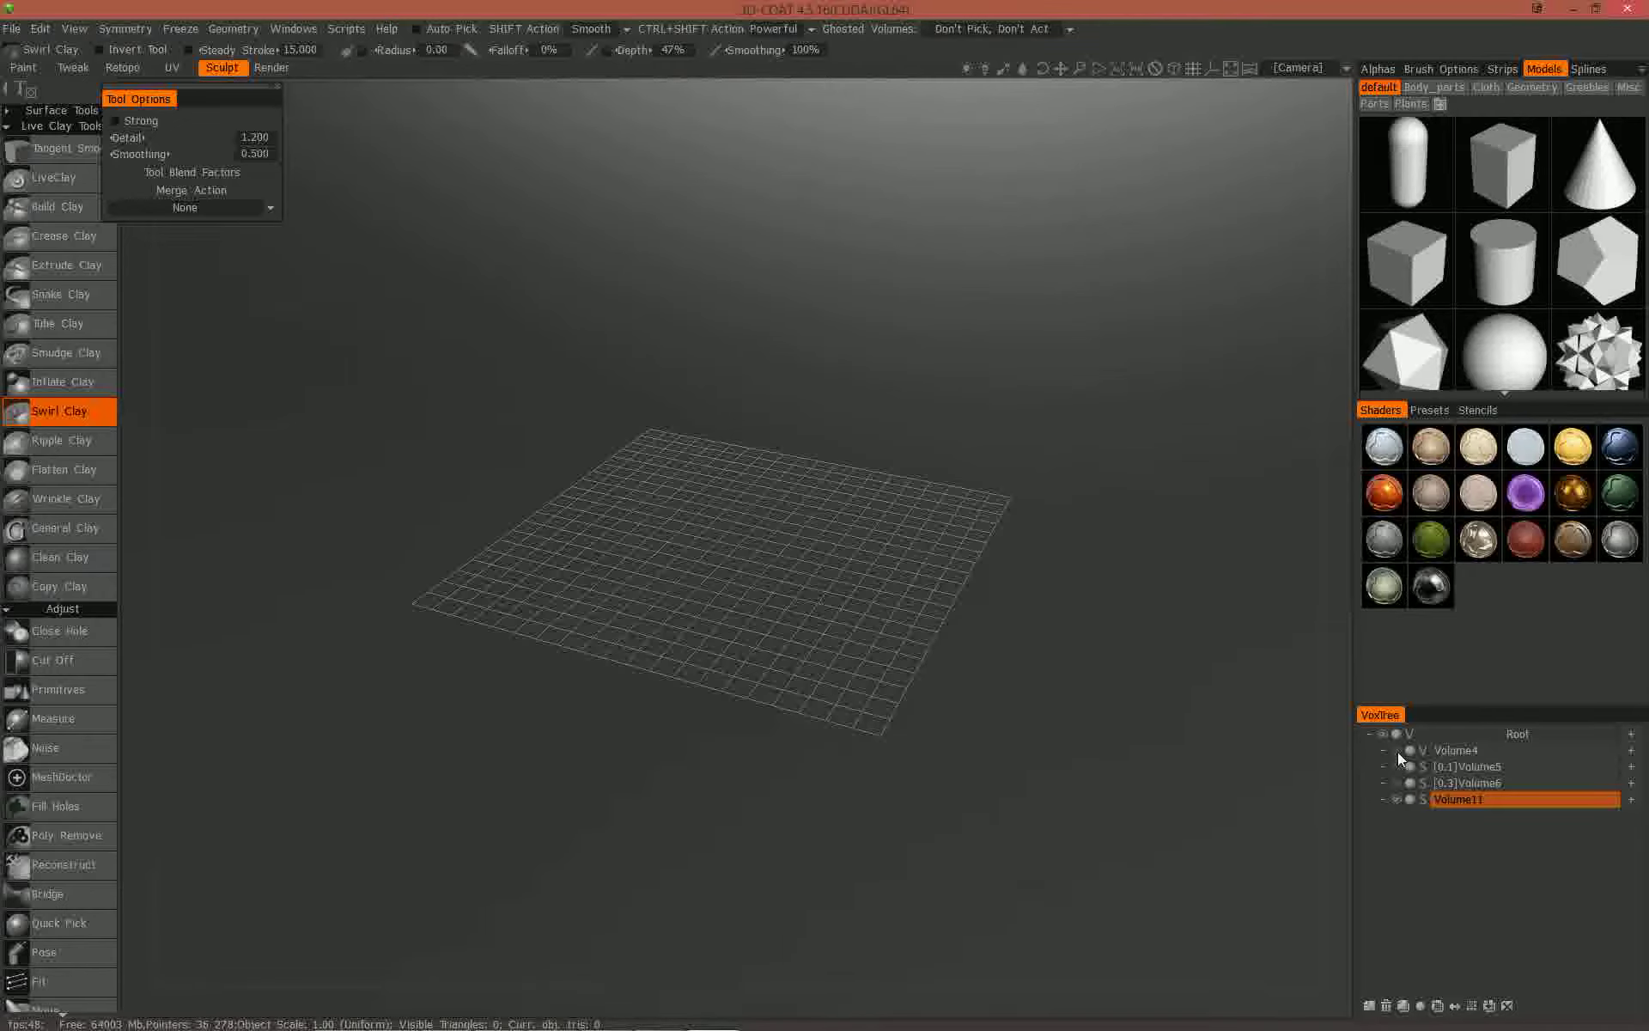
- Import the object file head01.OBJ from the recently used Test2 folder into the empty active volume
{"action": "right_click", "coordinate": [1451, 801]}
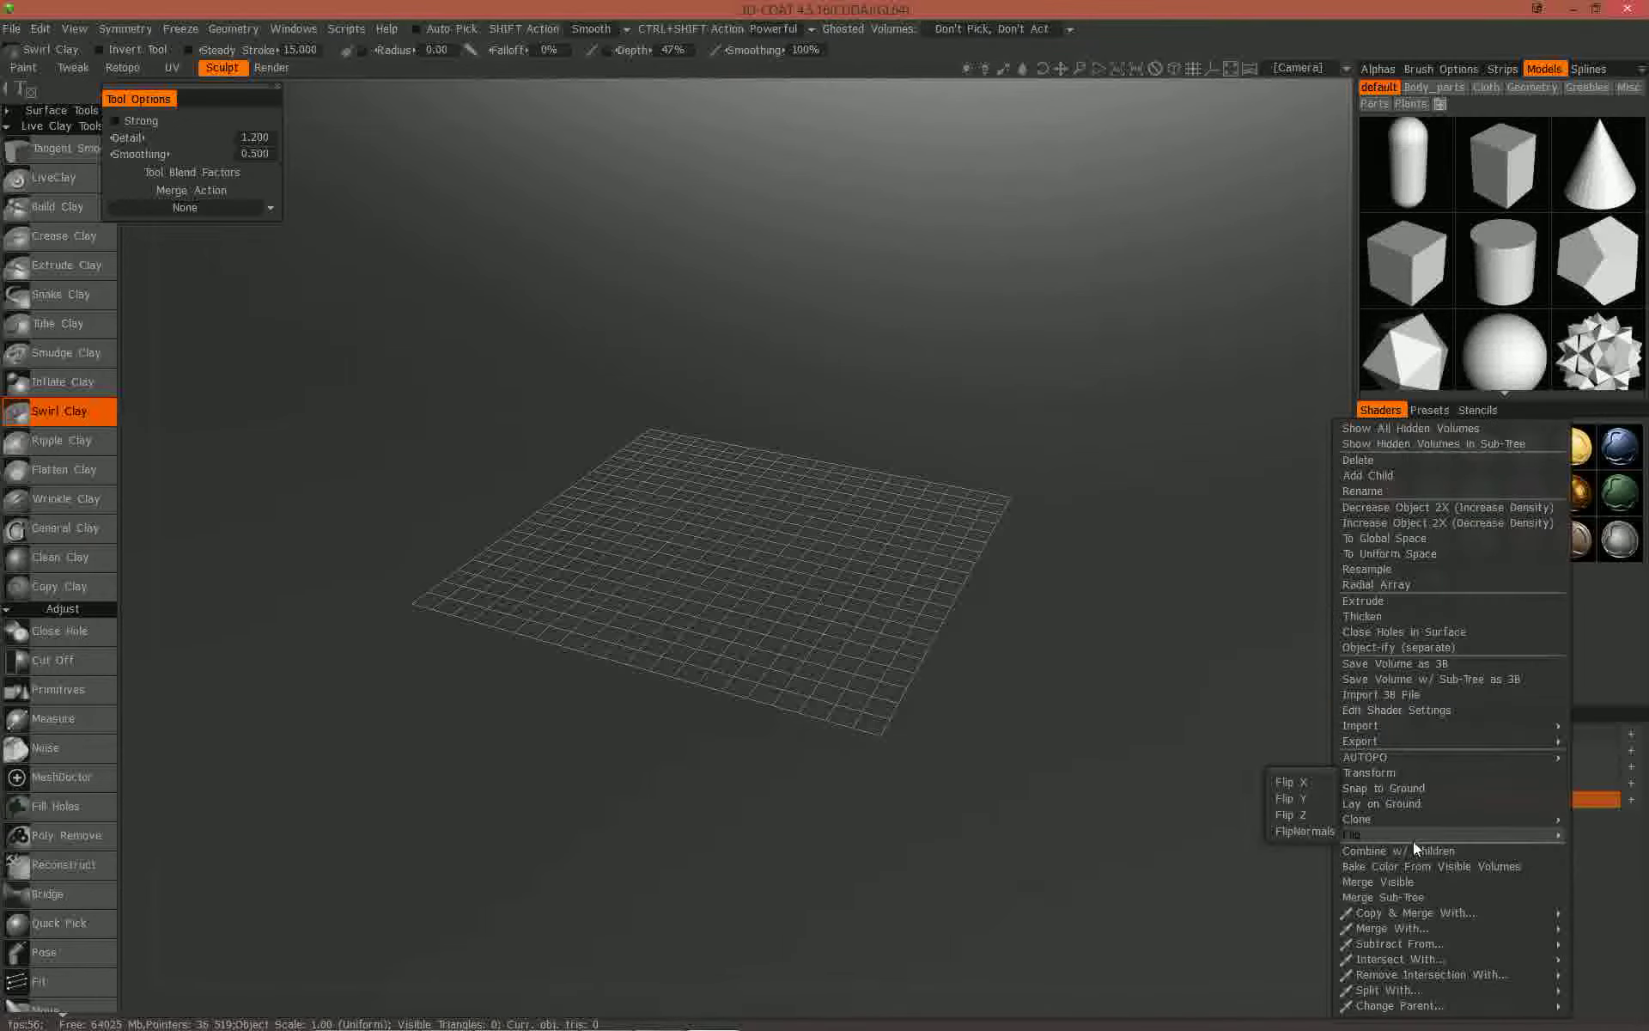
{"action": "mouse_move", "coordinate": [1388, 727]}
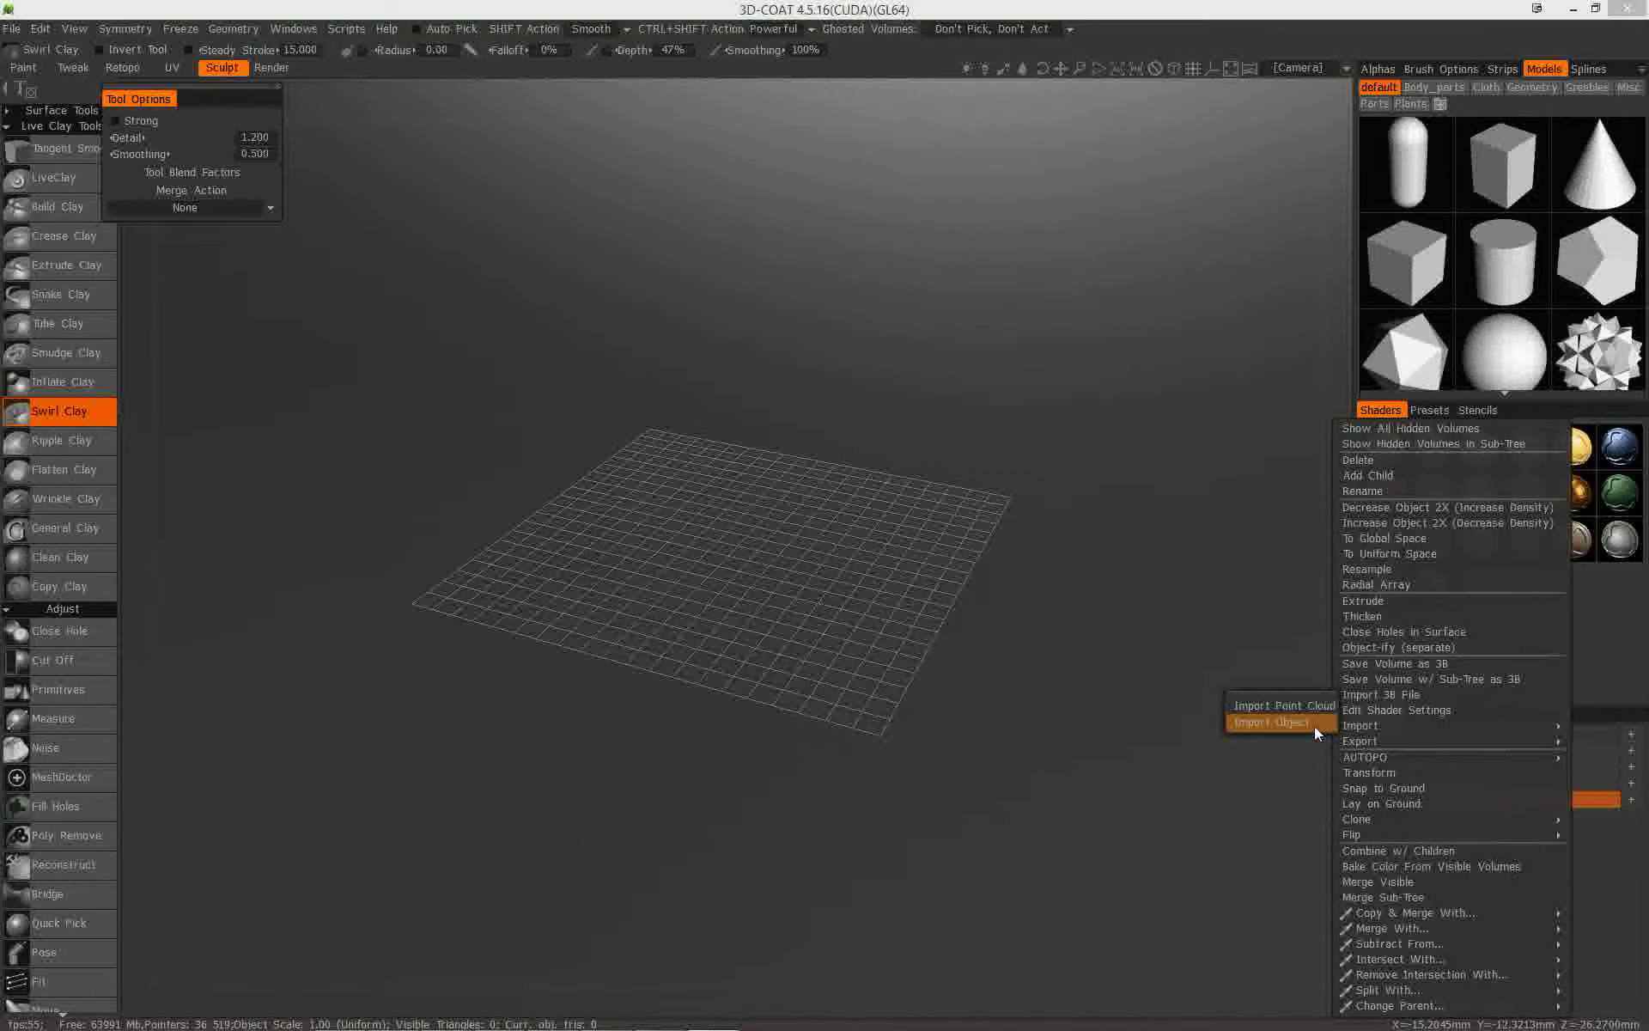
{"action": "left_click", "coordinate": [1314, 724]}
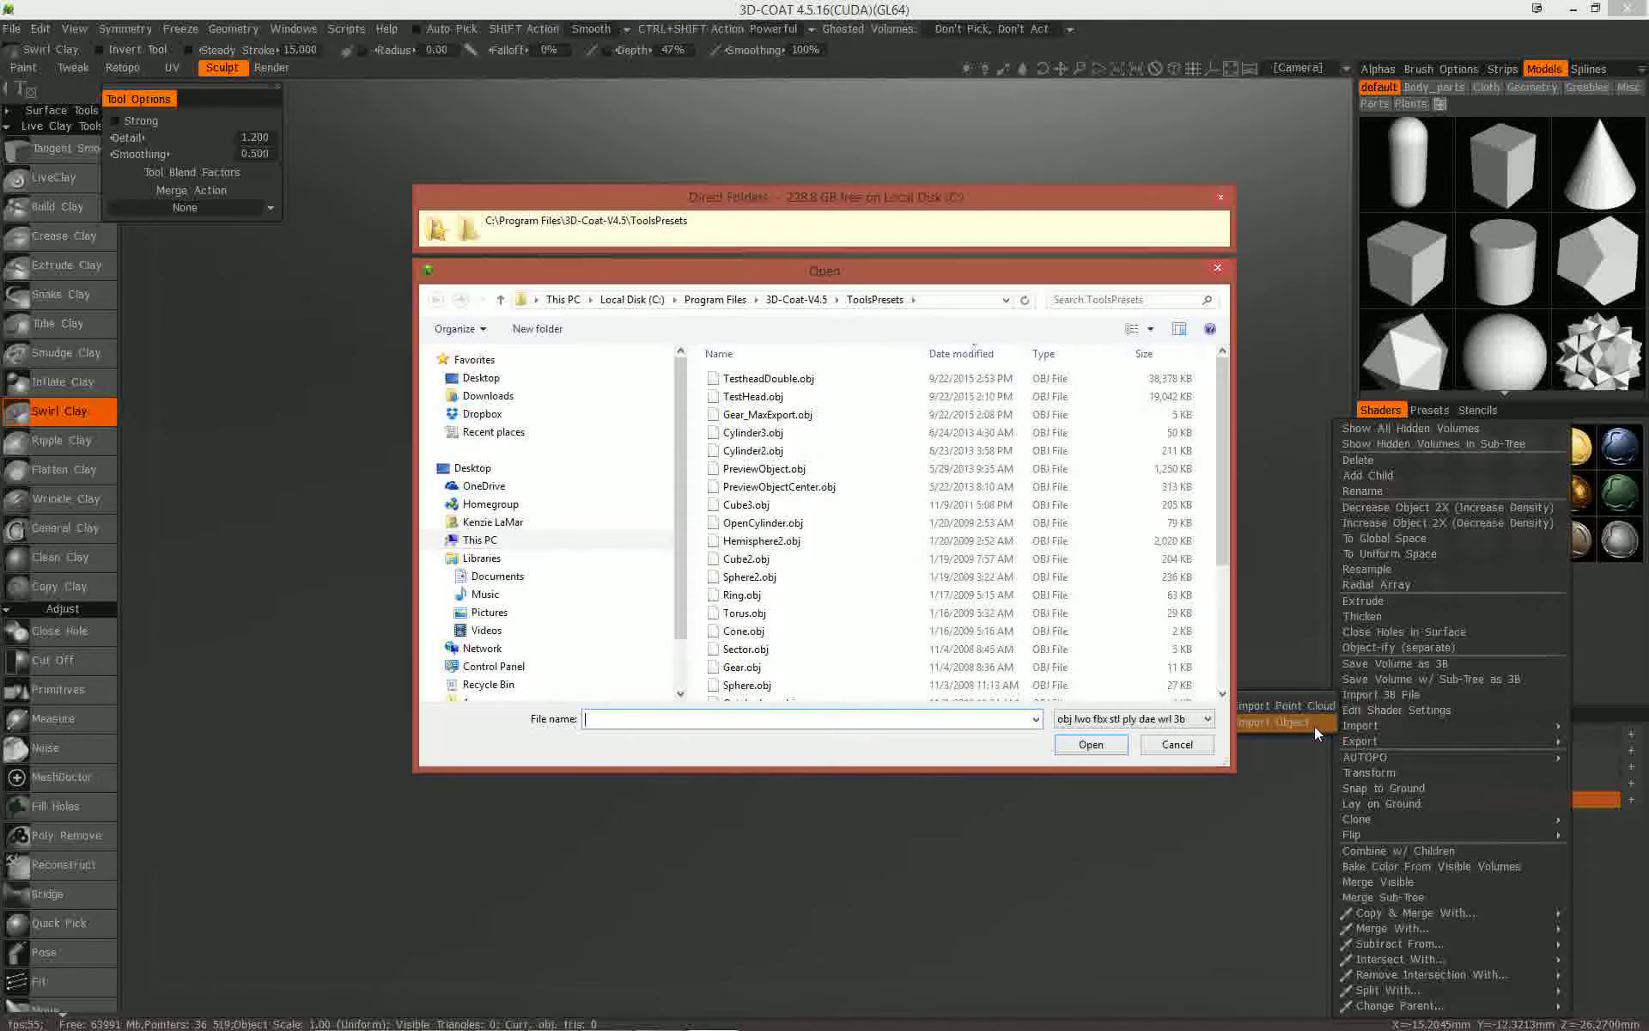
{"action": "middle_click", "coordinate": [795, 448]}
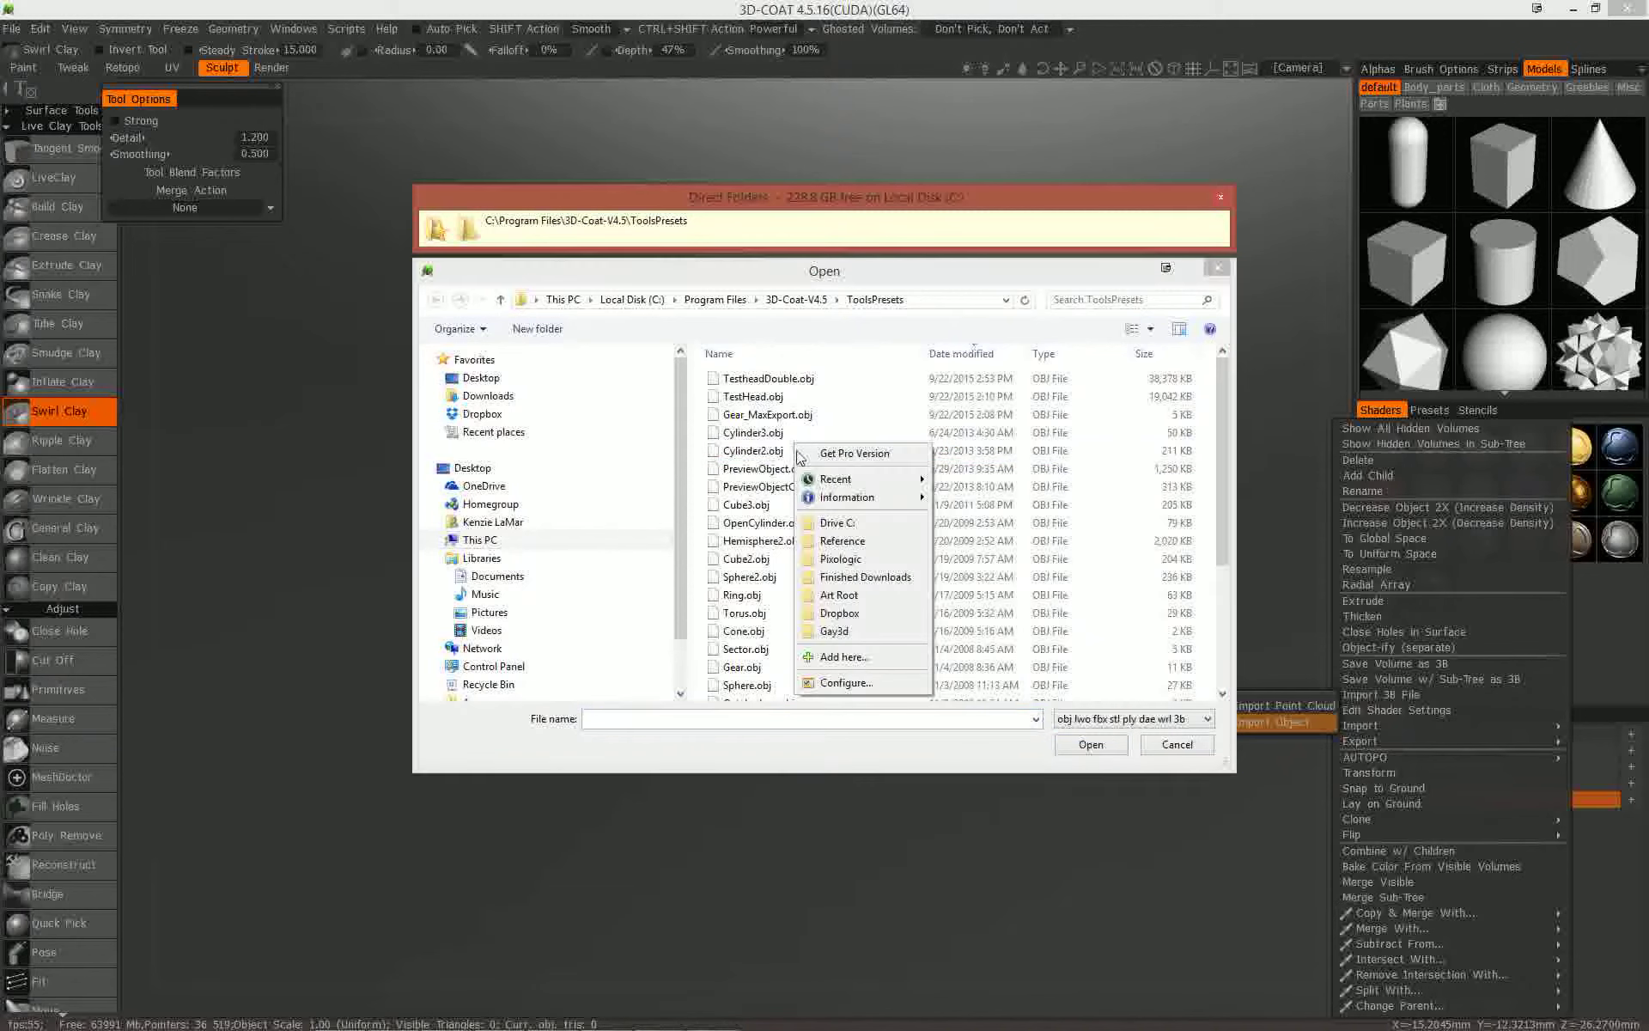
{"action": "mouse_move", "coordinate": [838, 478]}
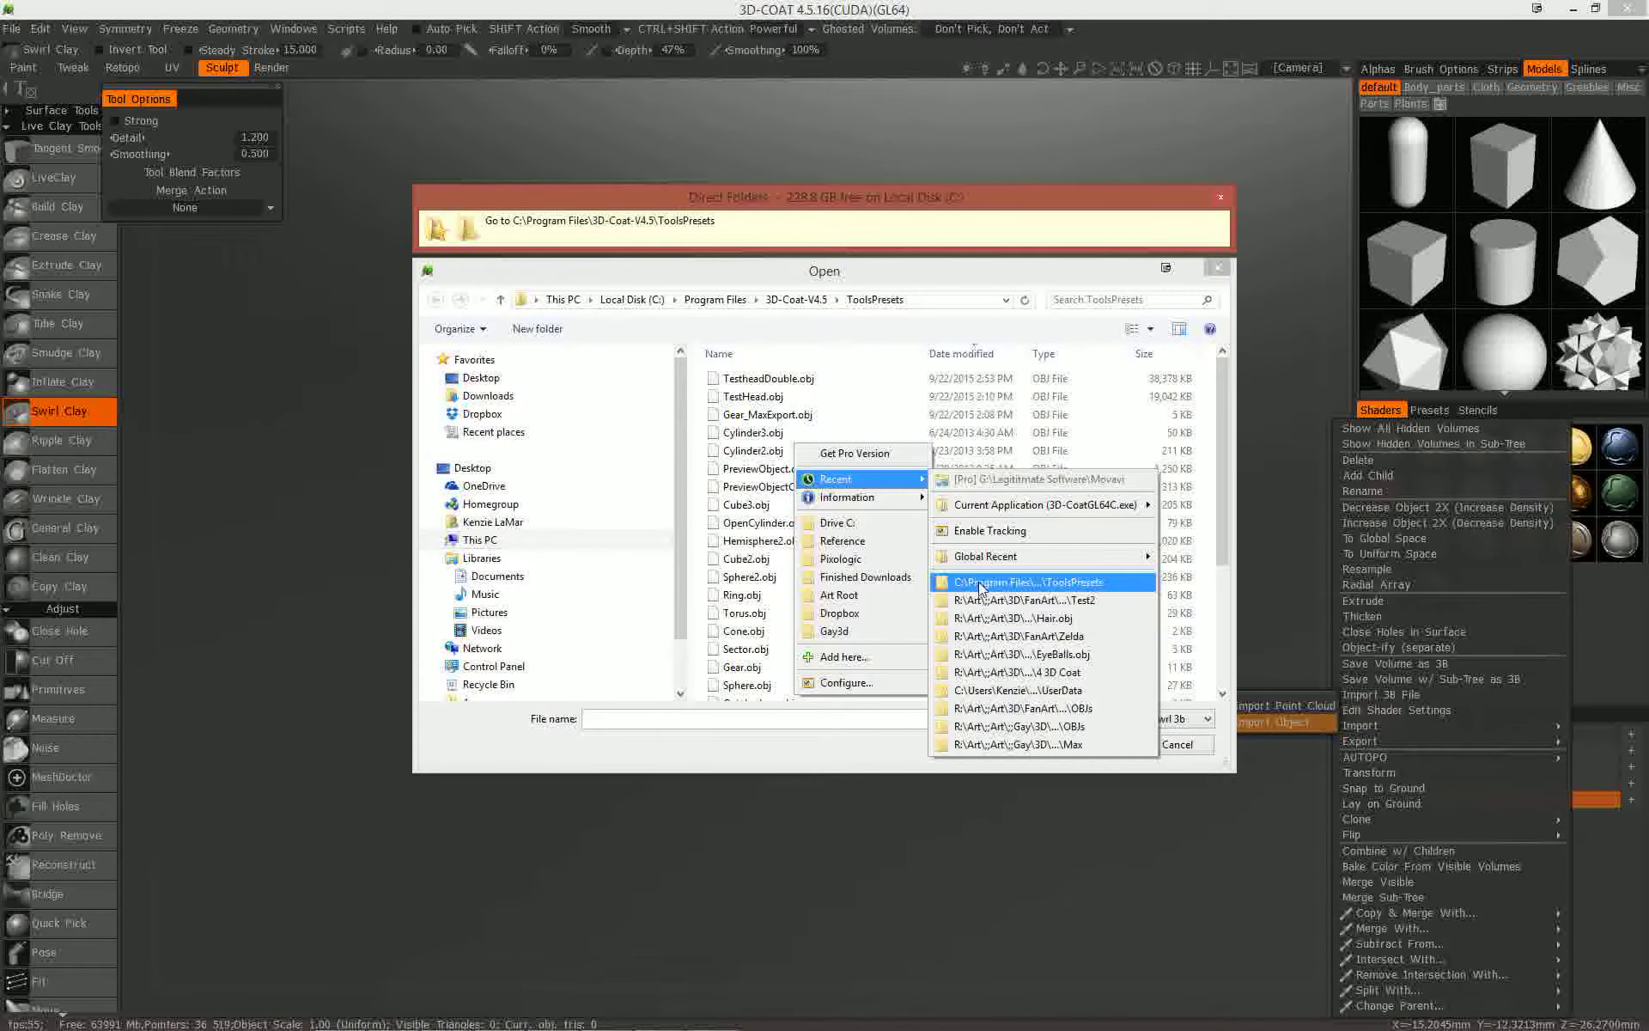
{"action": "left_click", "coordinate": [999, 601]}
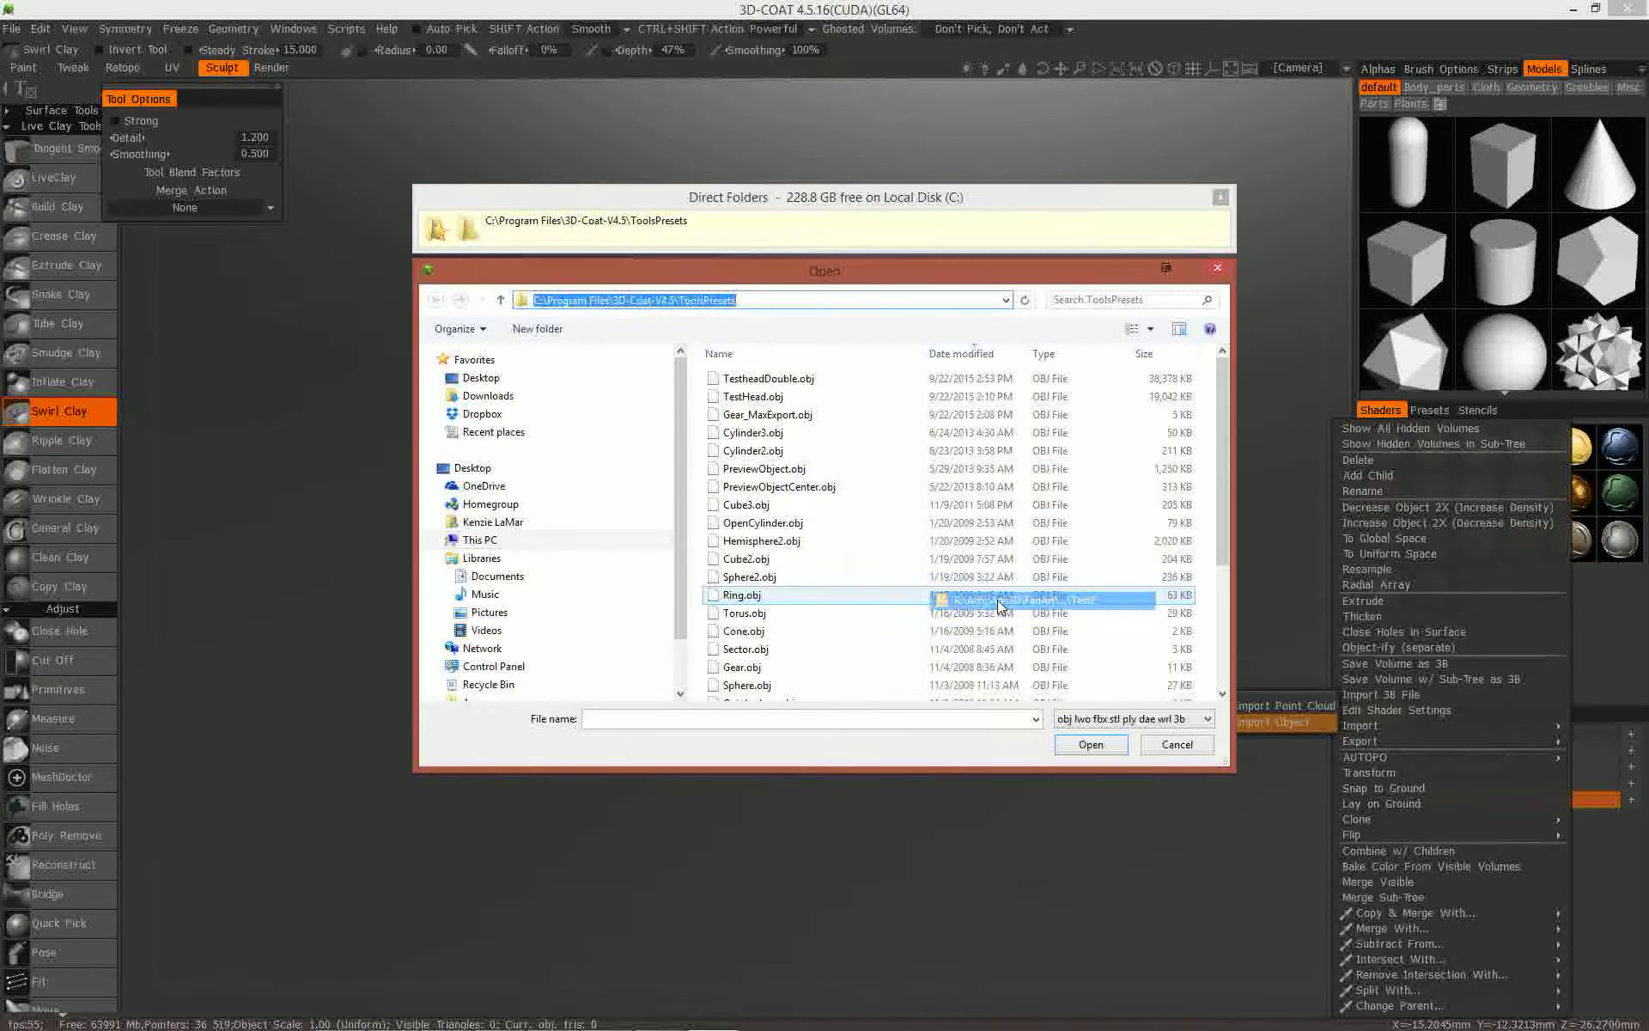
{"action": "left_click", "coordinate": [739, 434]}
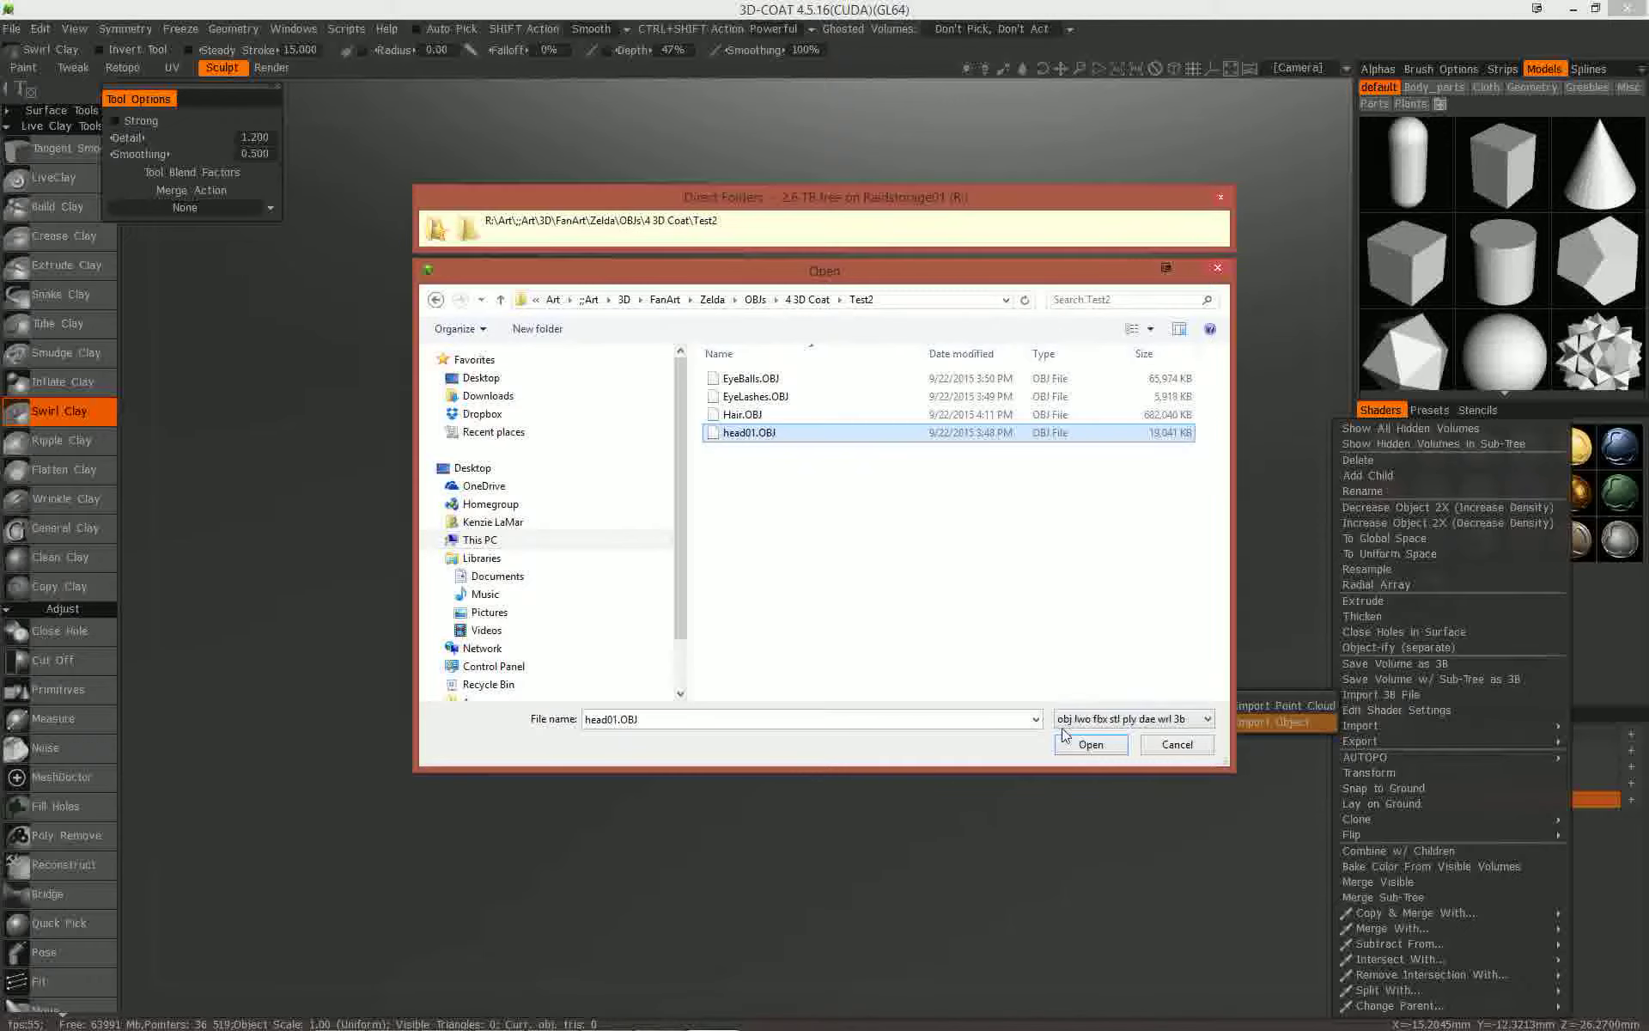
{"action": "left_click", "coordinate": [1091, 746]}
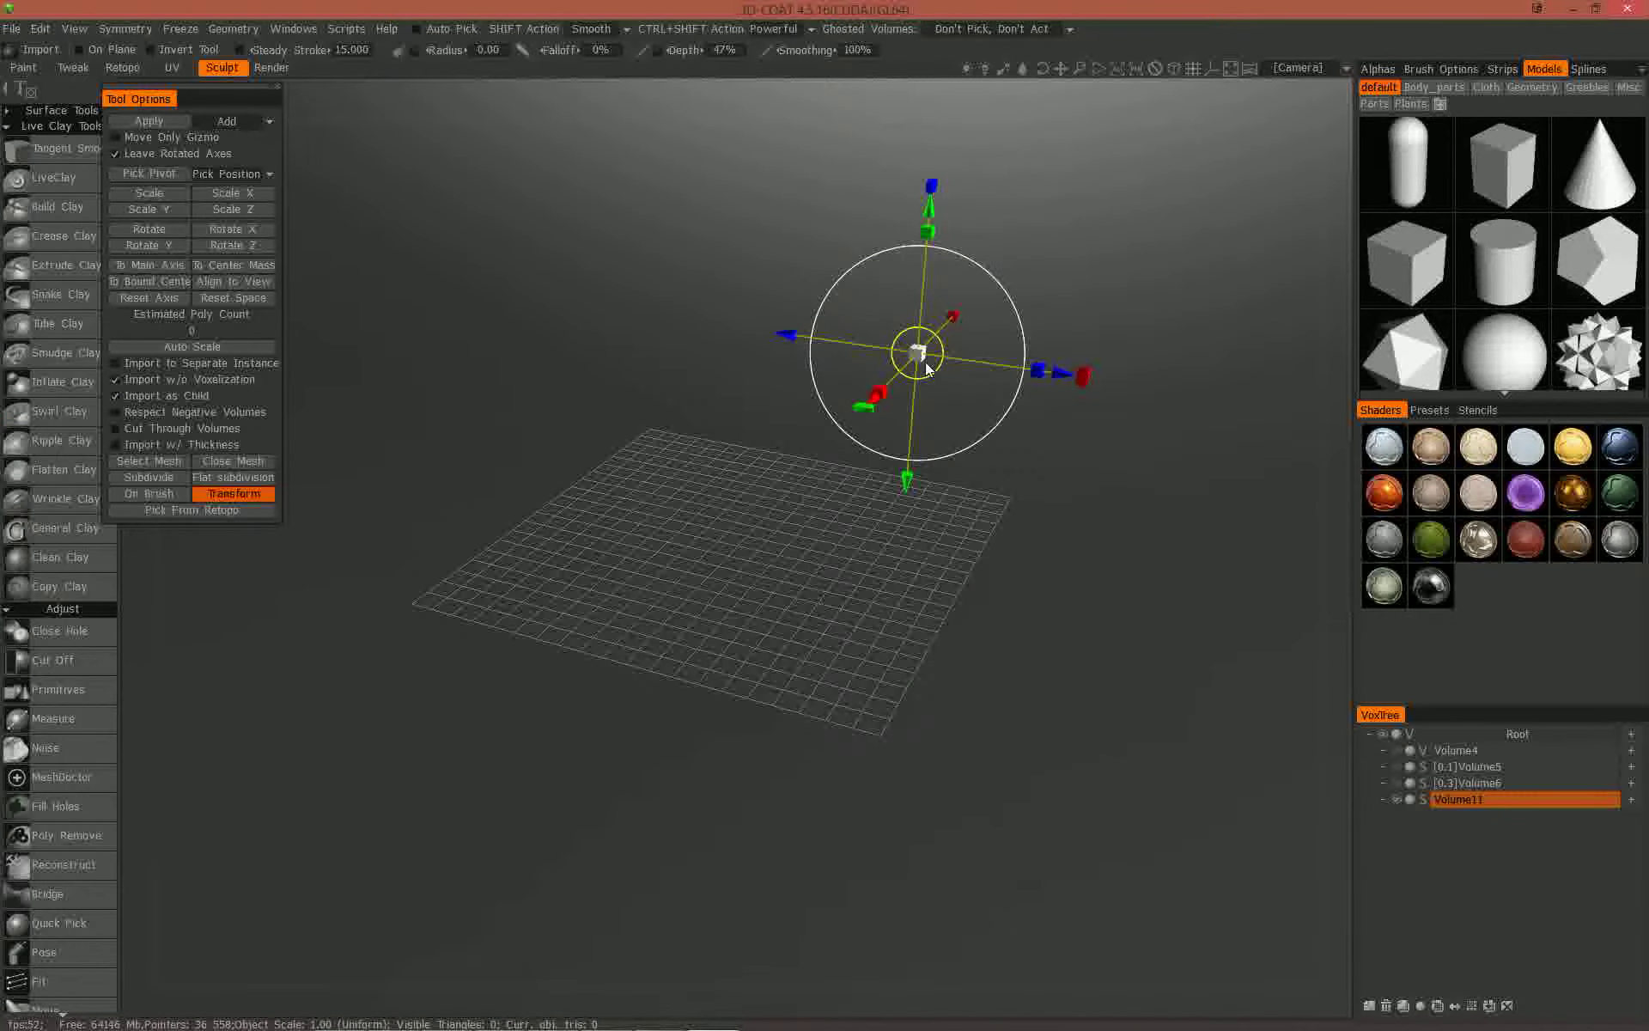
- Try to enlarge the import and move it over the grid's centre, swap it for the icosahedron model and switch to LiveClay
{"action": "left_click_drag", "start_coordinate": [920, 356], "coordinate": [1061, 400]}
{"action": "left_click_drag", "start_coordinate": [926, 358], "coordinate": [1027, 399]}
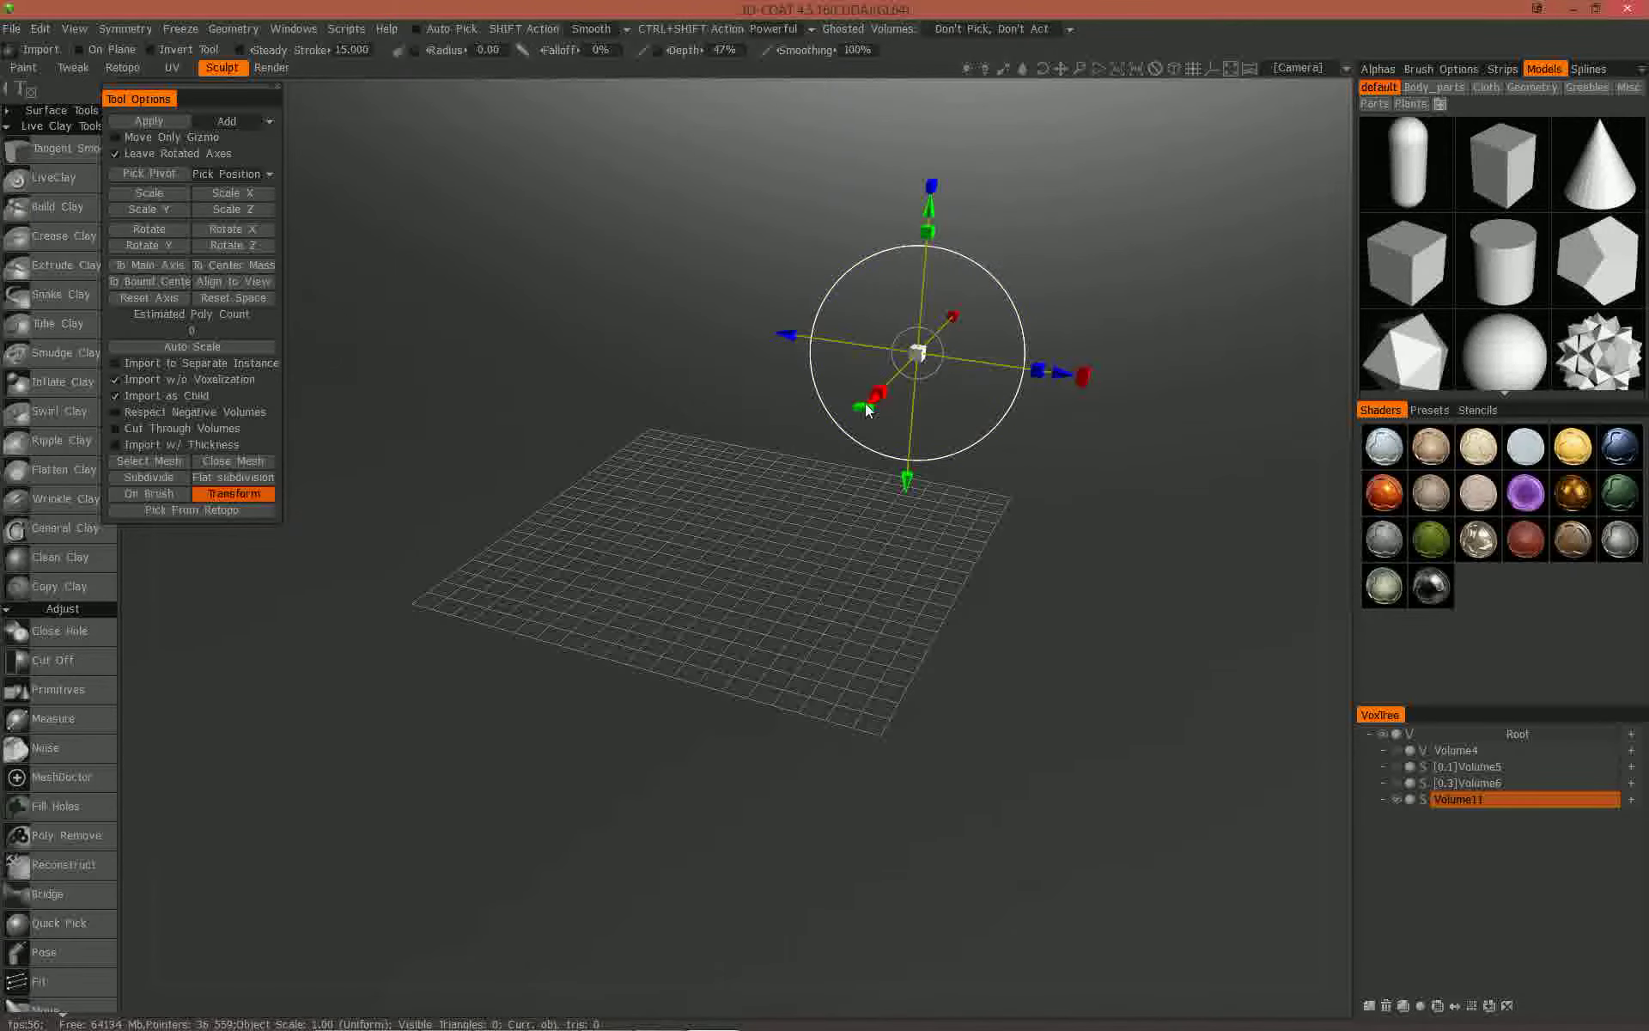
{"action": "left_click_drag", "start_coordinate": [866, 407], "coordinate": [662, 653]}
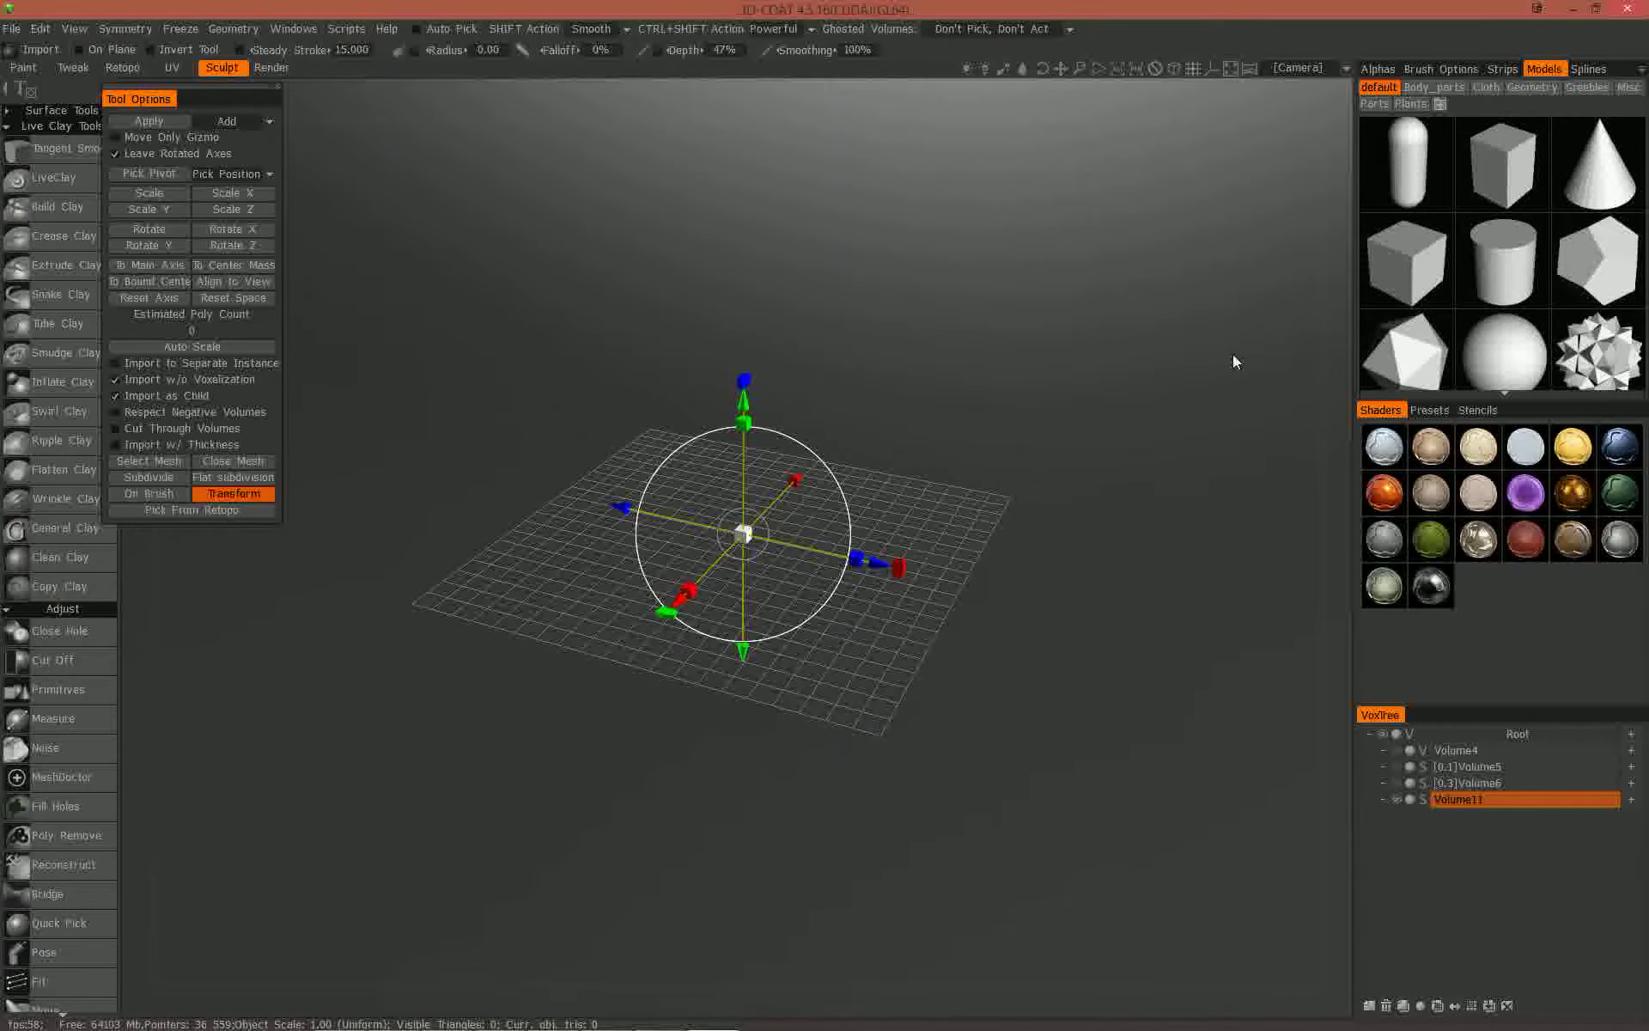
{"action": "left_click", "coordinate": [1402, 356]}
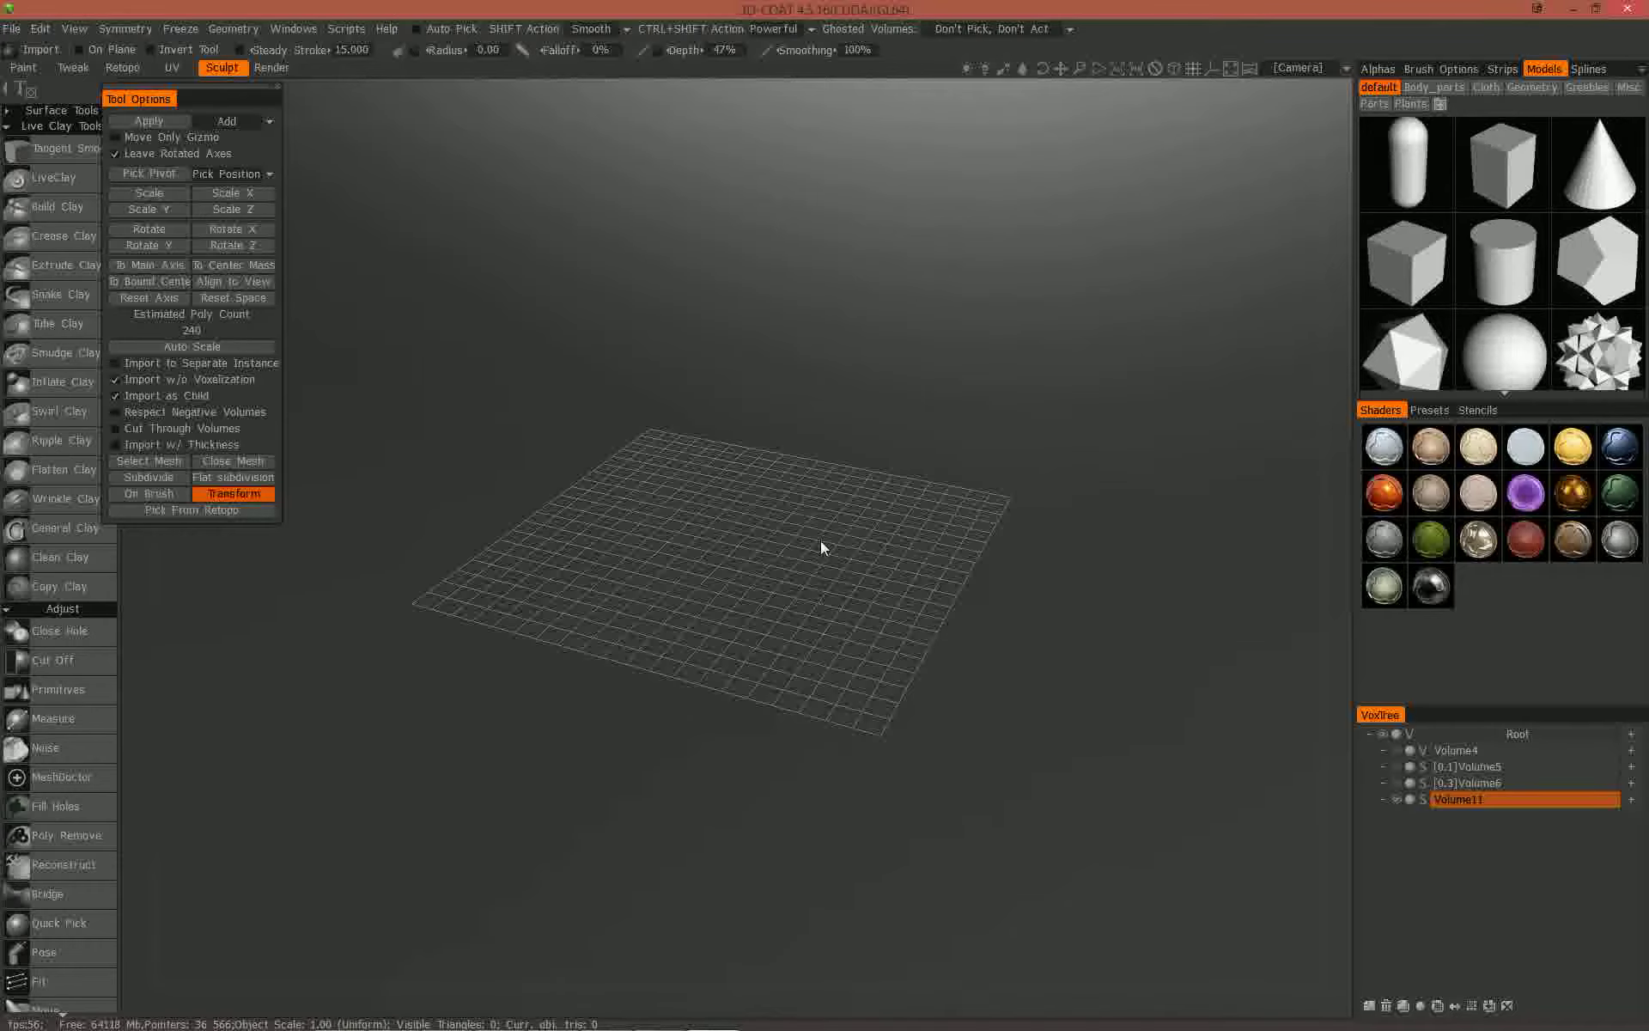
{"action": "left_click", "coordinate": [55, 181]}
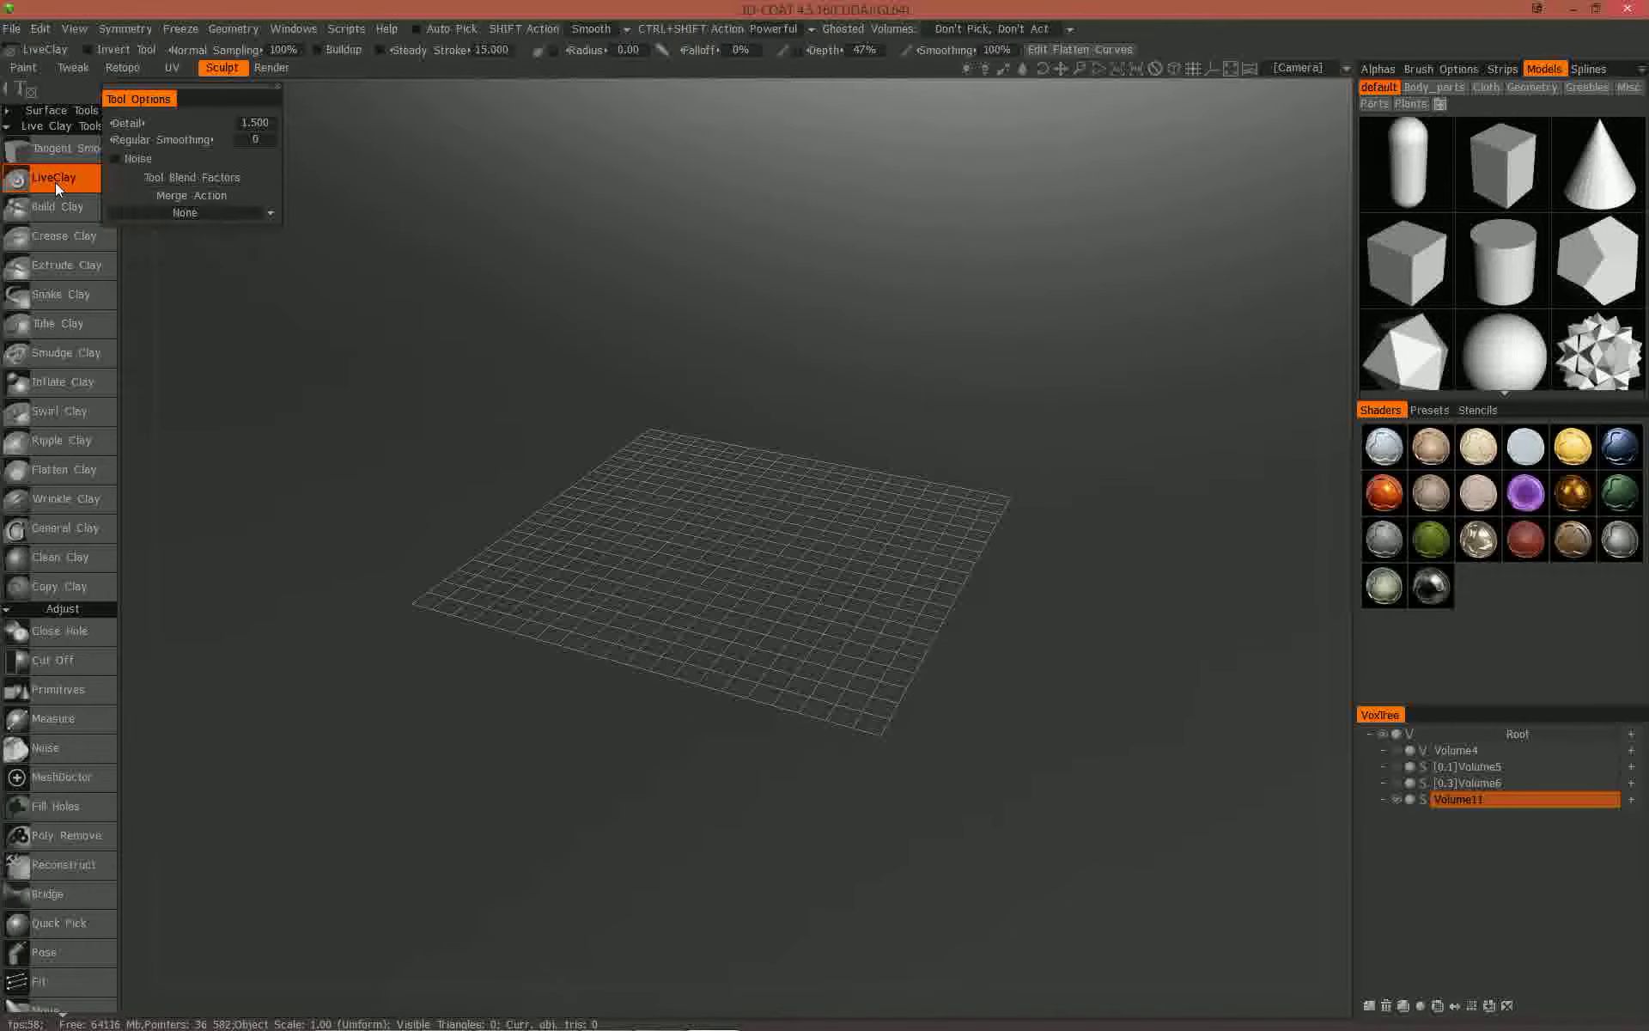
- Show the hidden head volume again and view the whole head from a three-quarter angle
{"action": "scroll", "coordinate": [723, 584], "scroll_direction": "down", "scroll_amount": 1}
{"action": "right_click_drag", "start_coordinate": [724, 590], "coordinate": [1245, 734]}
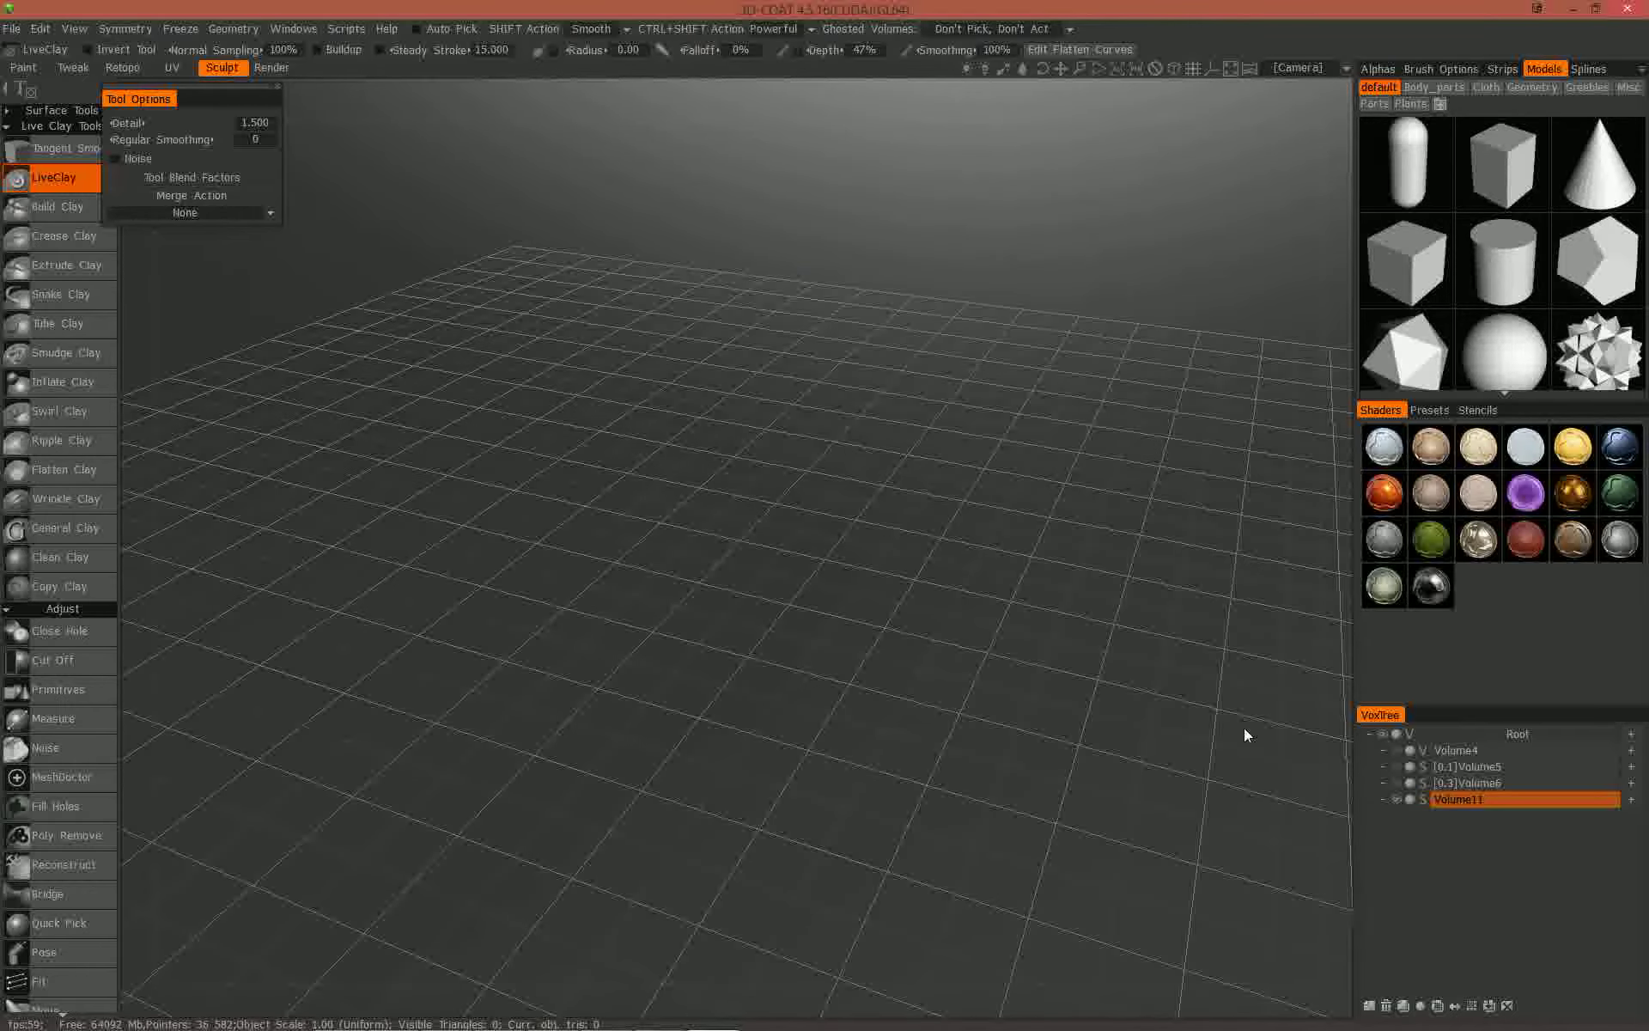
{"action": "left_click", "coordinate": [1395, 783]}
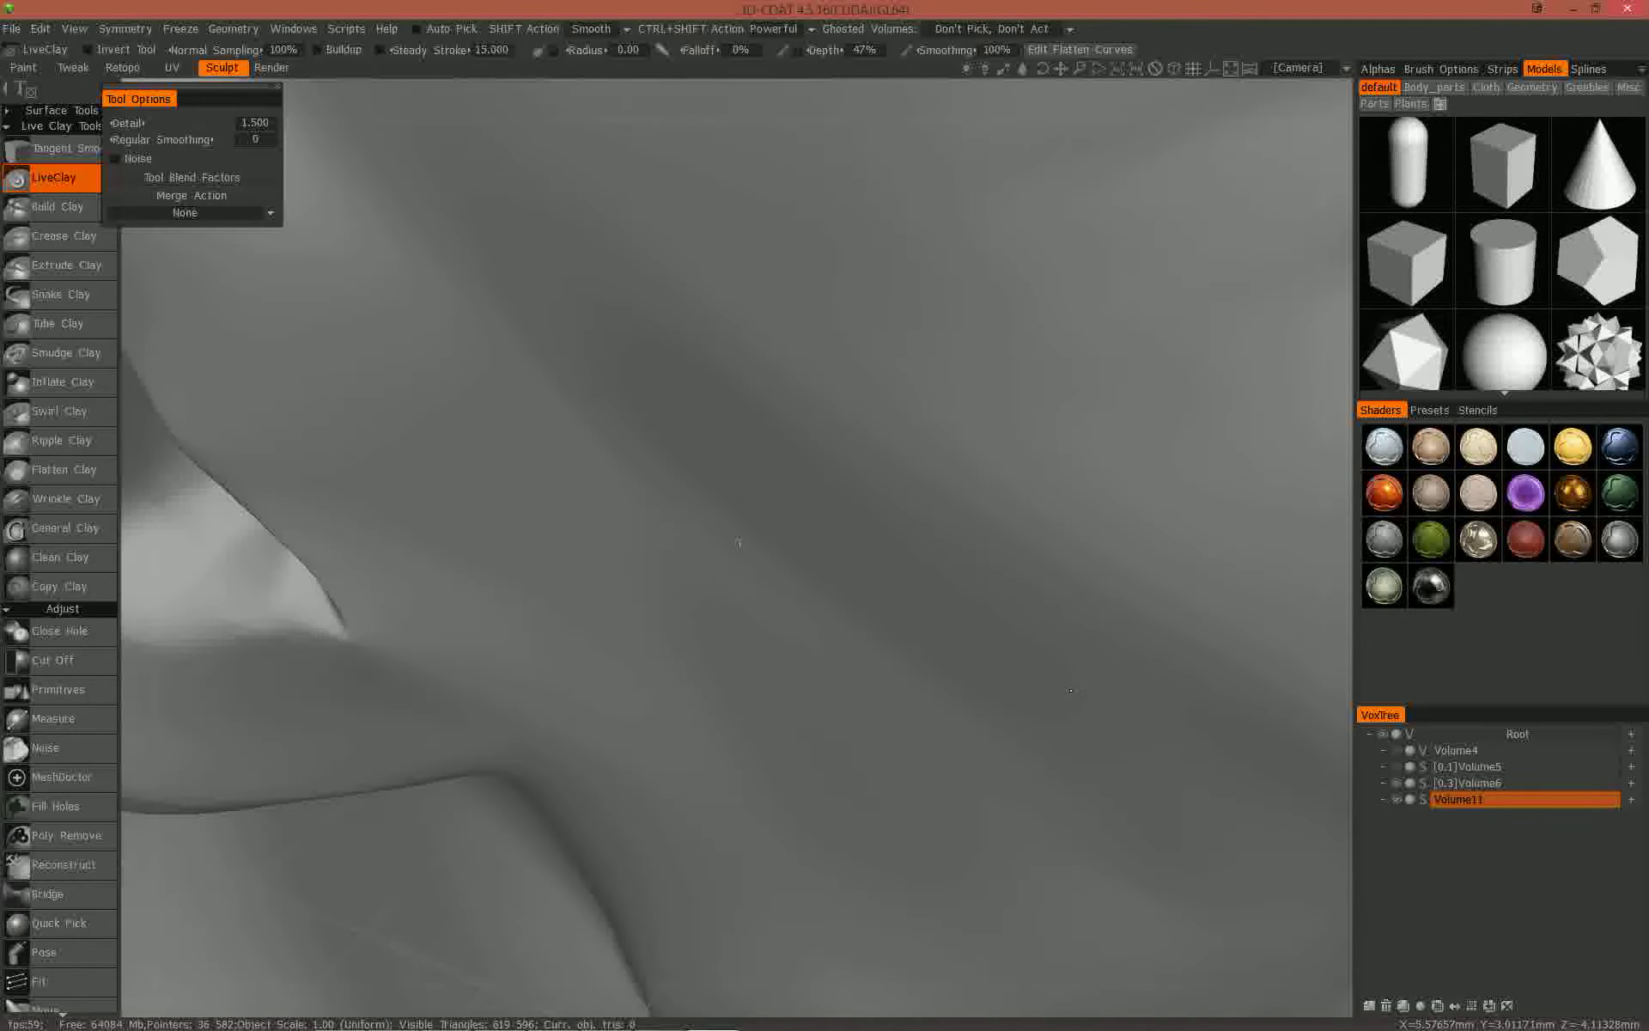
{"action": "right_click_drag", "start_coordinate": [1117, 698], "coordinate": [627, 627], "text": "alt"}
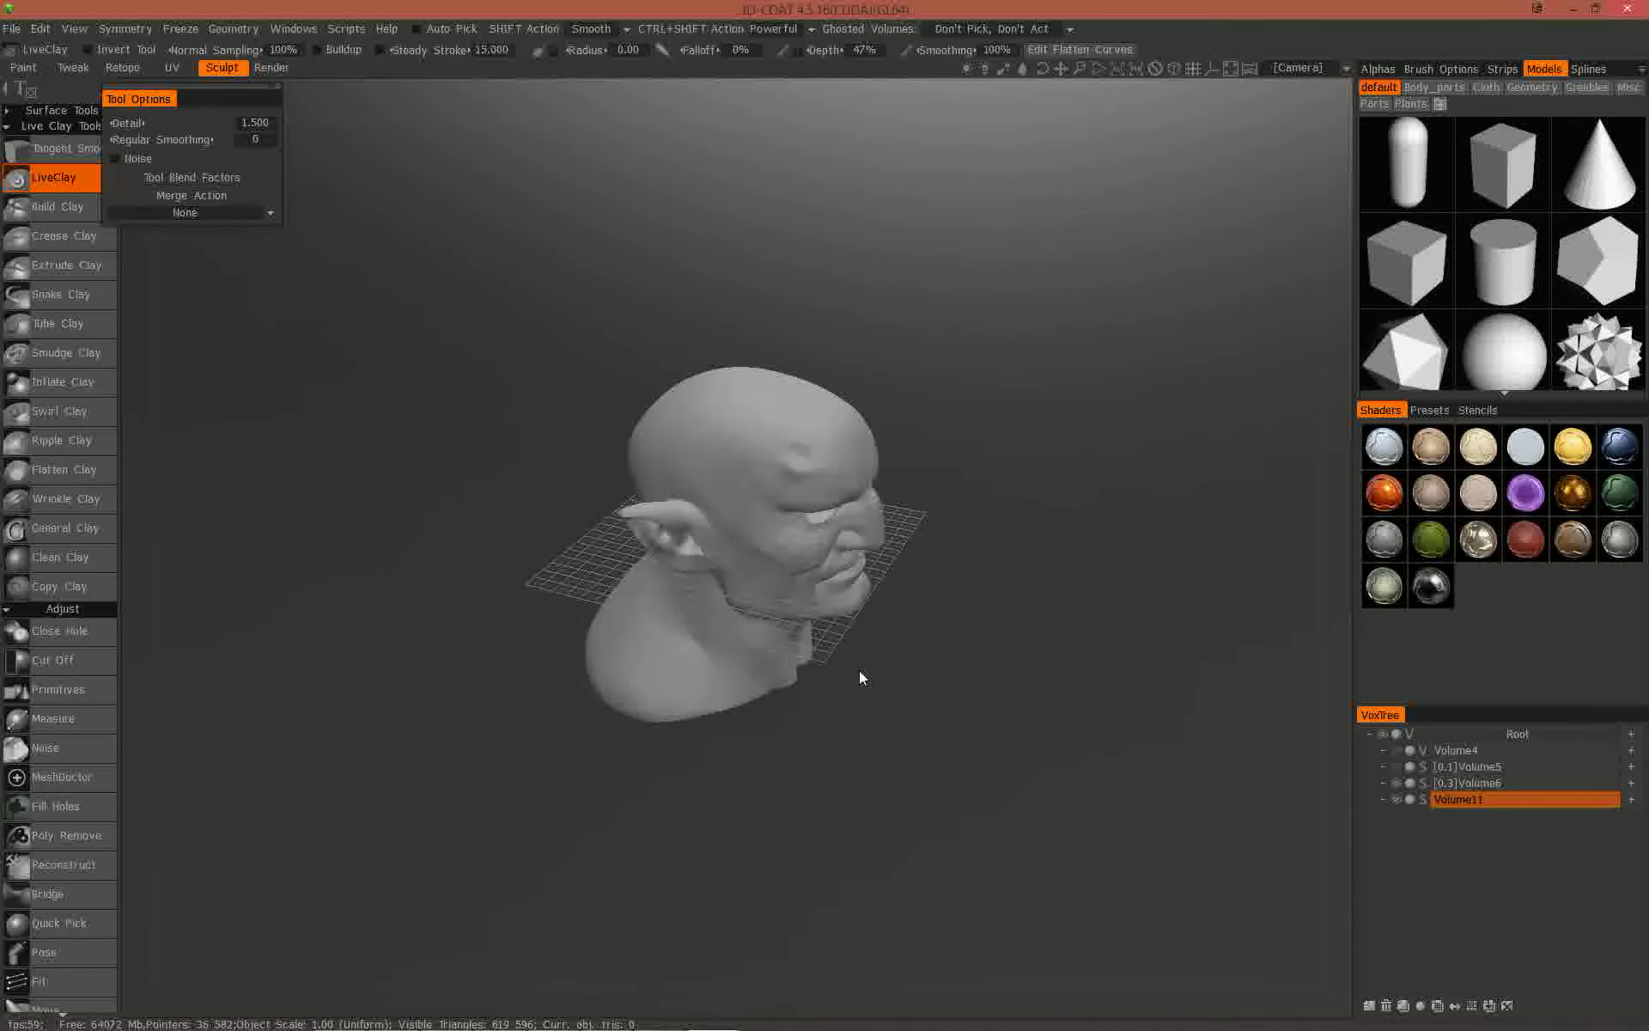
{"action": "left_click_drag", "start_coordinate": [859, 670], "coordinate": [786, 670], "text": "alt"}
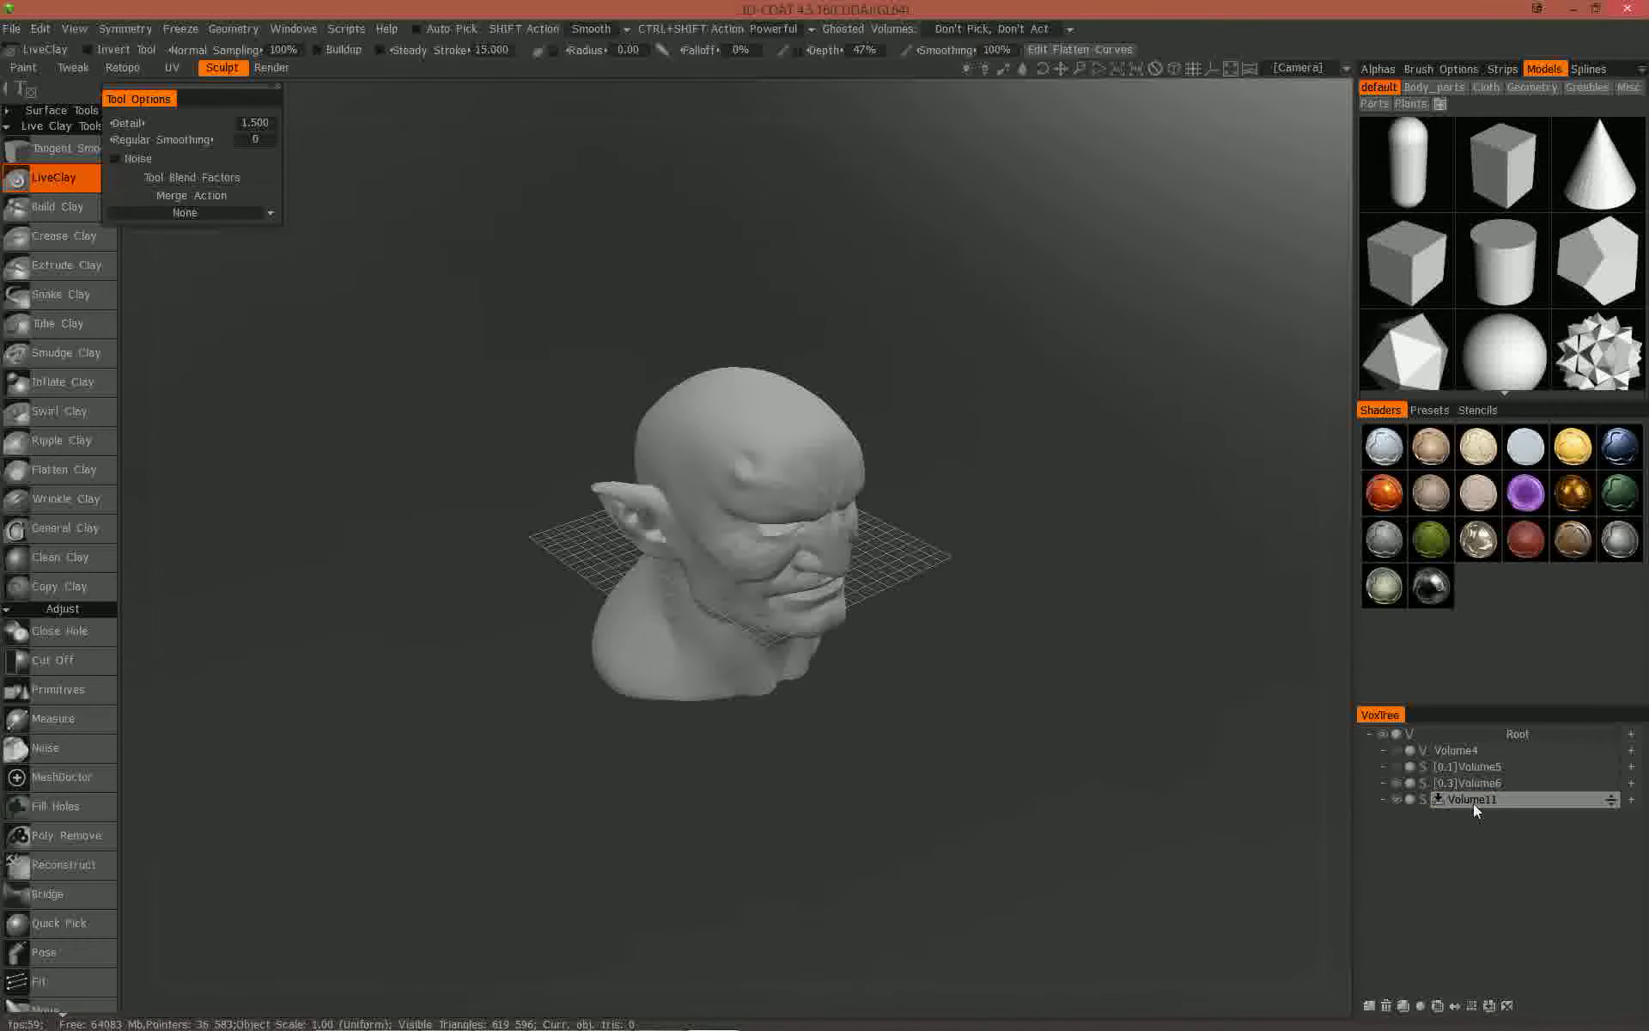
- Delete the empty surface volume Volume11 and add a fresh empty volume under Root
{"action": "right_click", "coordinate": [1502, 801]}
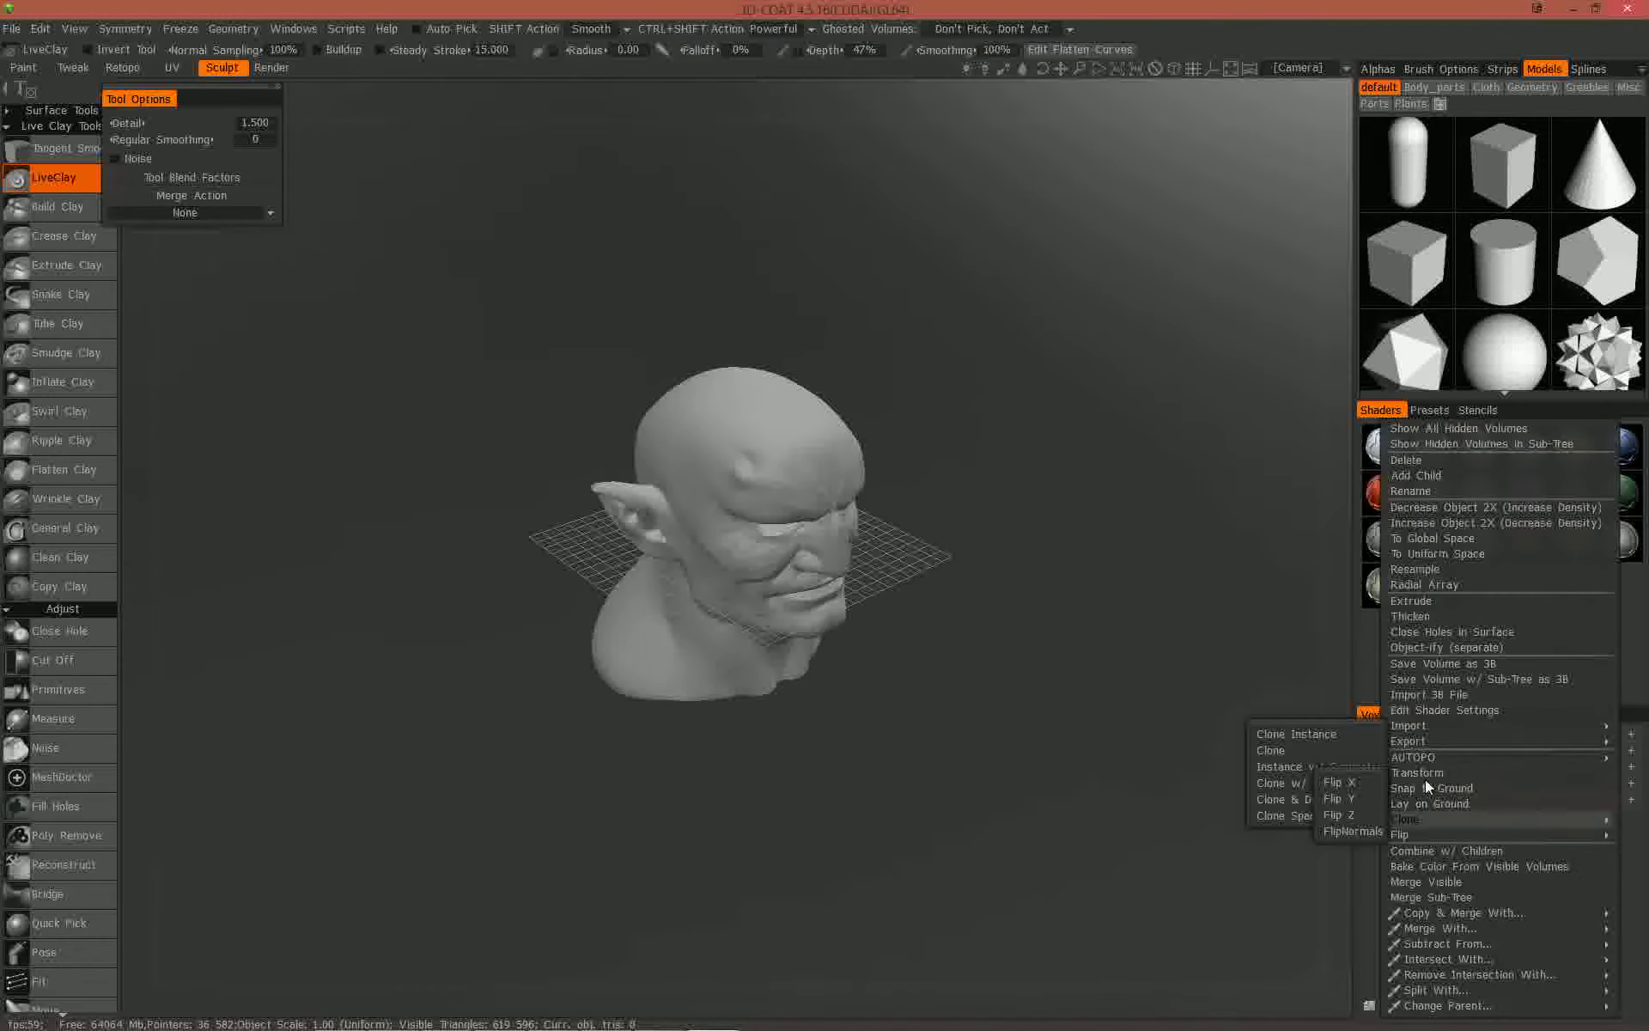
{"action": "left_click", "coordinate": [1415, 461]}
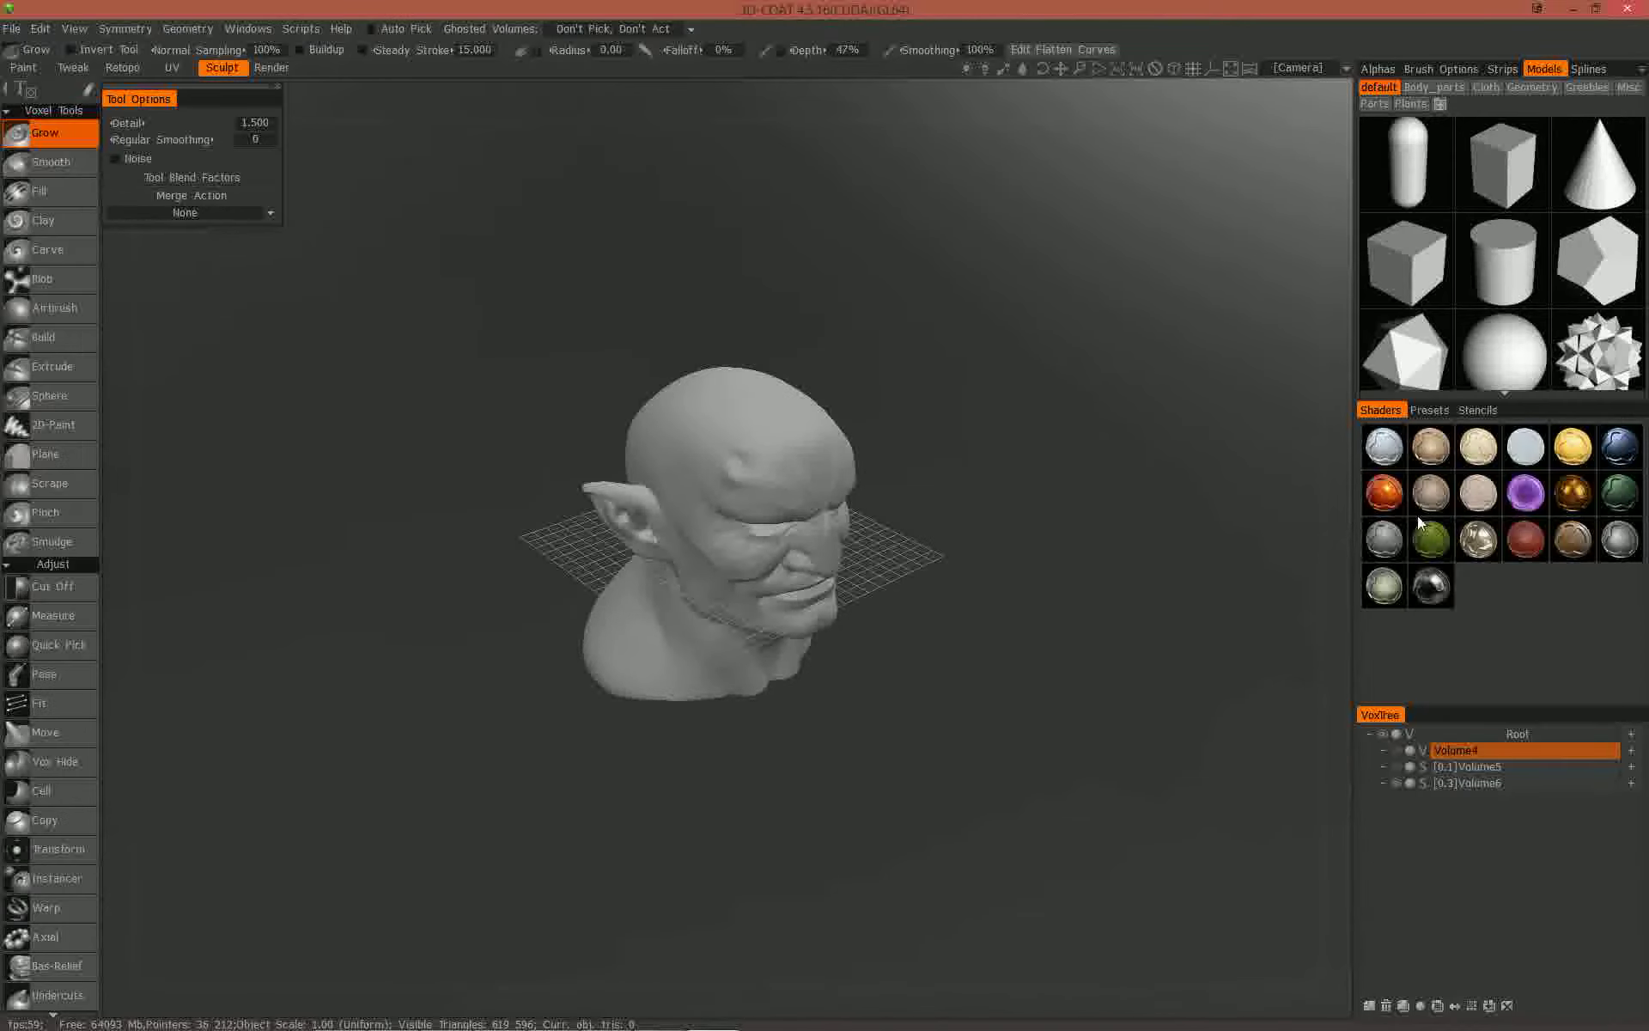
{"action": "left_click", "coordinate": [1631, 735]}
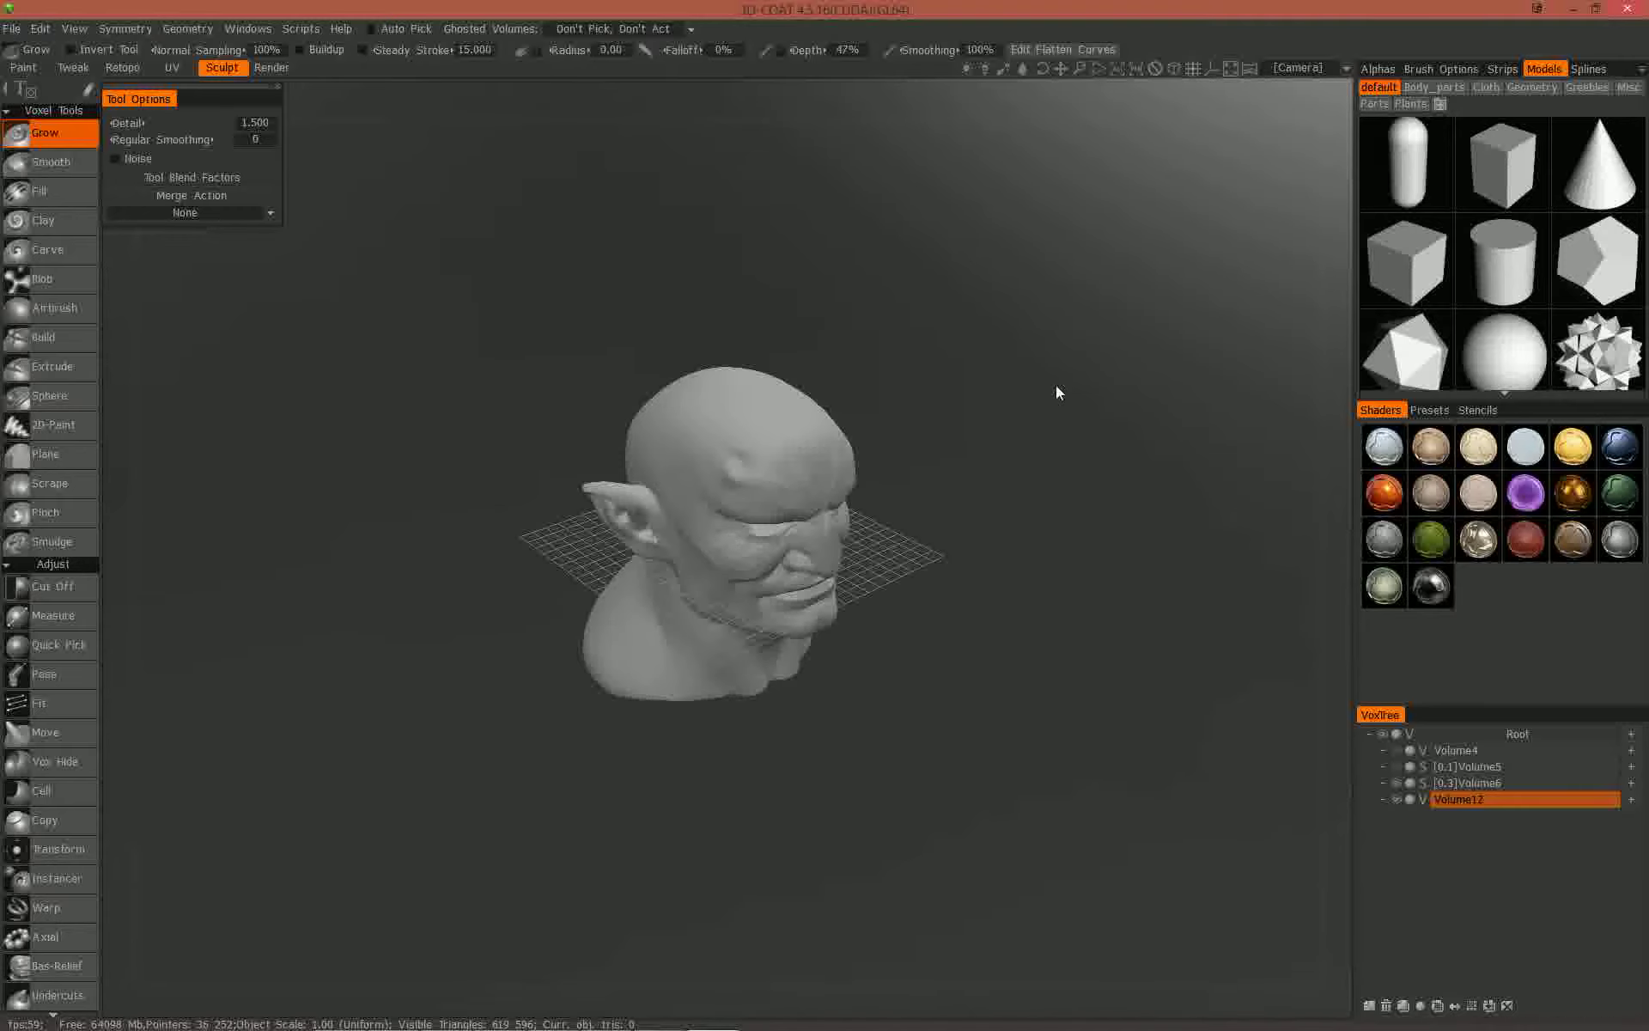
- Preview the spiked ball in front of the head's face and swap it for the icosahedron, dodecahedron, cylinder and box models
{"action": "left_click", "coordinate": [1530, 348]}
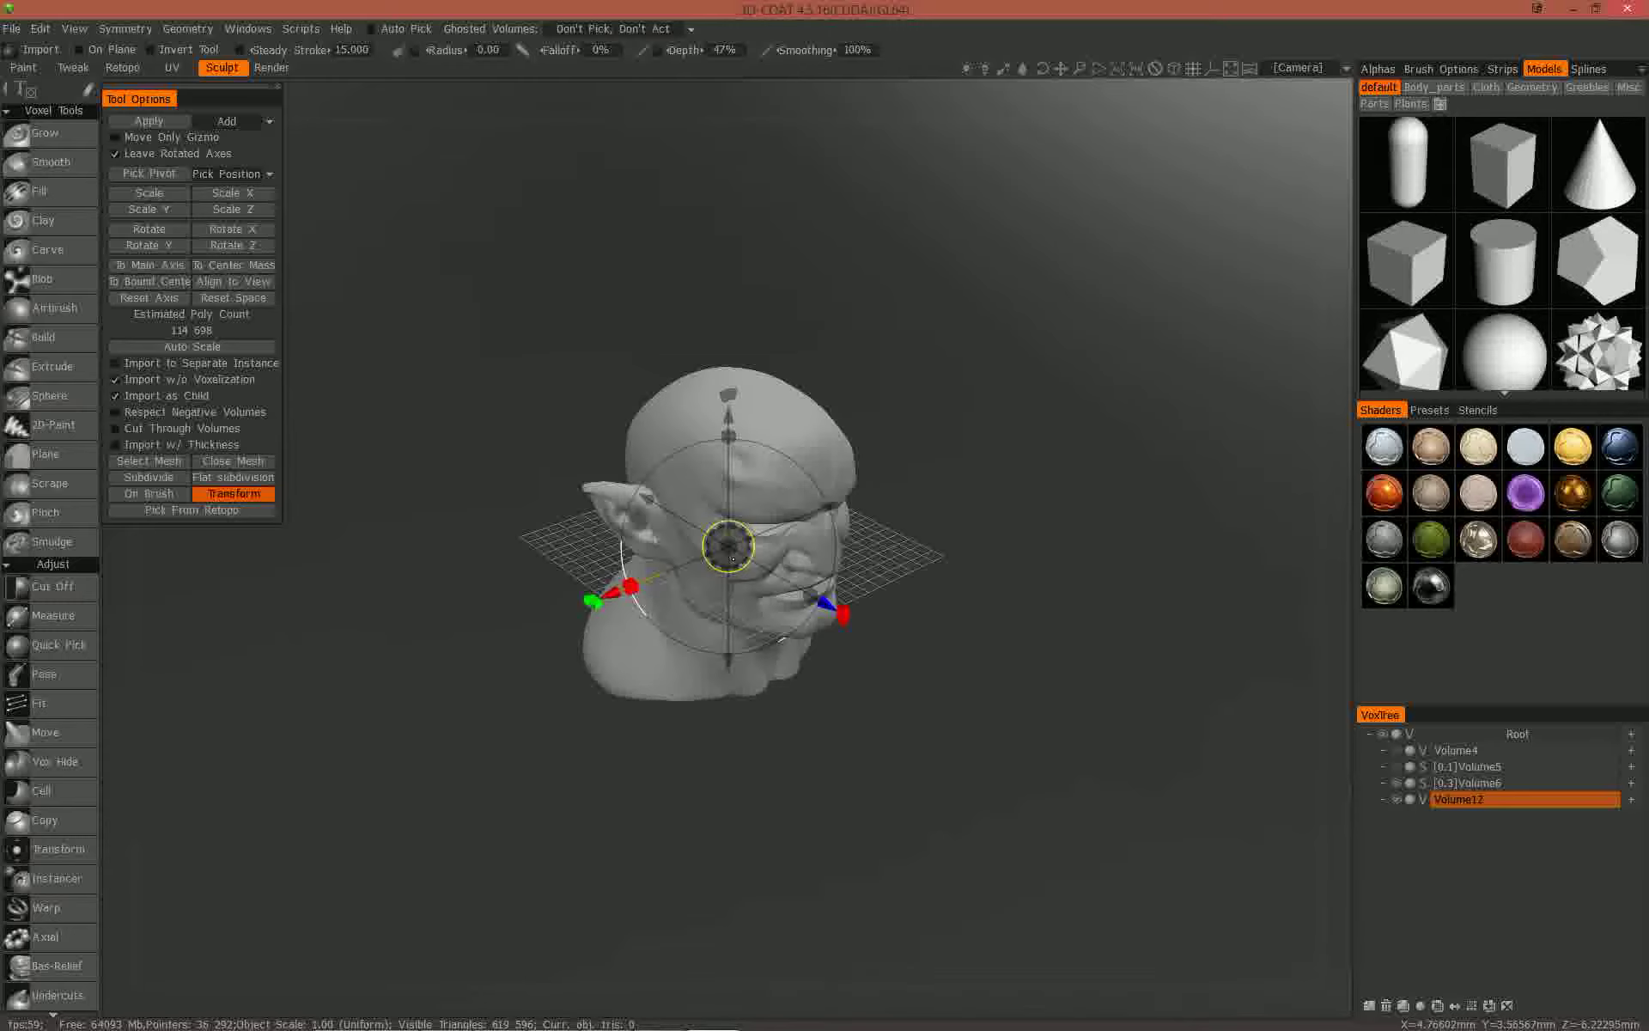
{"action": "left_click_drag", "start_coordinate": [624, 595], "coordinate": [821, 567]}
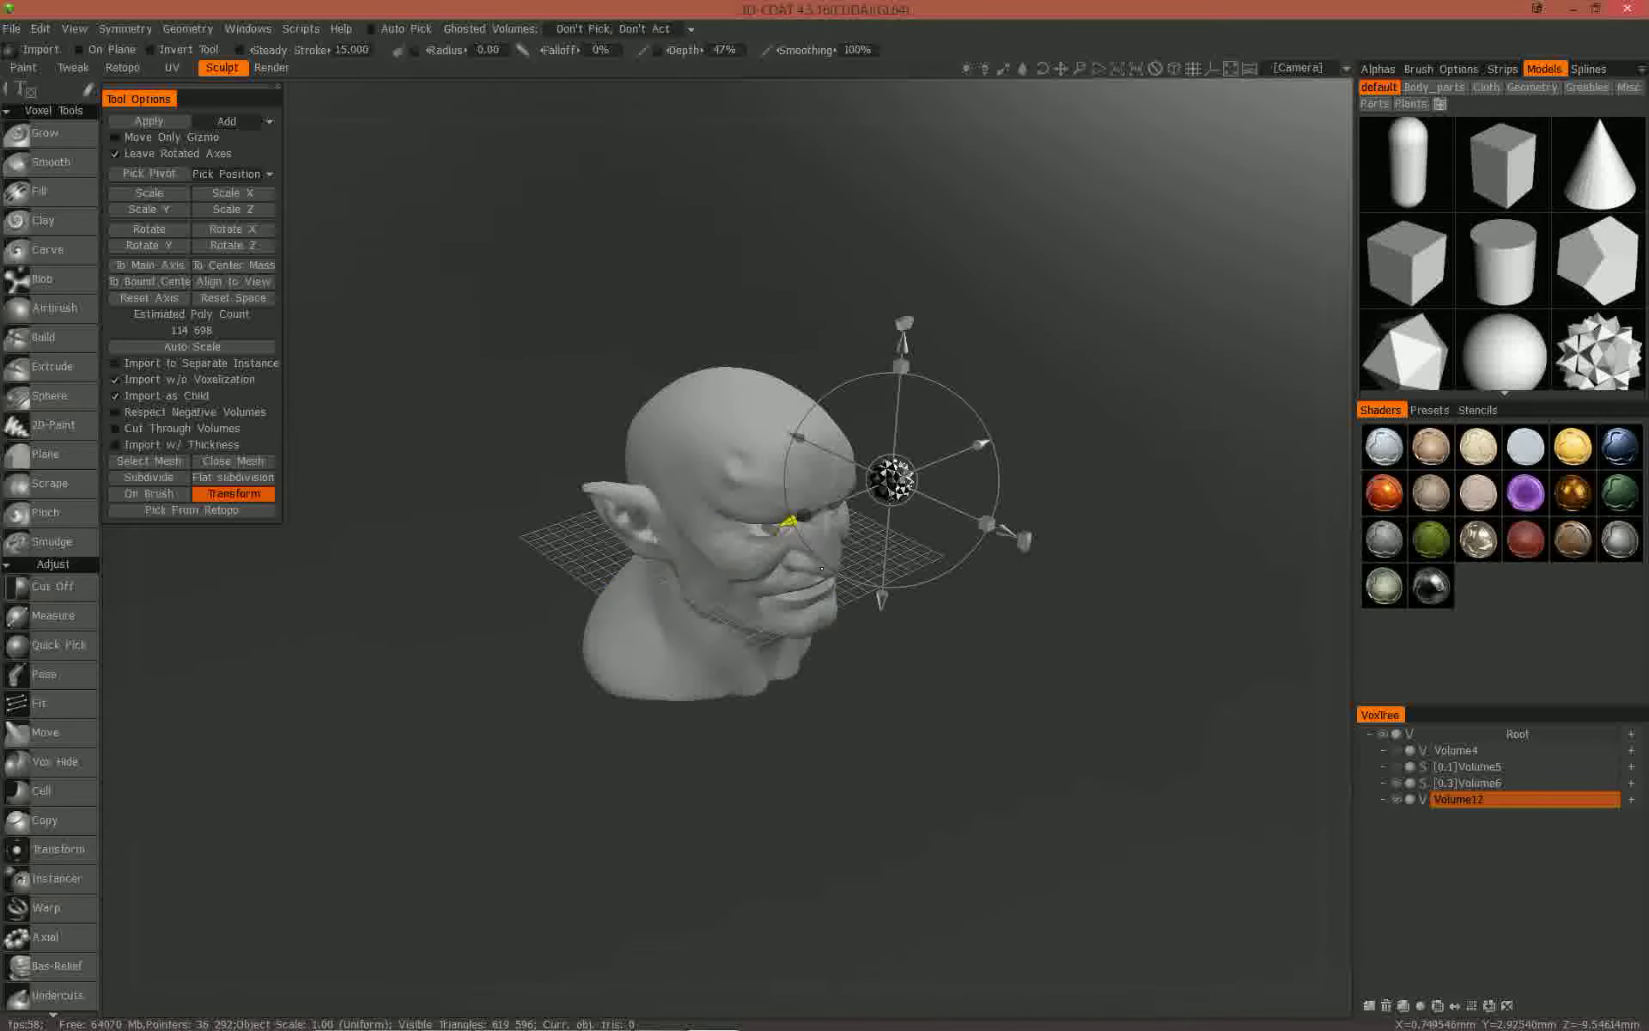
{"action": "left_click", "coordinate": [1419, 376]}
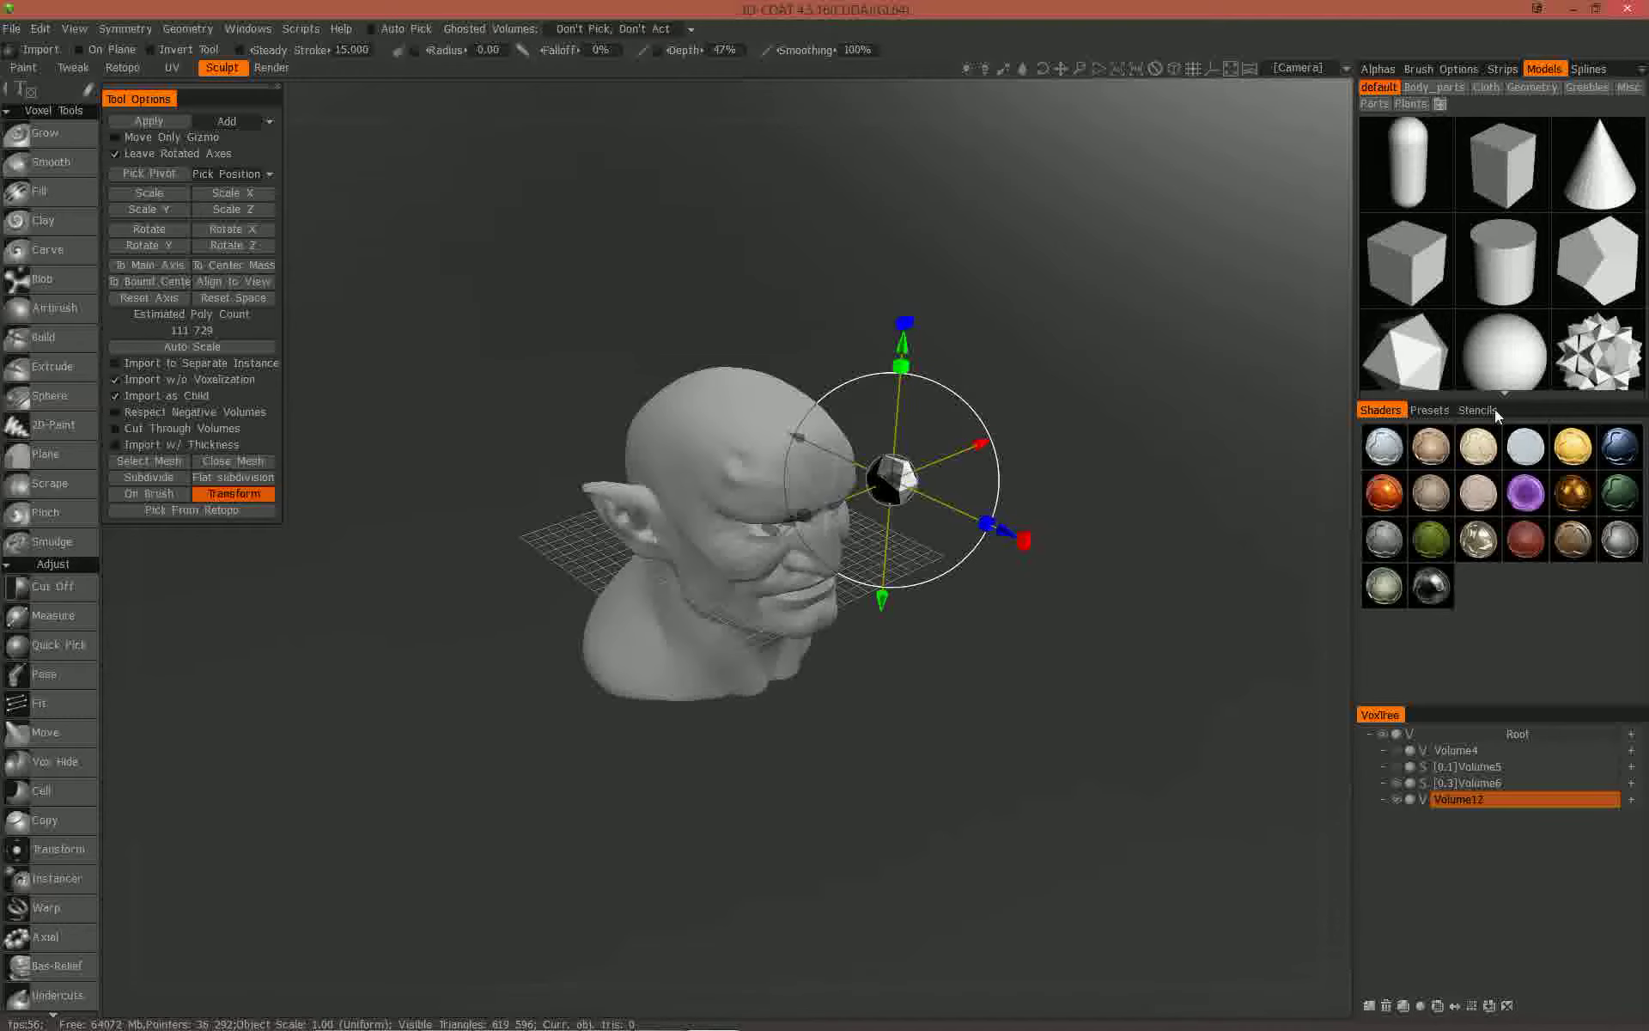
{"action": "left_click", "coordinate": [1593, 280]}
{"action": "left_click", "coordinate": [1521, 258]}
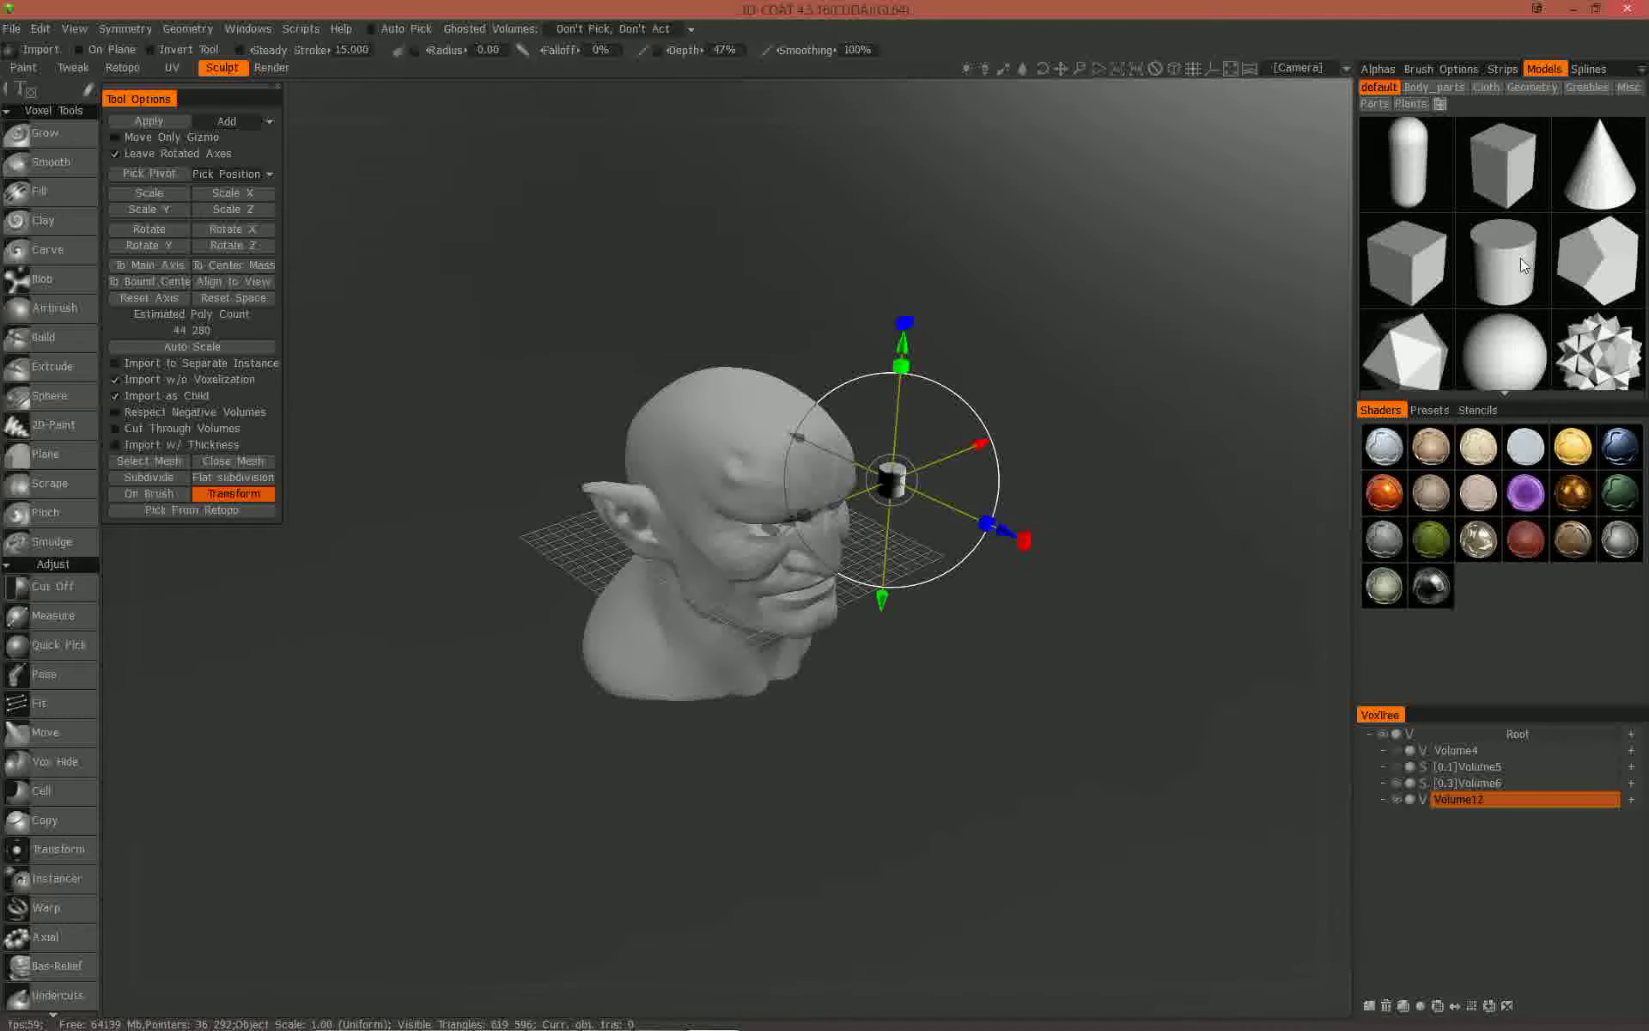
{"action": "left_click", "coordinate": [1490, 180]}
- Import the object file head01.OBJ from the Test2 folder into the new empty volume
{"action": "right_click", "coordinate": [1452, 804]}
{"action": "right_click", "coordinate": [1452, 802]}
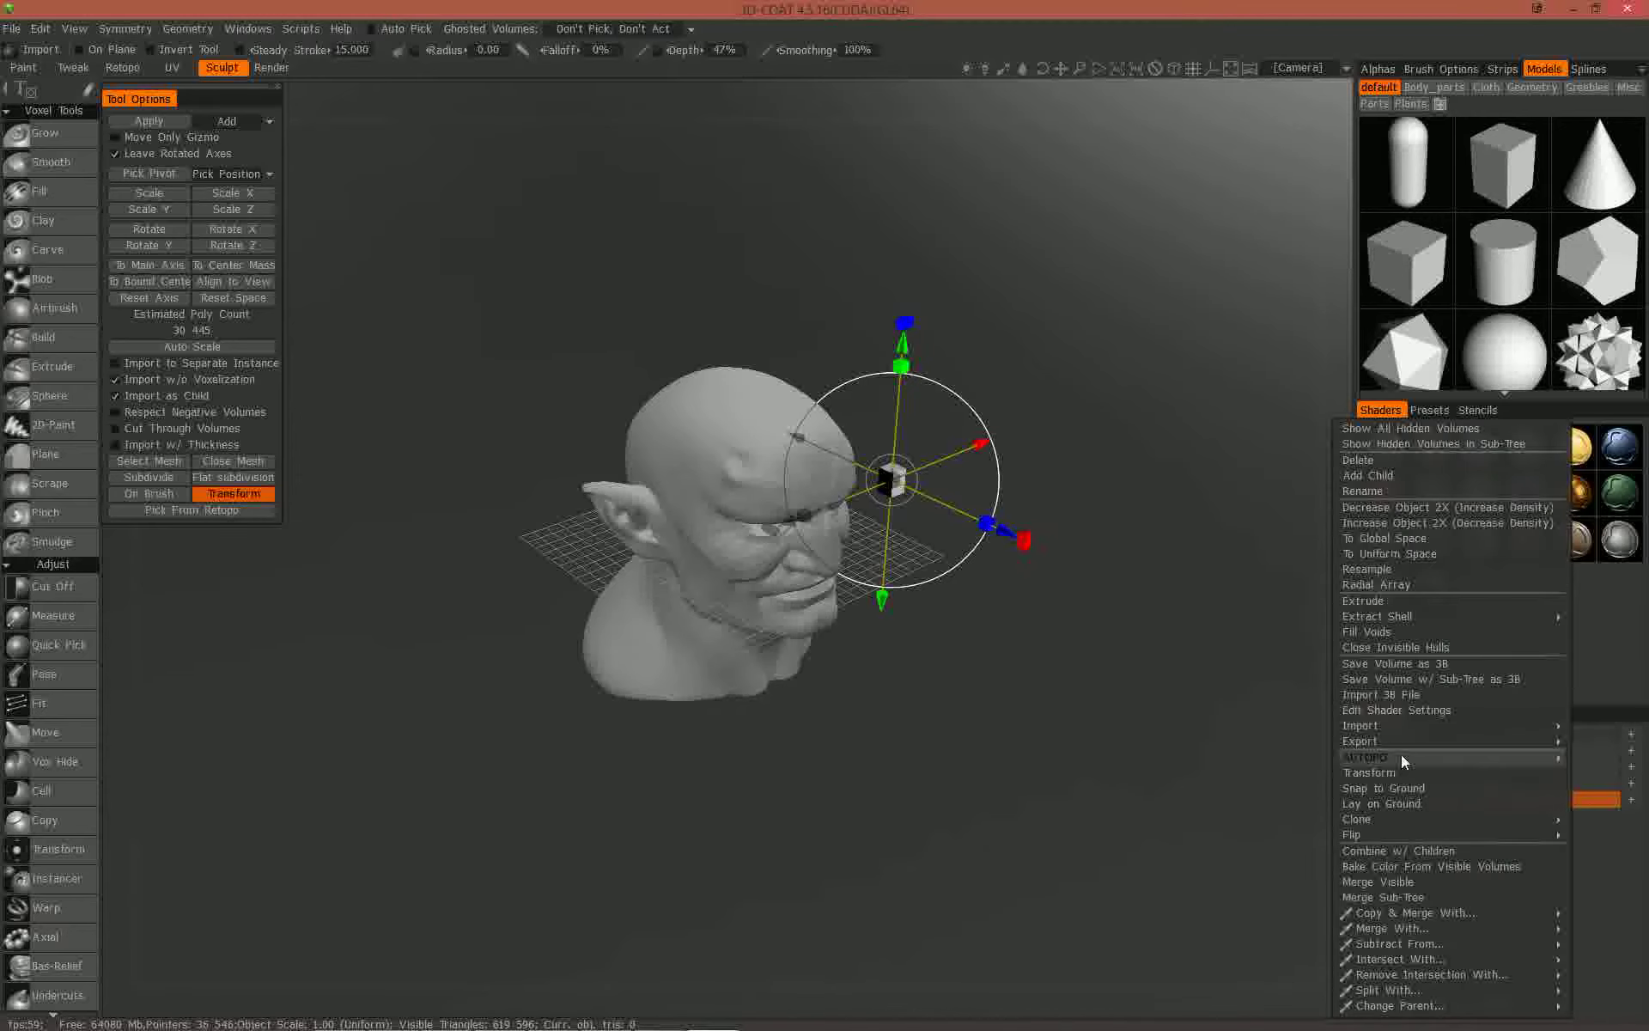
{"action": "mouse_move", "coordinate": [1384, 727]}
{"action": "left_click", "coordinate": [1312, 729]}
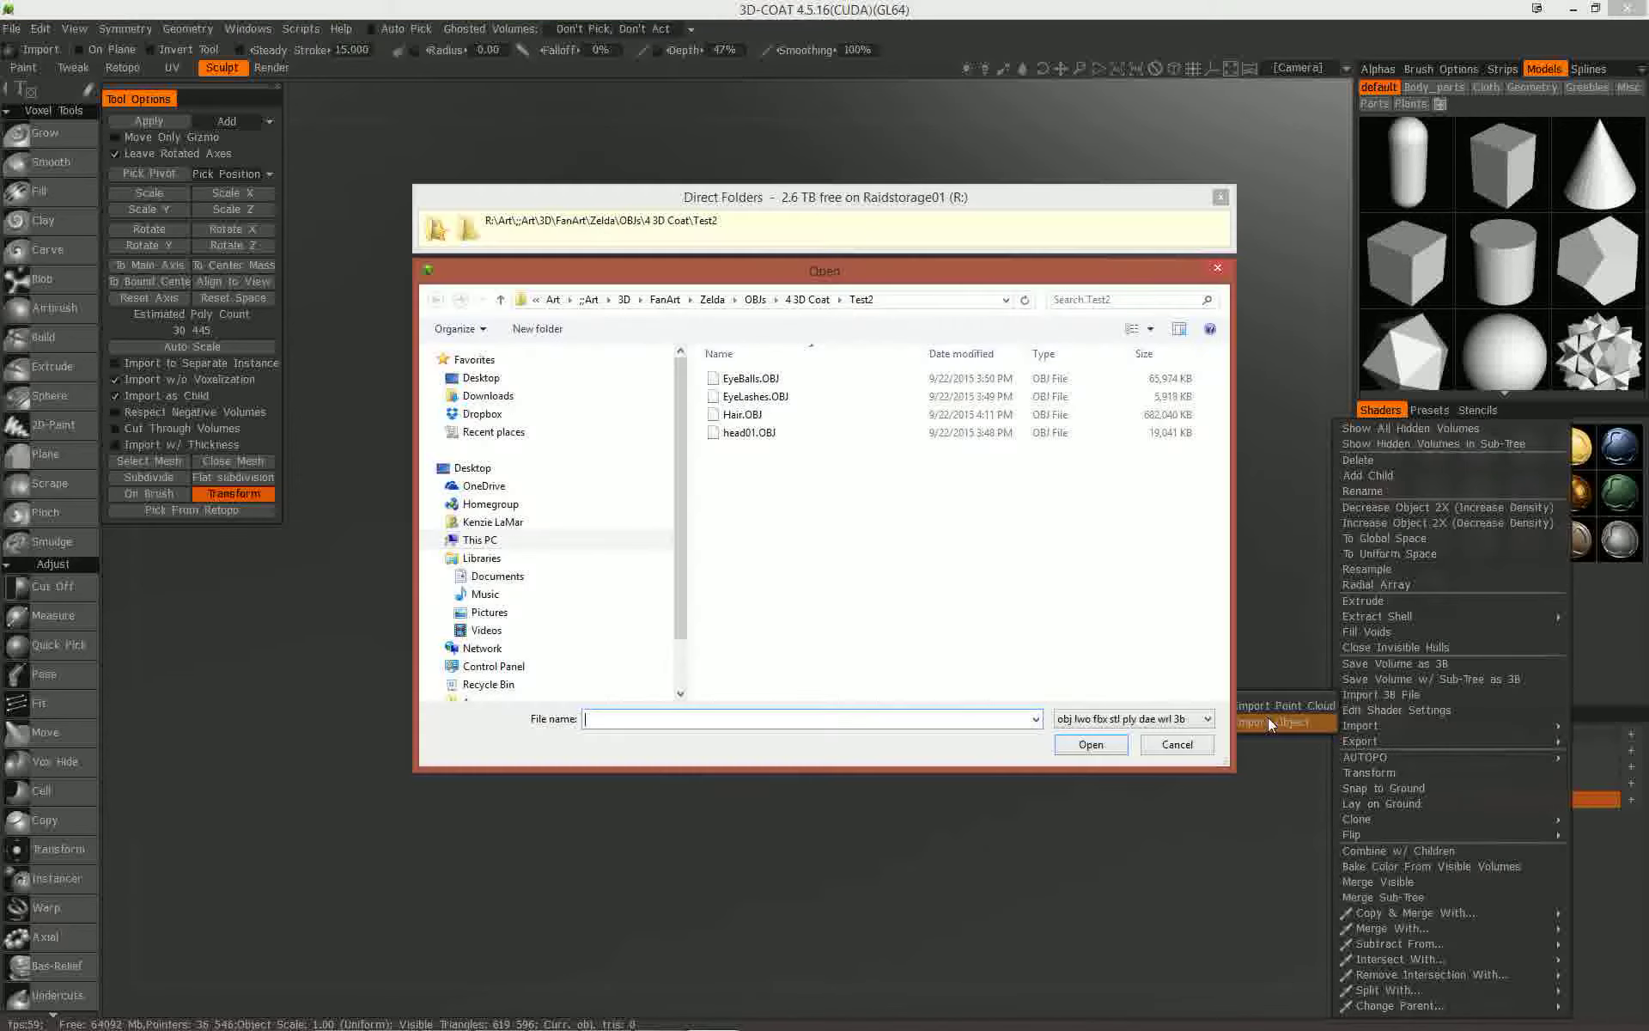
{"action": "double_click", "coordinate": [752, 436]}
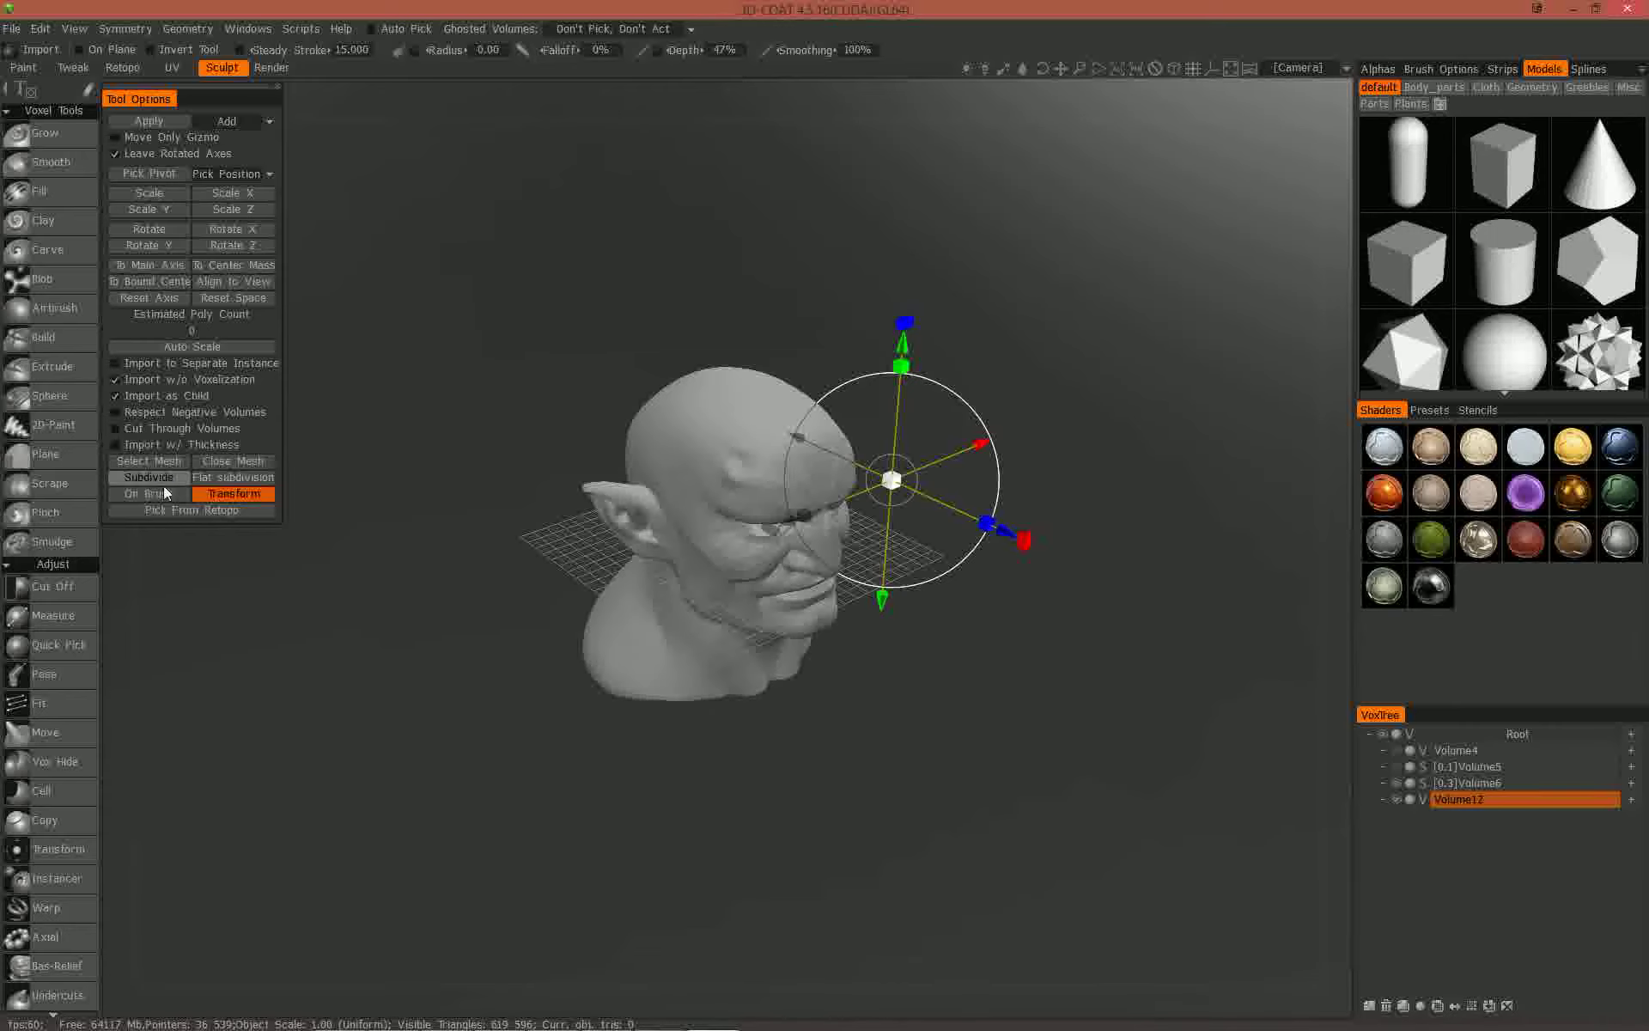
- Set the import to Transform mode and examine its gizmo beside the existing head from the front
{"action": "left_click", "coordinate": [234, 493]}
{"action": "mouse_move", "coordinate": [777, 532]}
{"action": "left_mouse_down"}
{"action": "mouse_move", "coordinate": [753, 542]}
{"action": "mouse_move", "coordinate": [786, 526]}
{"action": "left_mouse_up"}
{"action": "scroll", "coordinate": [832, 697], "scroll_direction": "down", "scroll_amount": 2}
{"action": "right_click_drag", "start_coordinate": [832, 697], "coordinate": [844, 708]}
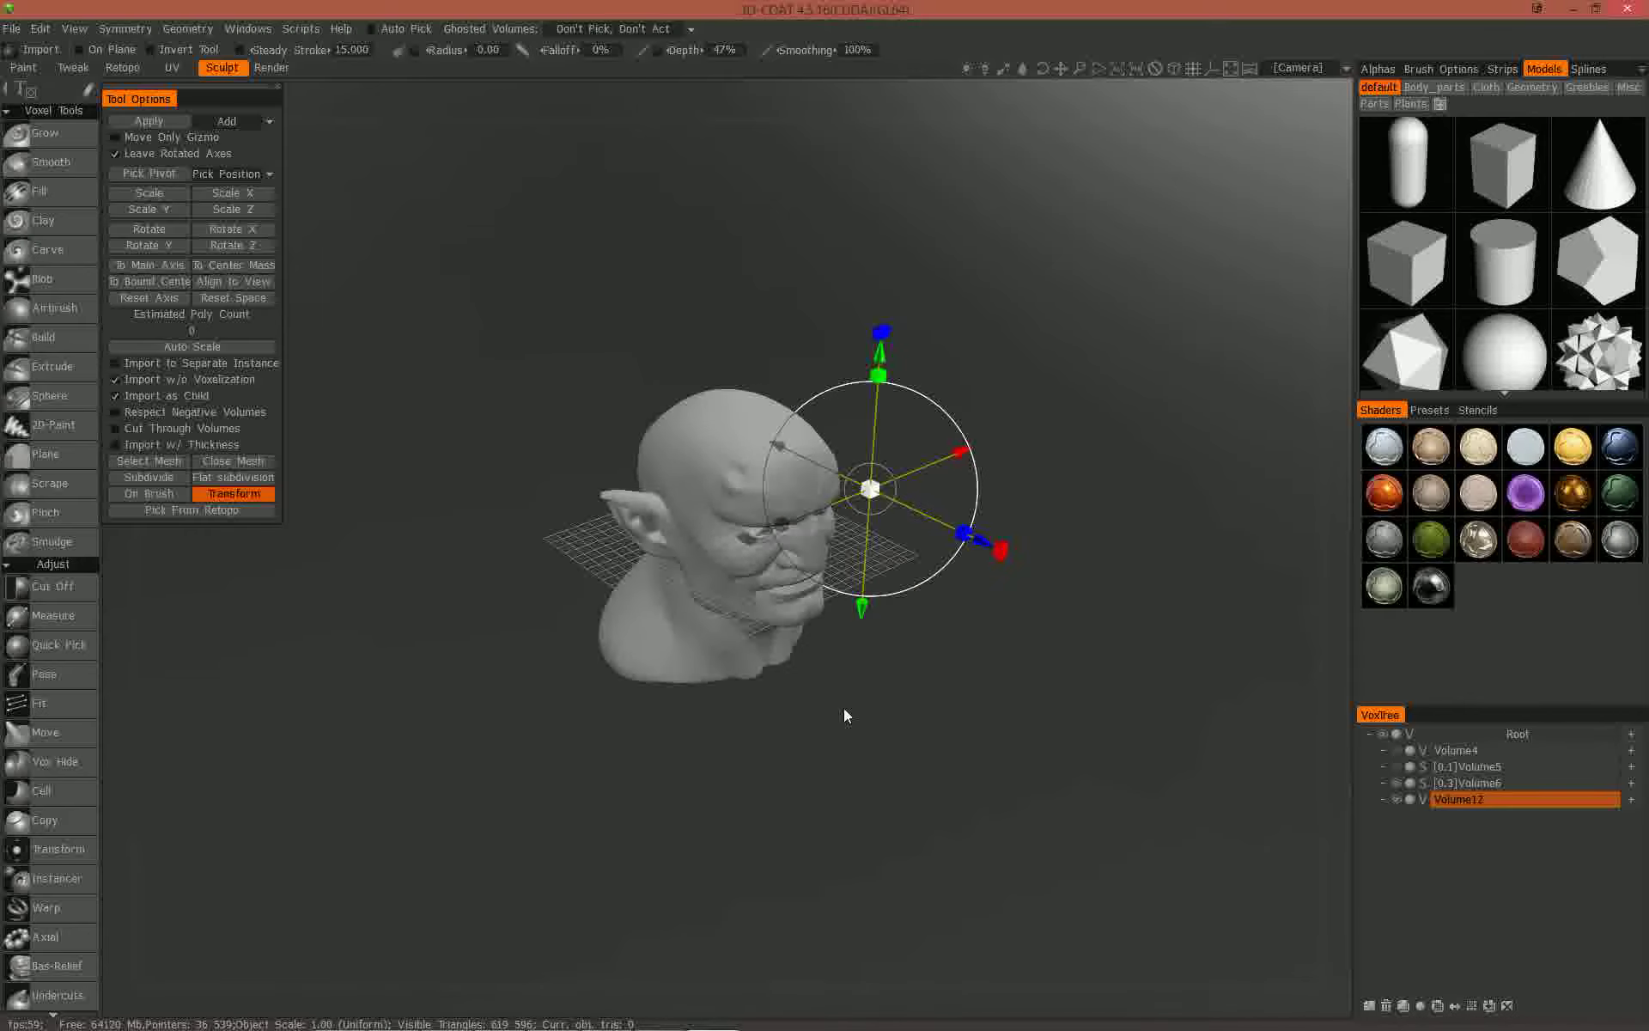
{"action": "left_click_drag", "start_coordinate": [827, 698], "coordinate": [865, 640]}
{"action": "mouse_move", "coordinate": [865, 640]}
{"action": "right_mouse_down"}
{"action": "mouse_move", "coordinate": [1019, 664]}
{"action": "mouse_move", "coordinate": [886, 667]}
{"action": "right_mouse_up"}
{"action": "left_click_drag", "start_coordinate": [885, 668], "coordinate": [827, 689]}
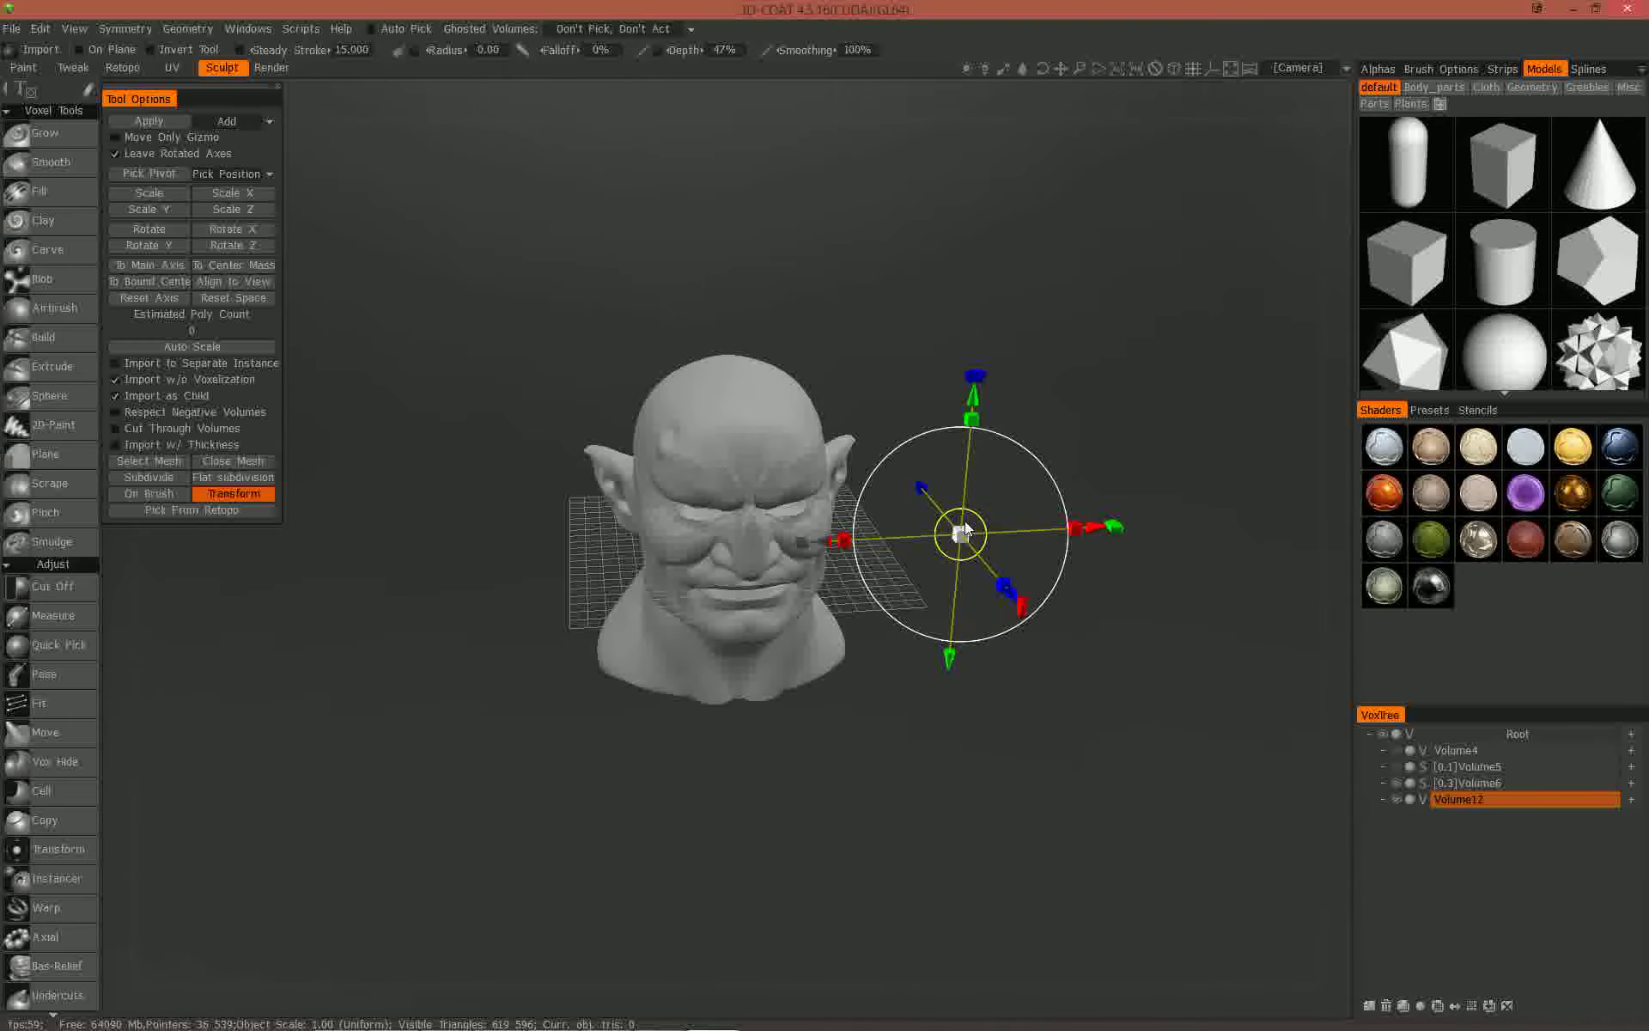